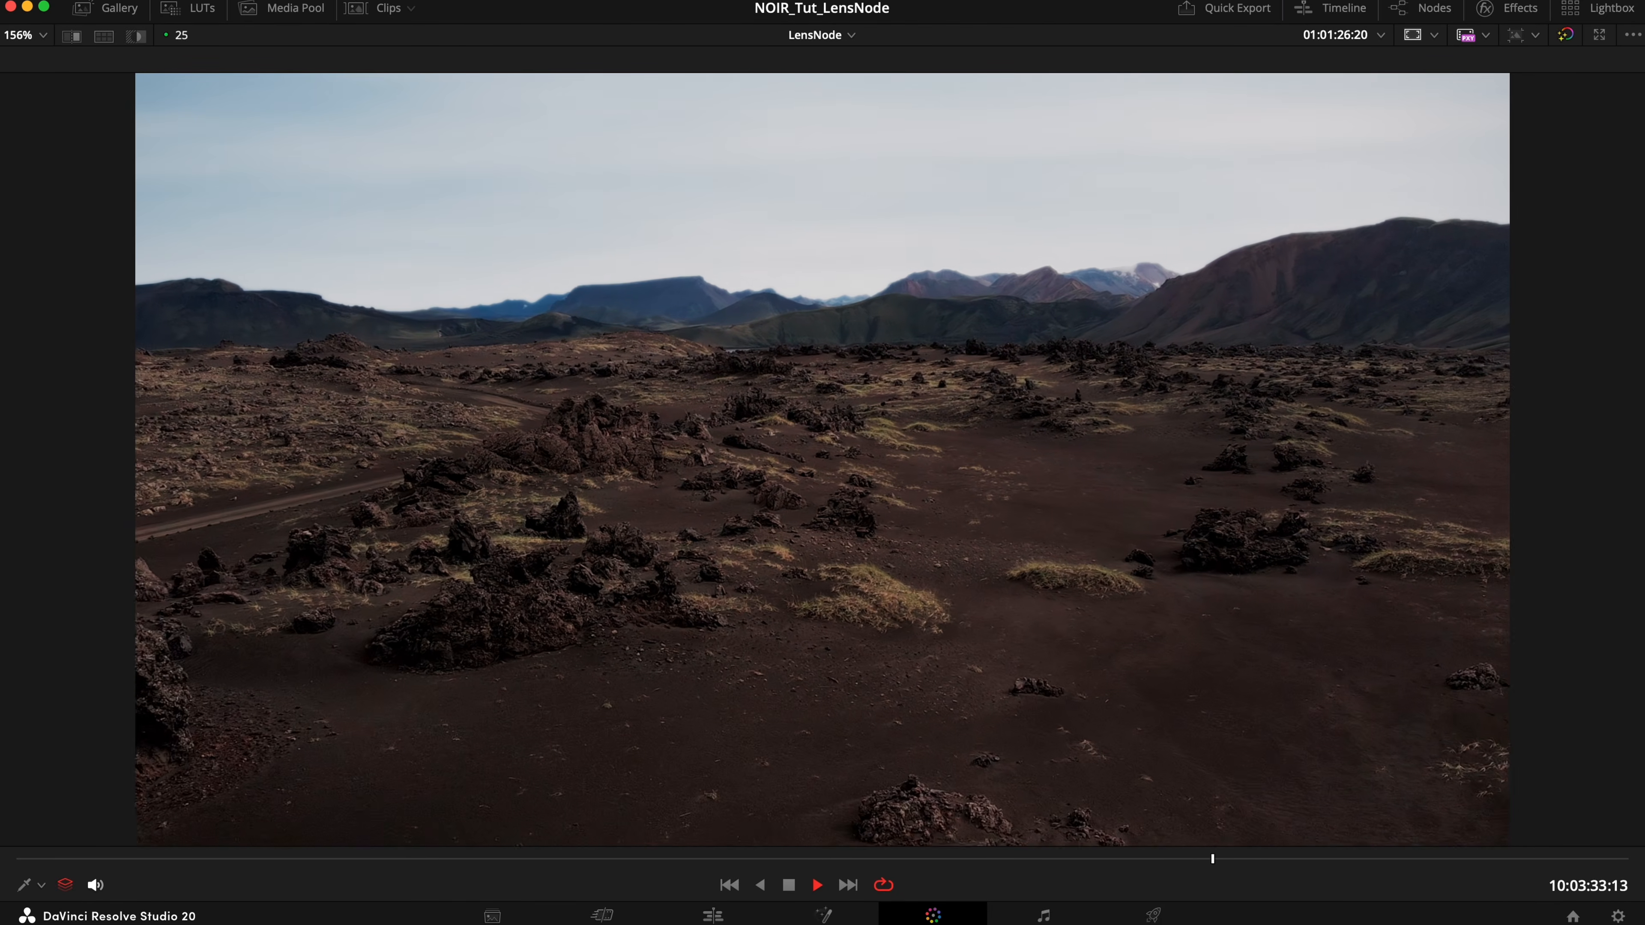
Apply the LensNode effect to node 02 after the LUT and look through its Input Color Space options.
key(super+d)
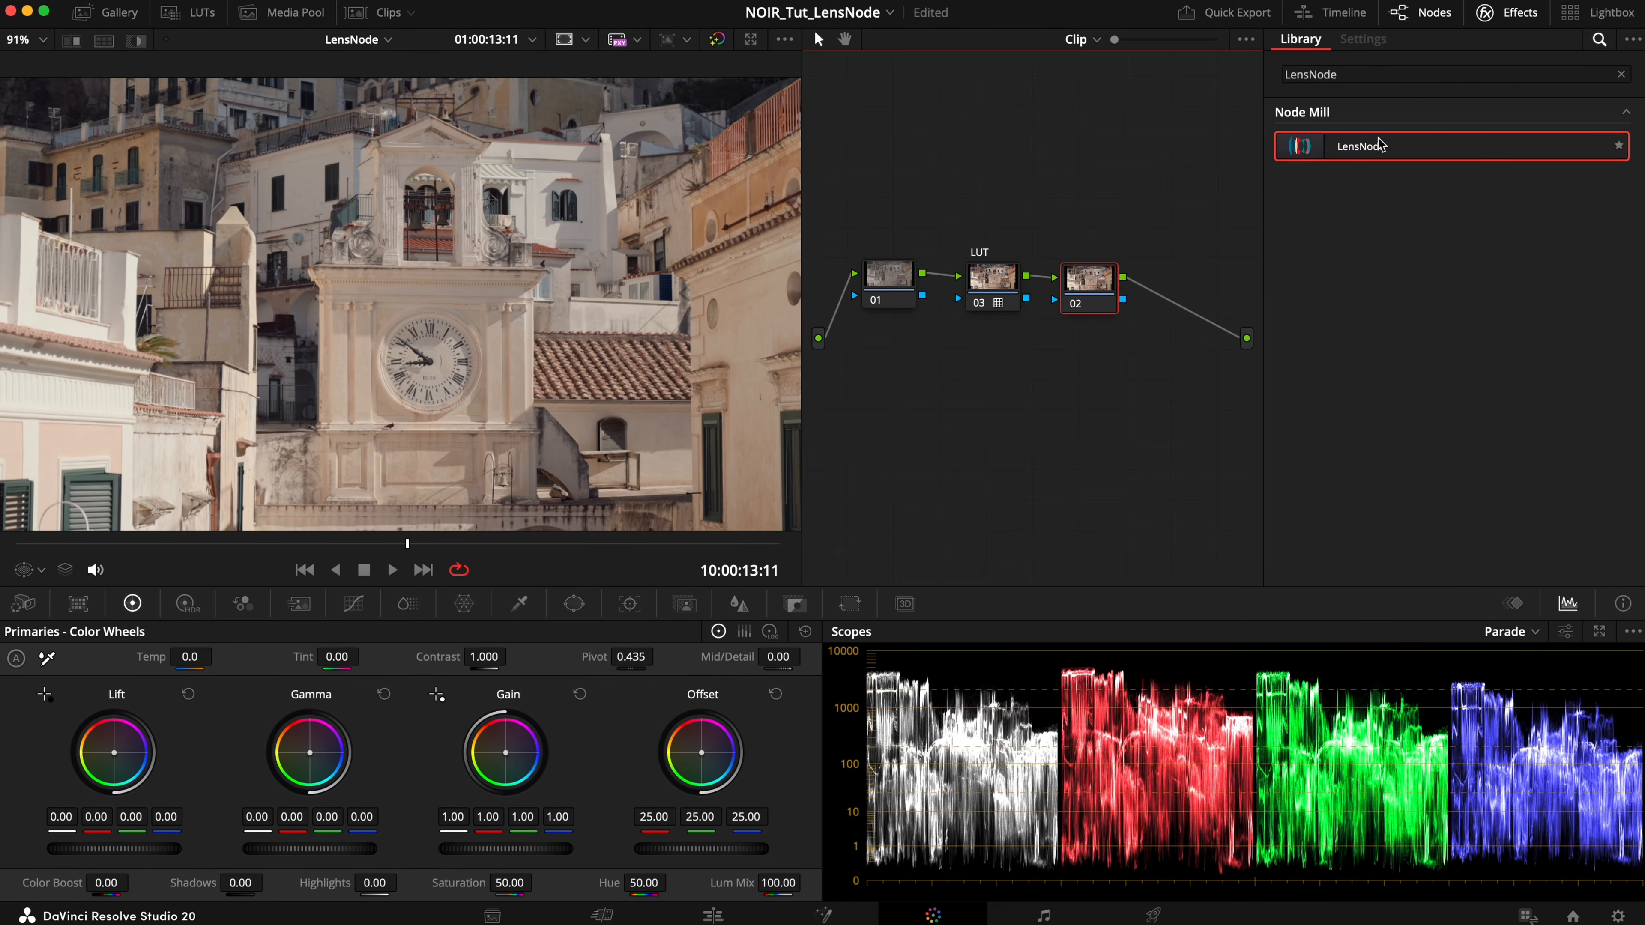
drag(1373, 146, 1090, 285)
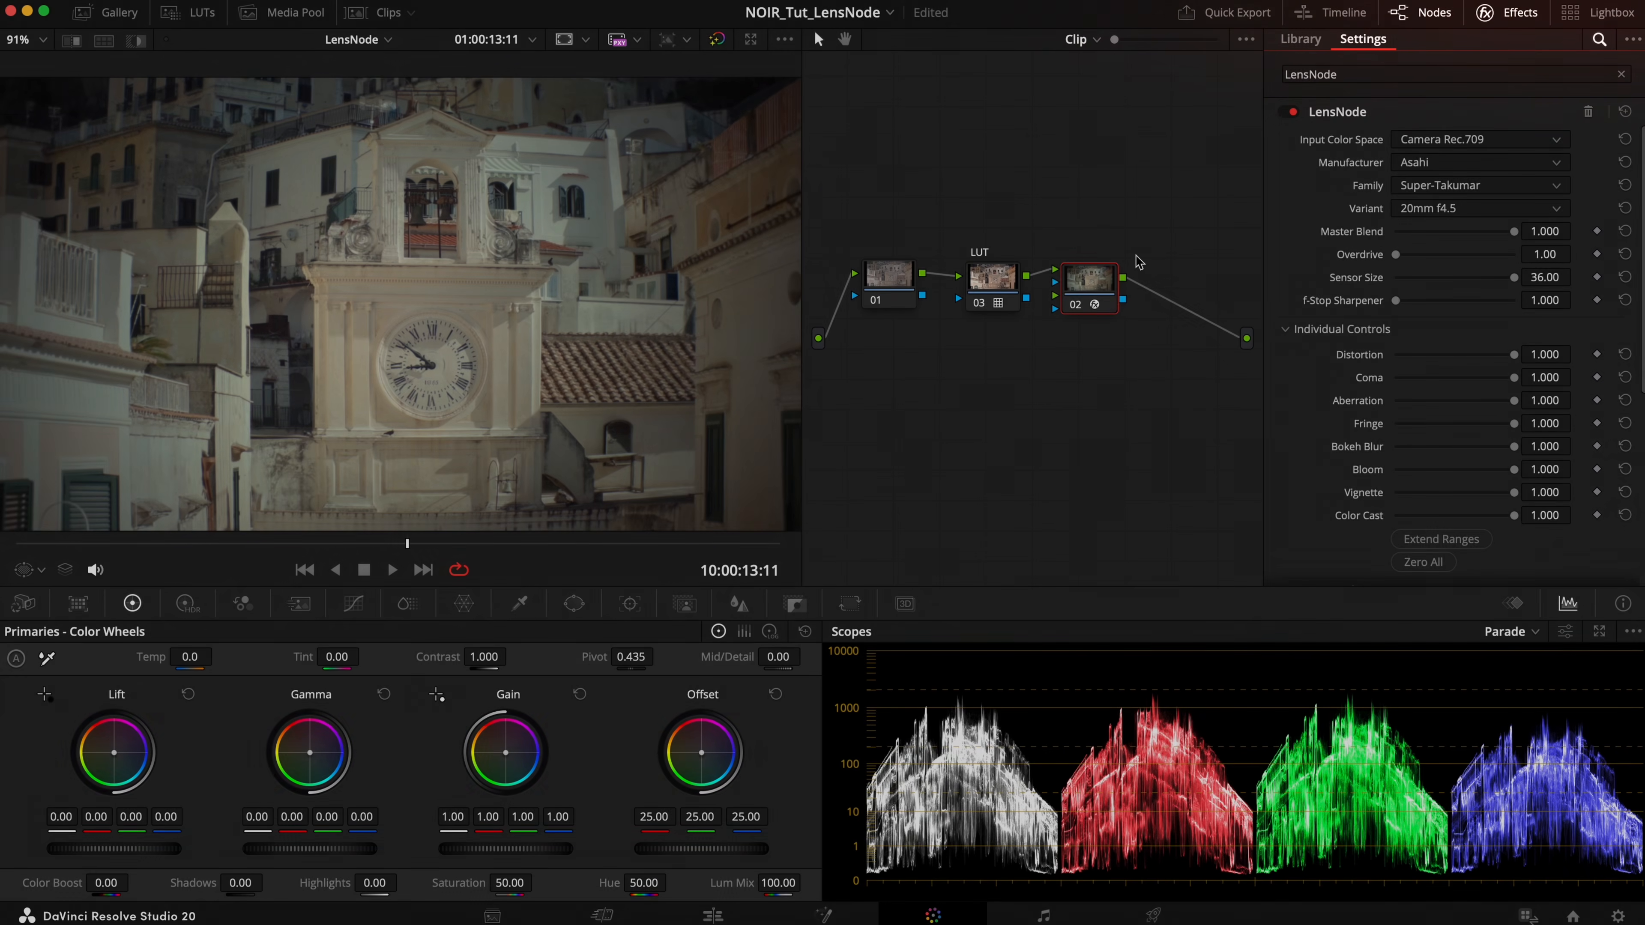
click(1450, 139)
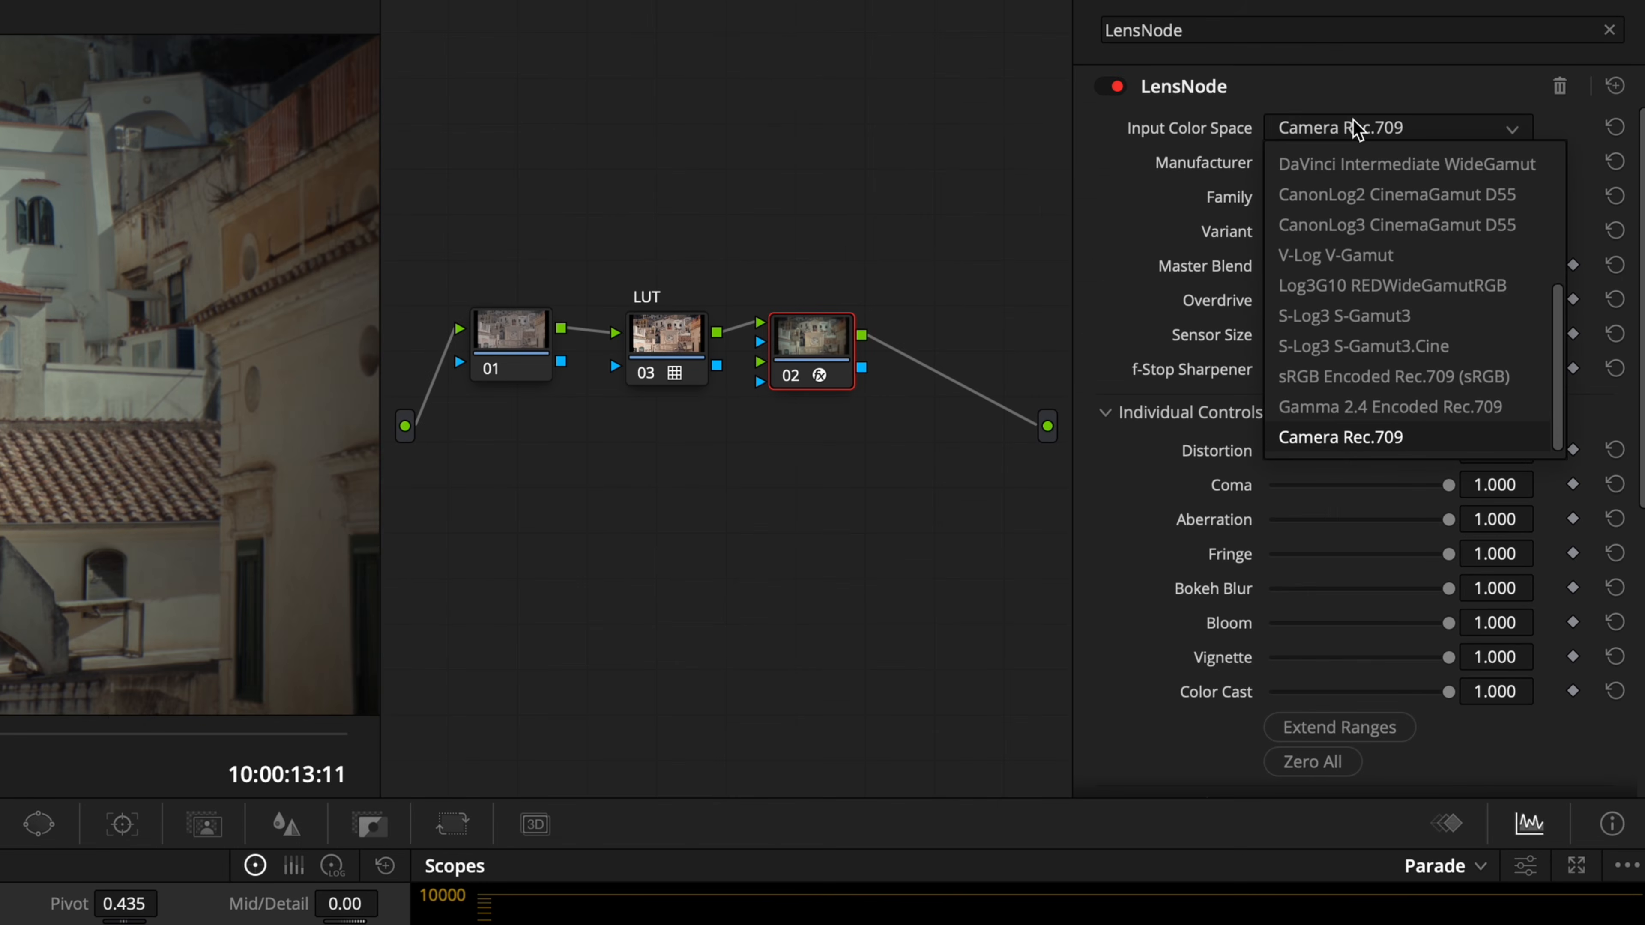
click(1357, 126)
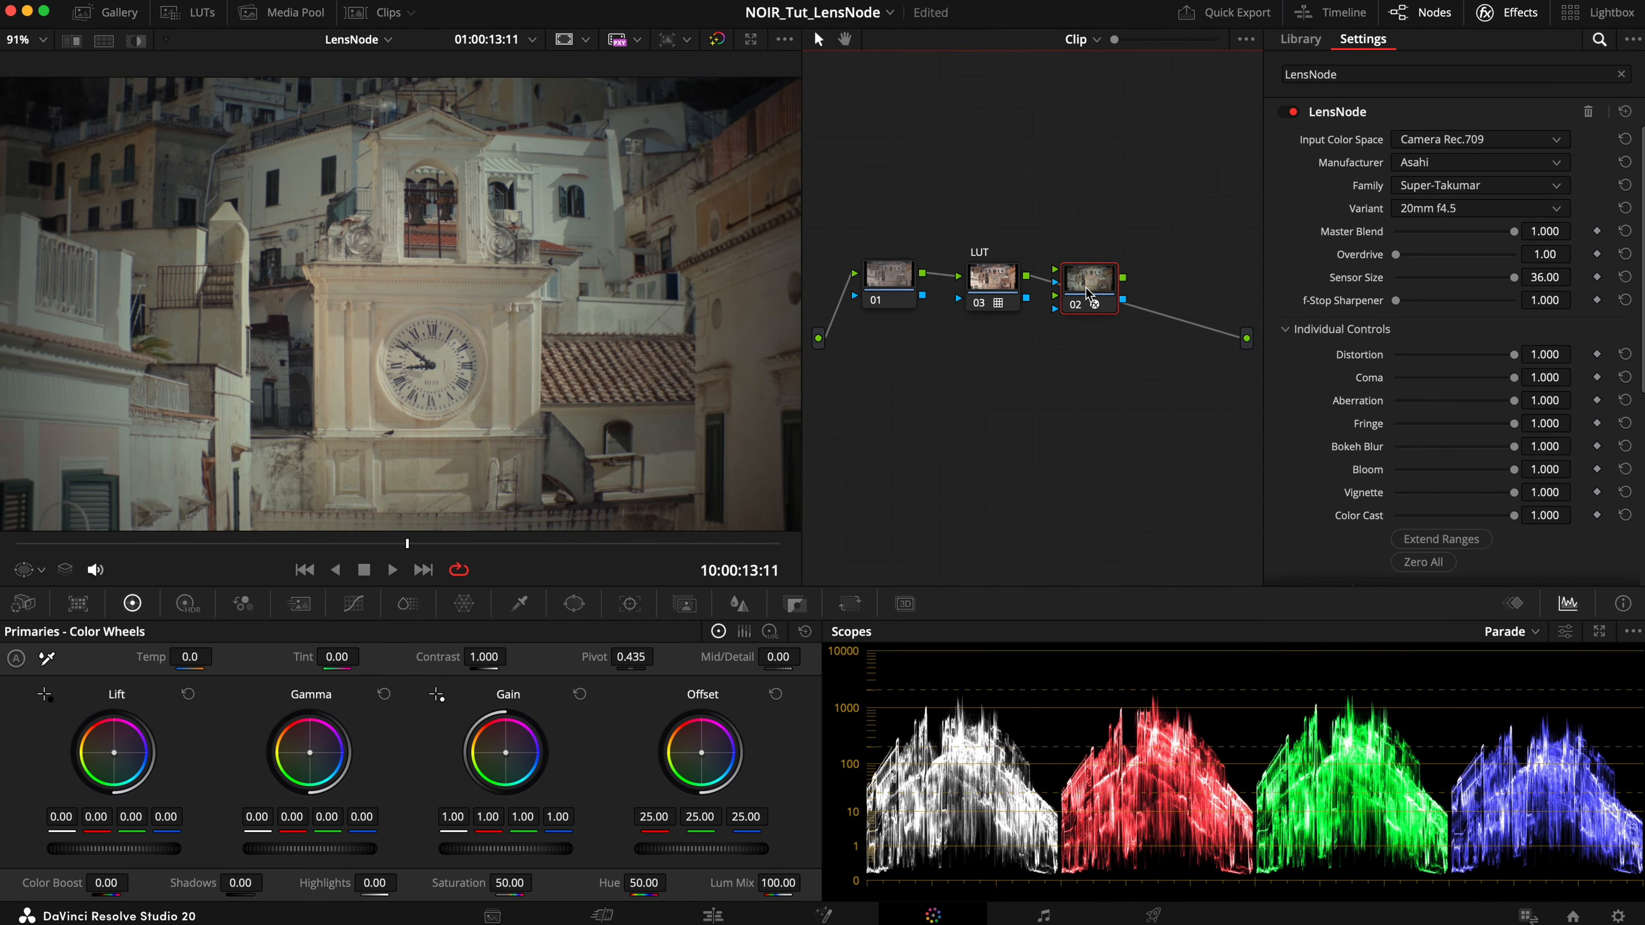
Reorder the node chain so the LensNode node 02 sits between node 01 and the LUT node.
drag(1088, 278, 981, 368)
drag(985, 310, 1094, 308)
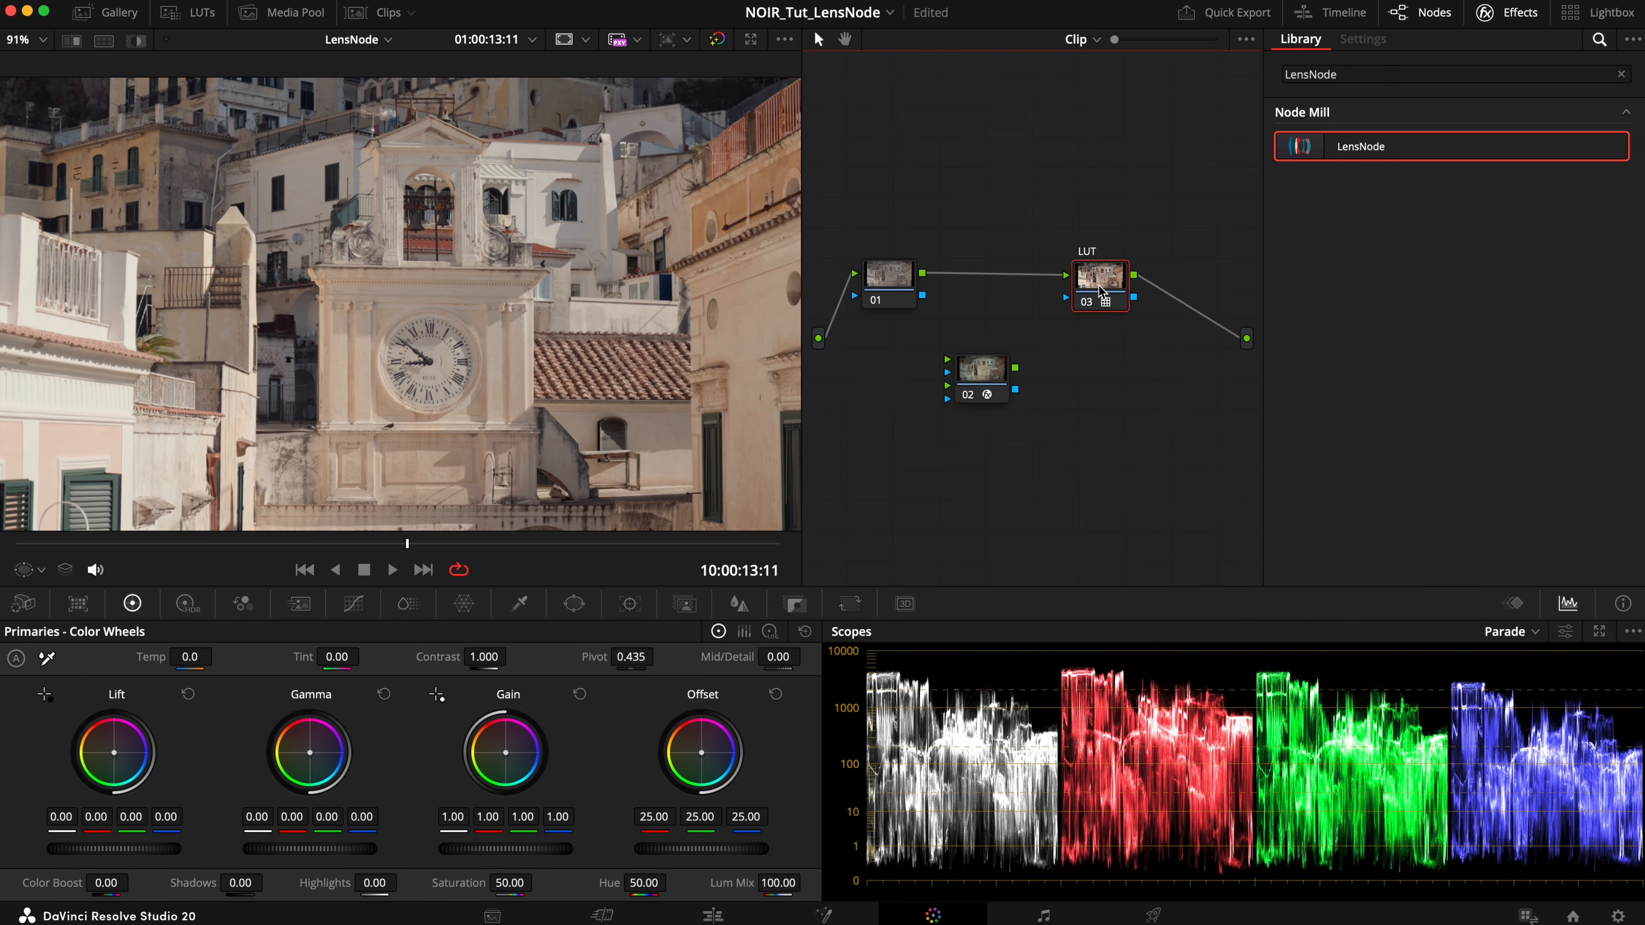
drag(996, 369, 1001, 278)
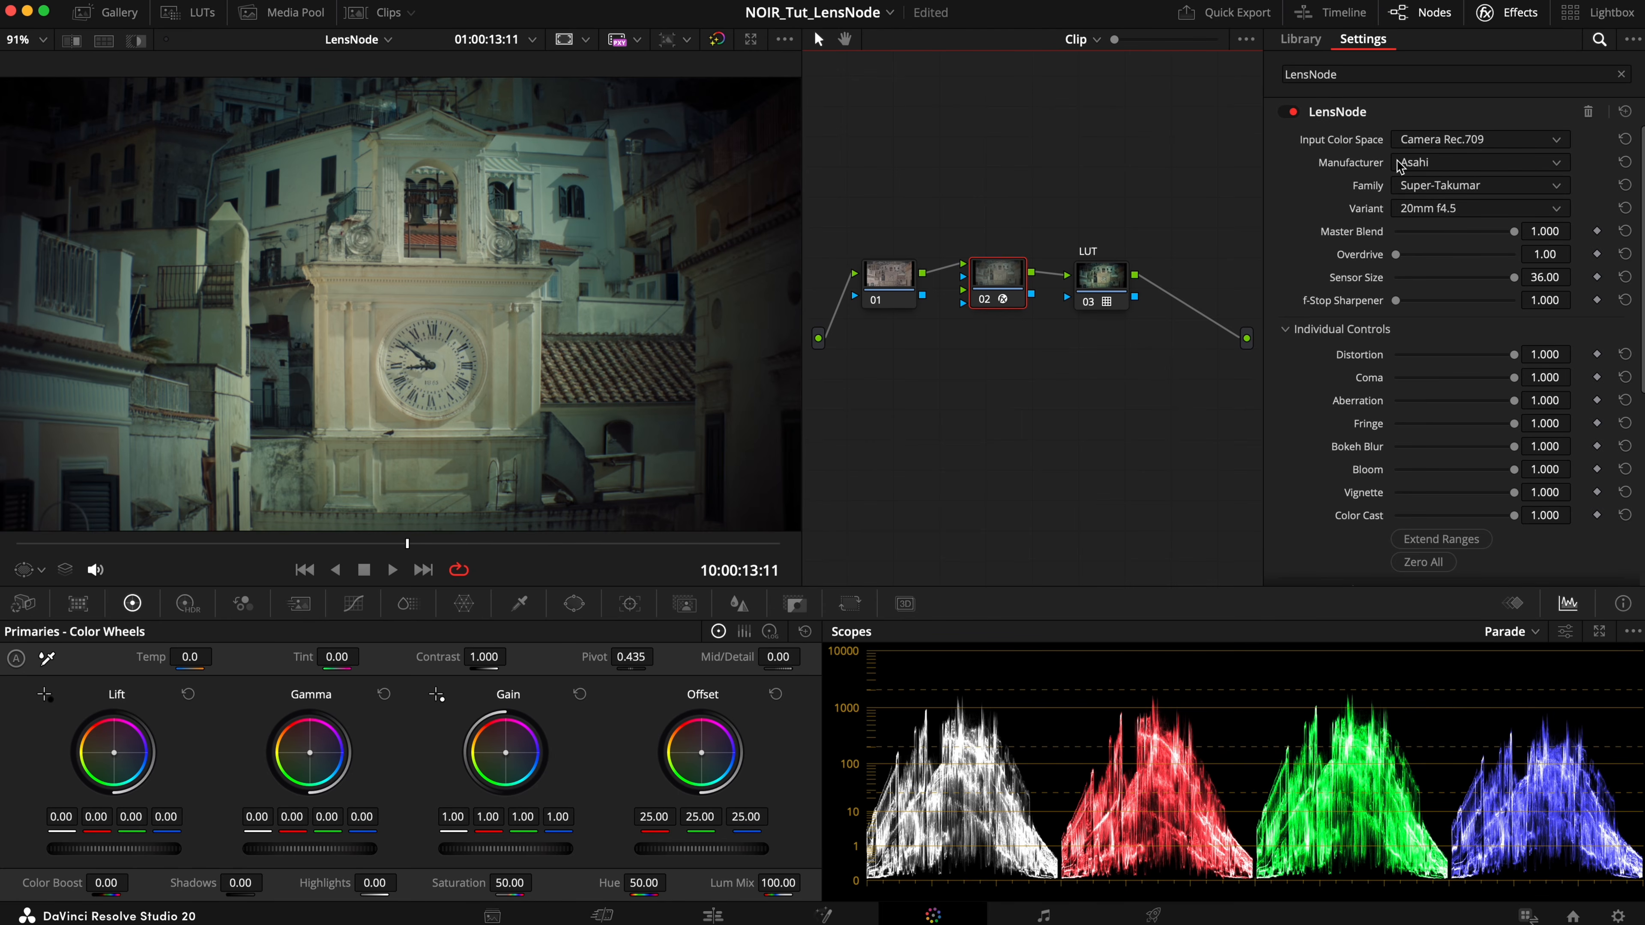
Set the LensNode Input Color Space to ARRI LogC3 (EI800).
click(1419, 139)
scroll(1443, 264, up, 5)
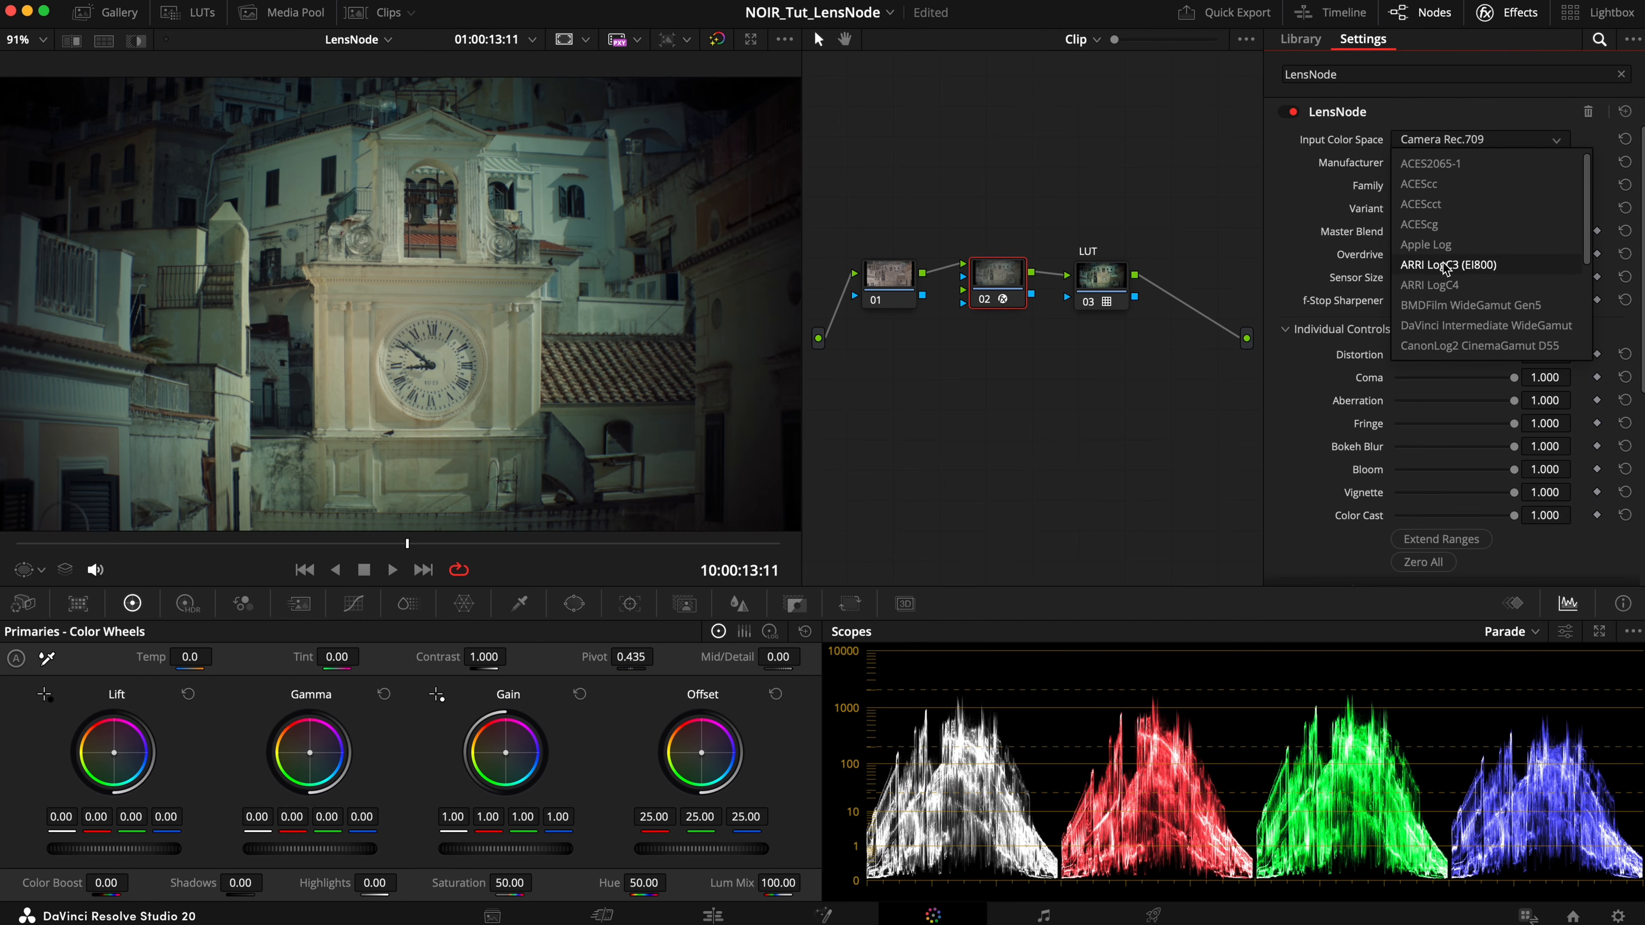
click(1445, 266)
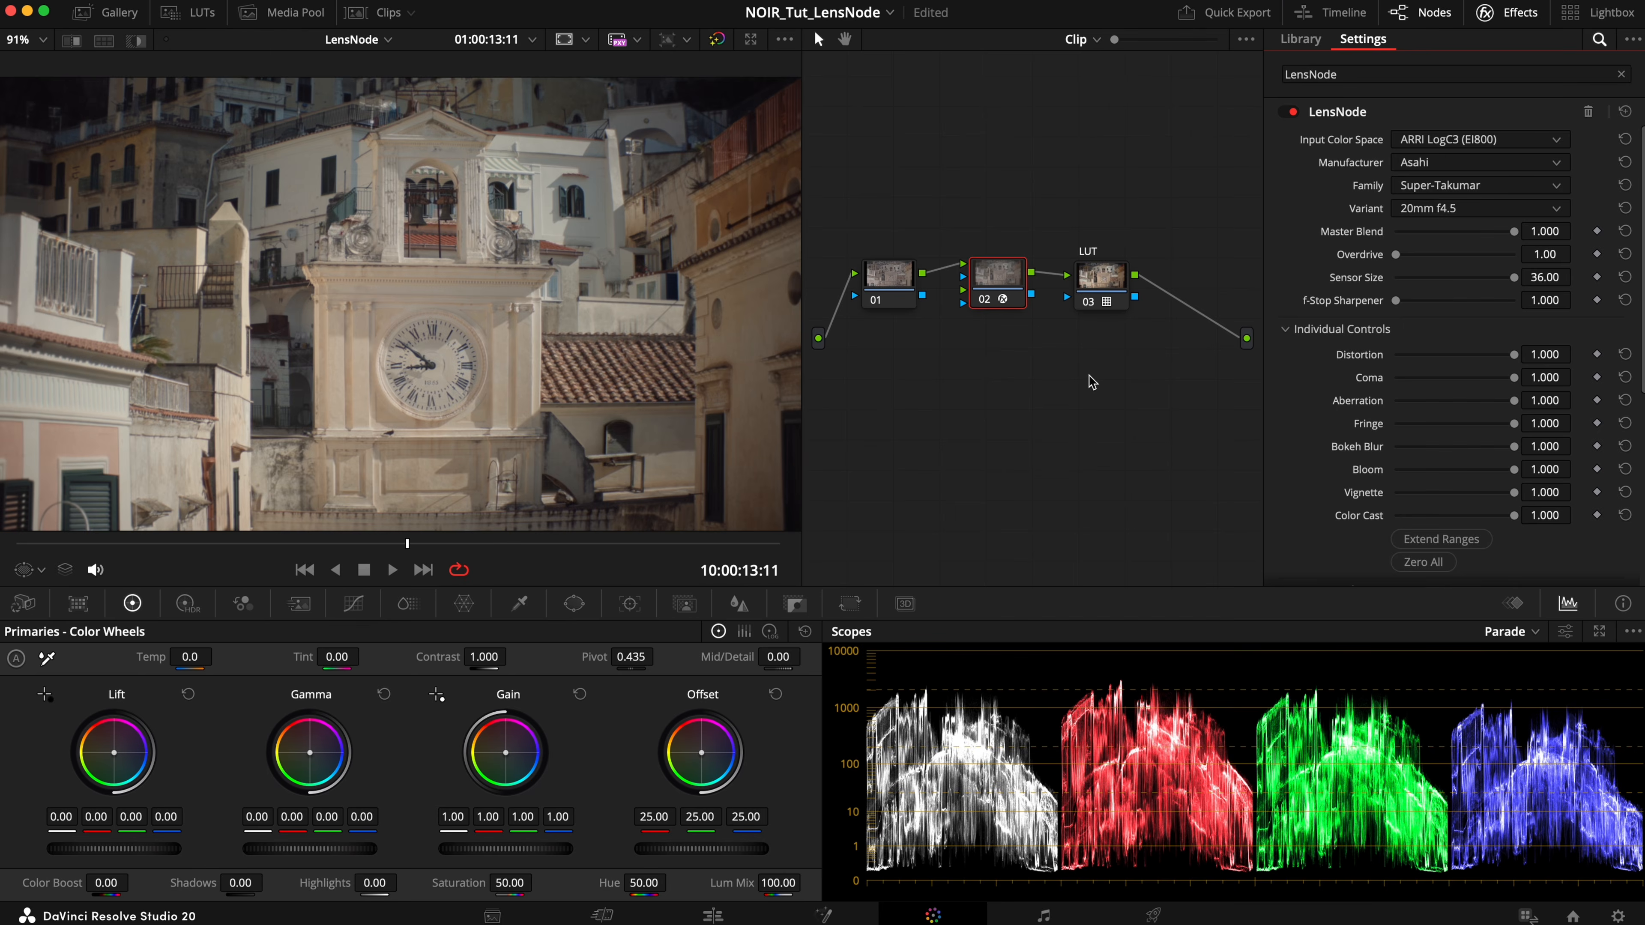
Enlarge the viewer and compare the clock tower shot with LensNode disabled and enabled.
key(alt+f)
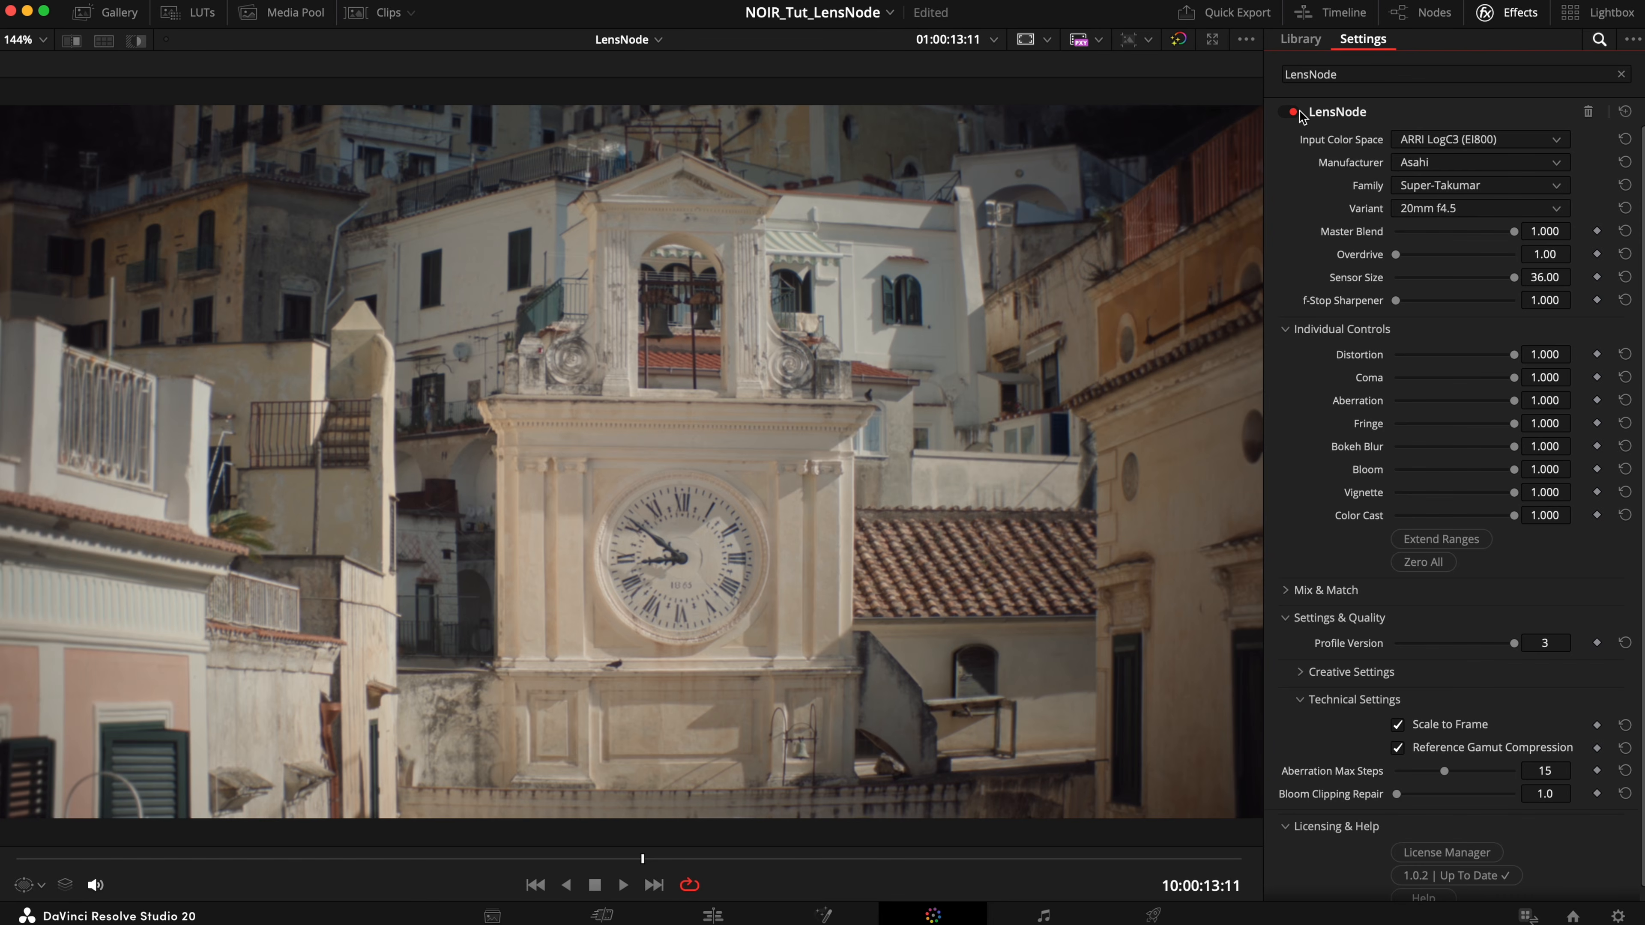
click(1287, 113)
click(1288, 114)
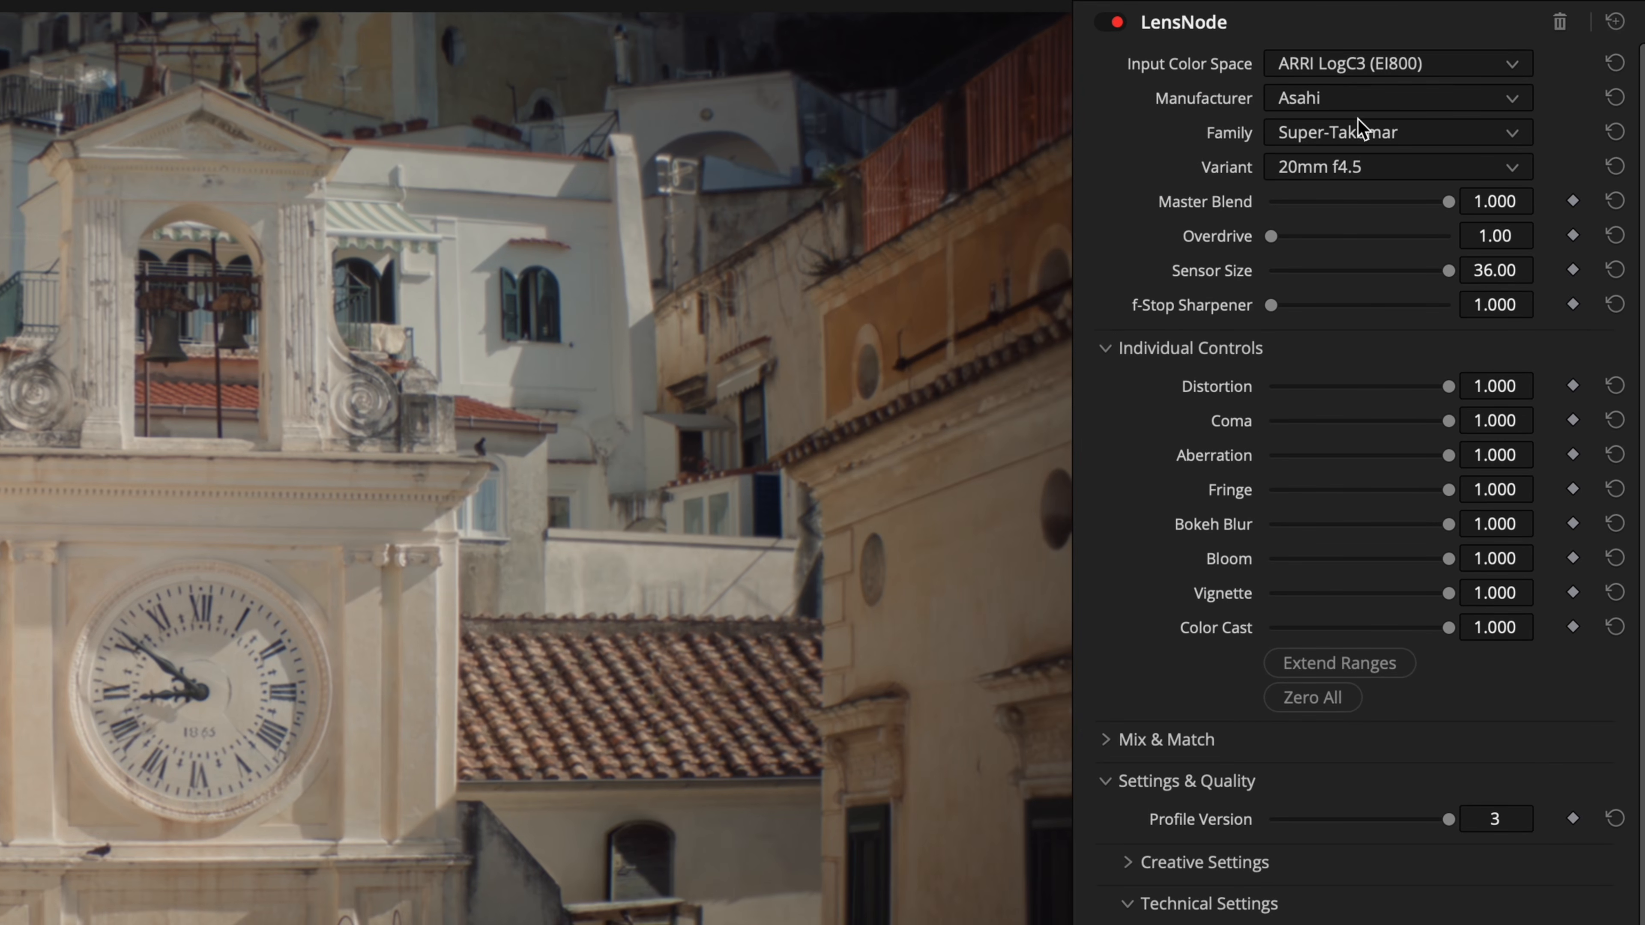
Look through the available lens manufacturers, families and variants without changing the Asahi Super-Takumar 20mm f4.5 profile.
click(1387, 99)
click(1387, 101)
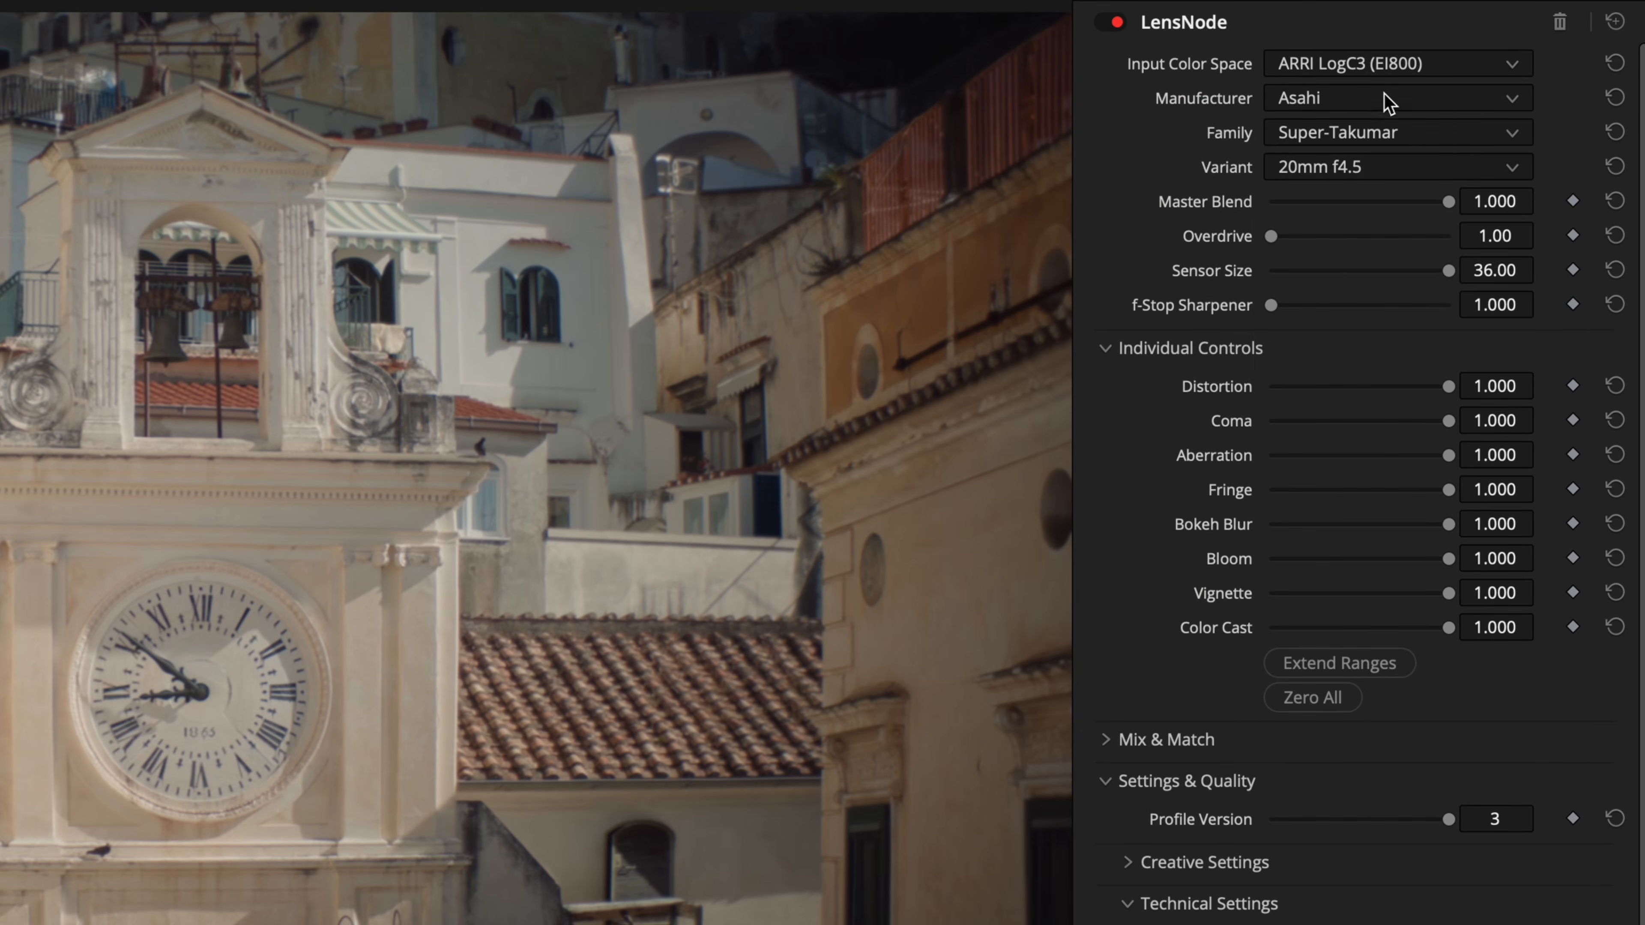
click(1470, 132)
click(1468, 135)
click(1451, 173)
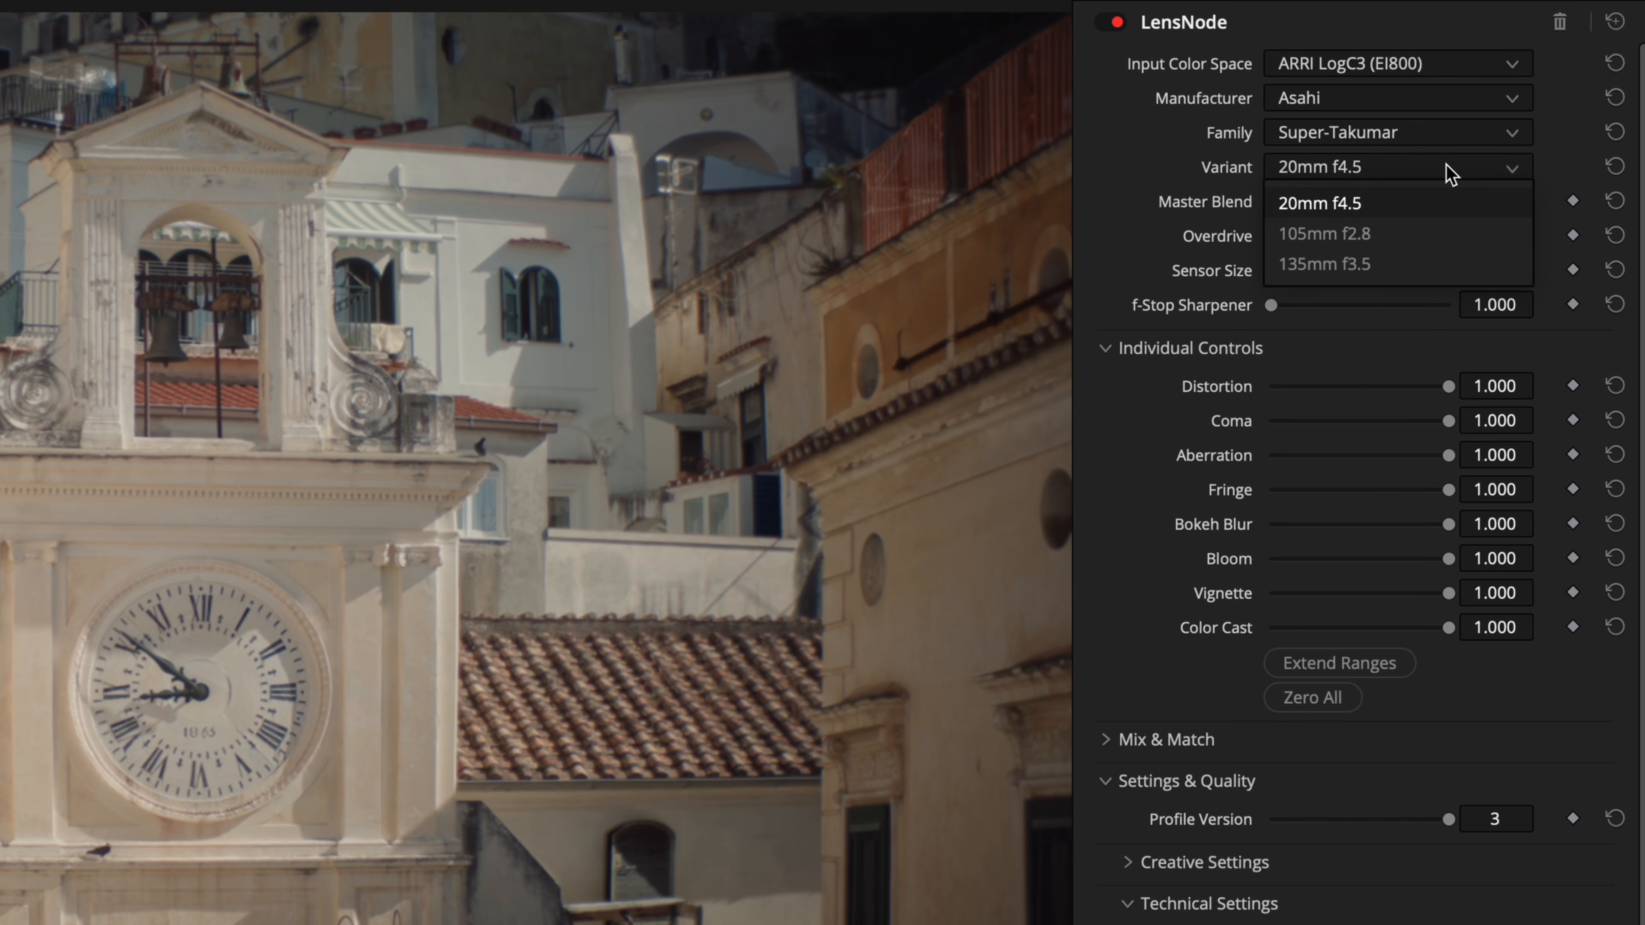
click(1445, 166)
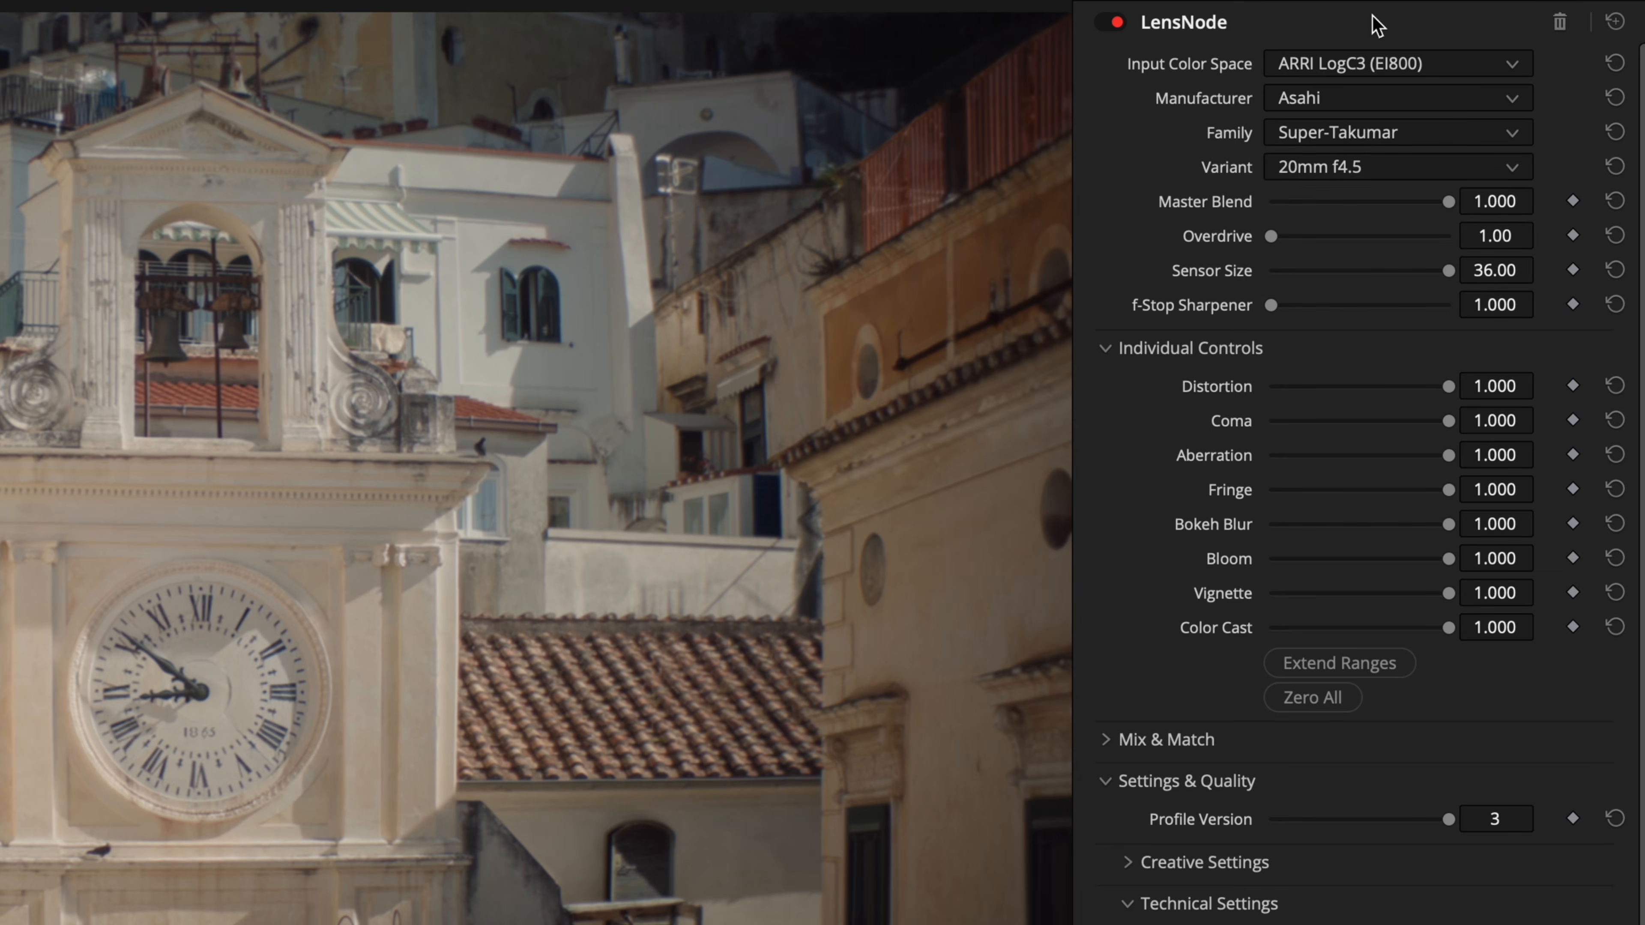
Try the Cooke S4 18mm T2 lens profile on the shot.
click(1416, 101)
click(1412, 194)
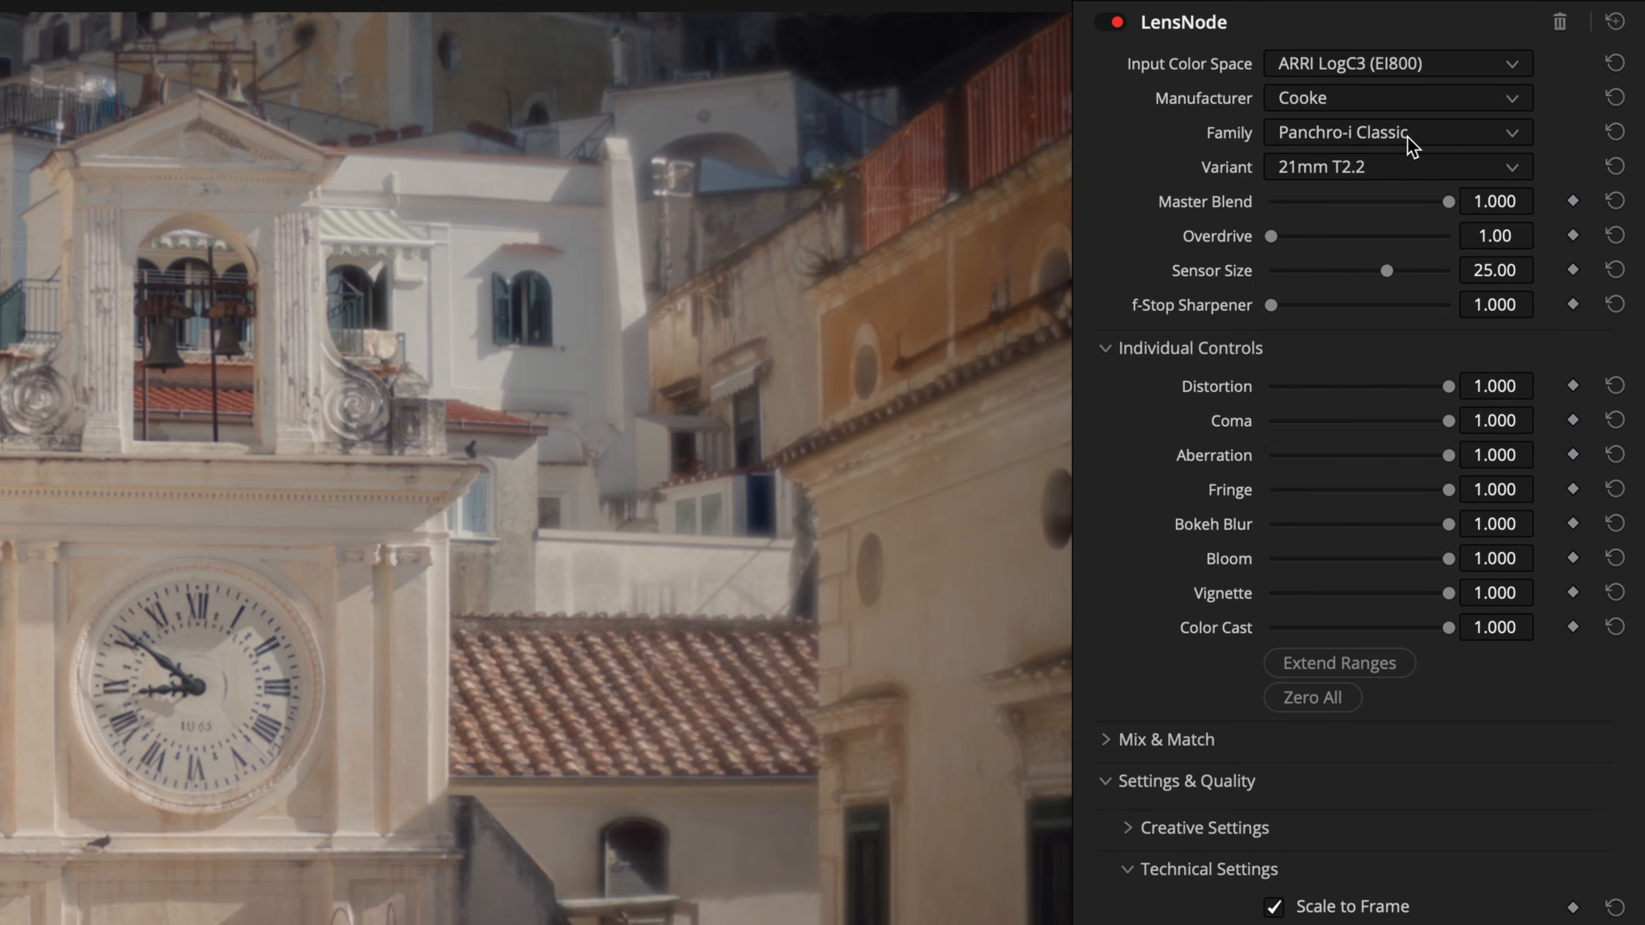
click(1413, 136)
click(1390, 202)
click(1390, 167)
click(1385, 240)
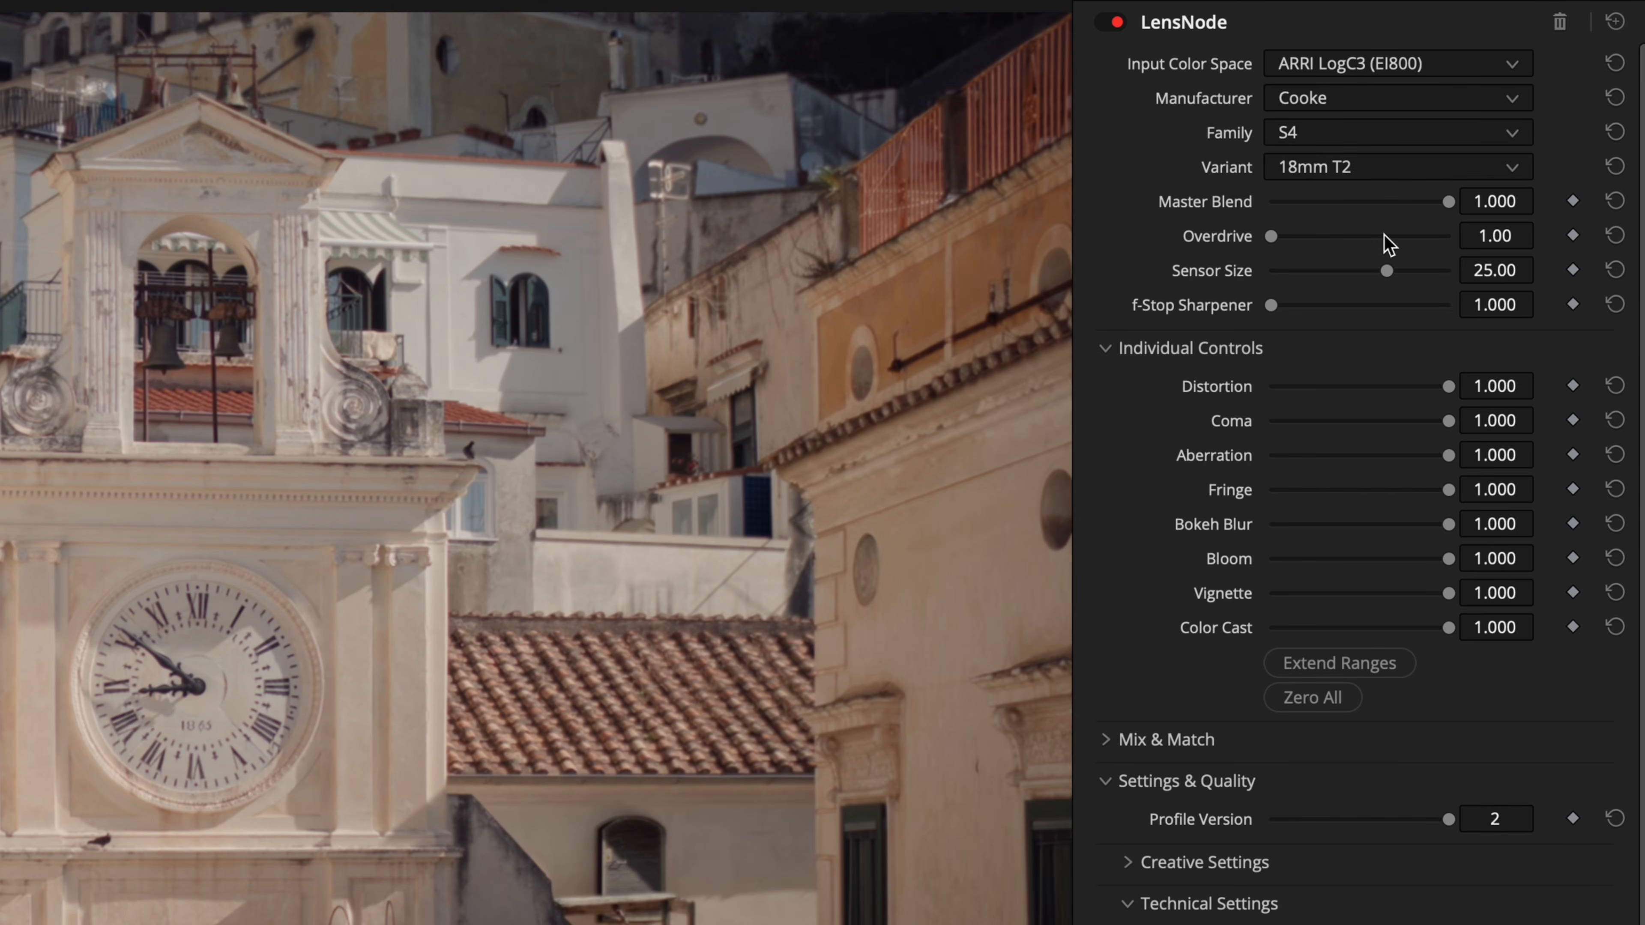
Try the Tribe7 Blackwing7 (X-Tuned) 20.7mm T1.9 lens profile on the shot.
click(1432, 99)
click(1412, 376)
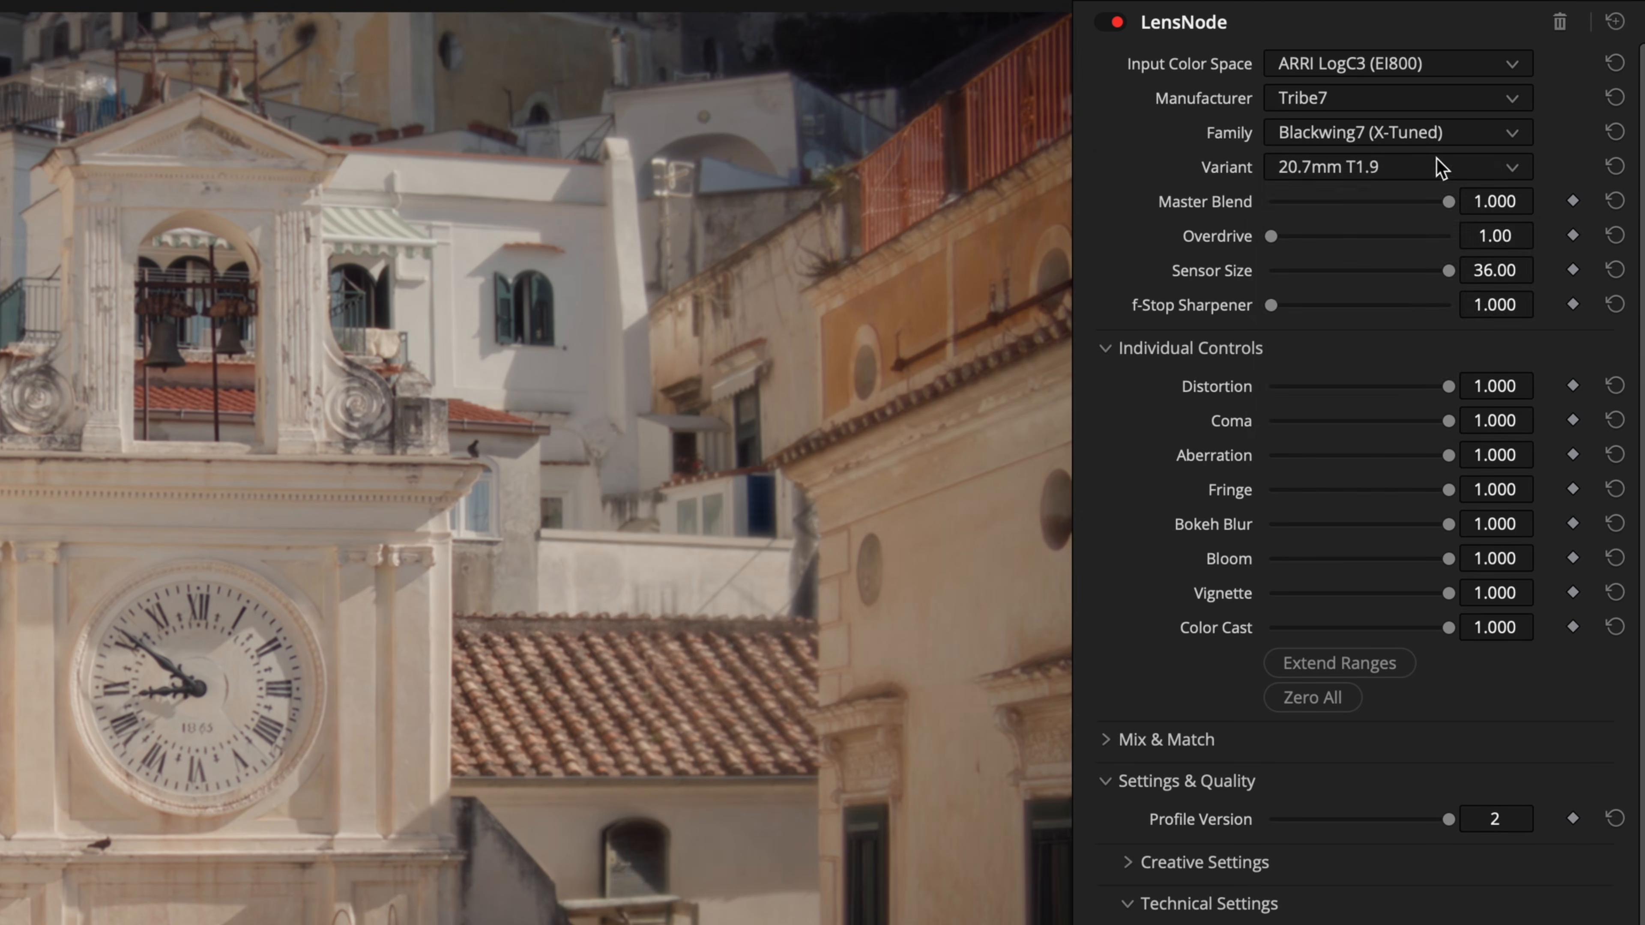
click(1437, 158)
click(1427, 200)
Choose the Helios 44-2 (MMZ 1973) 58mm f2 lens profile and expand the Individual Controls.
click(1444, 100)
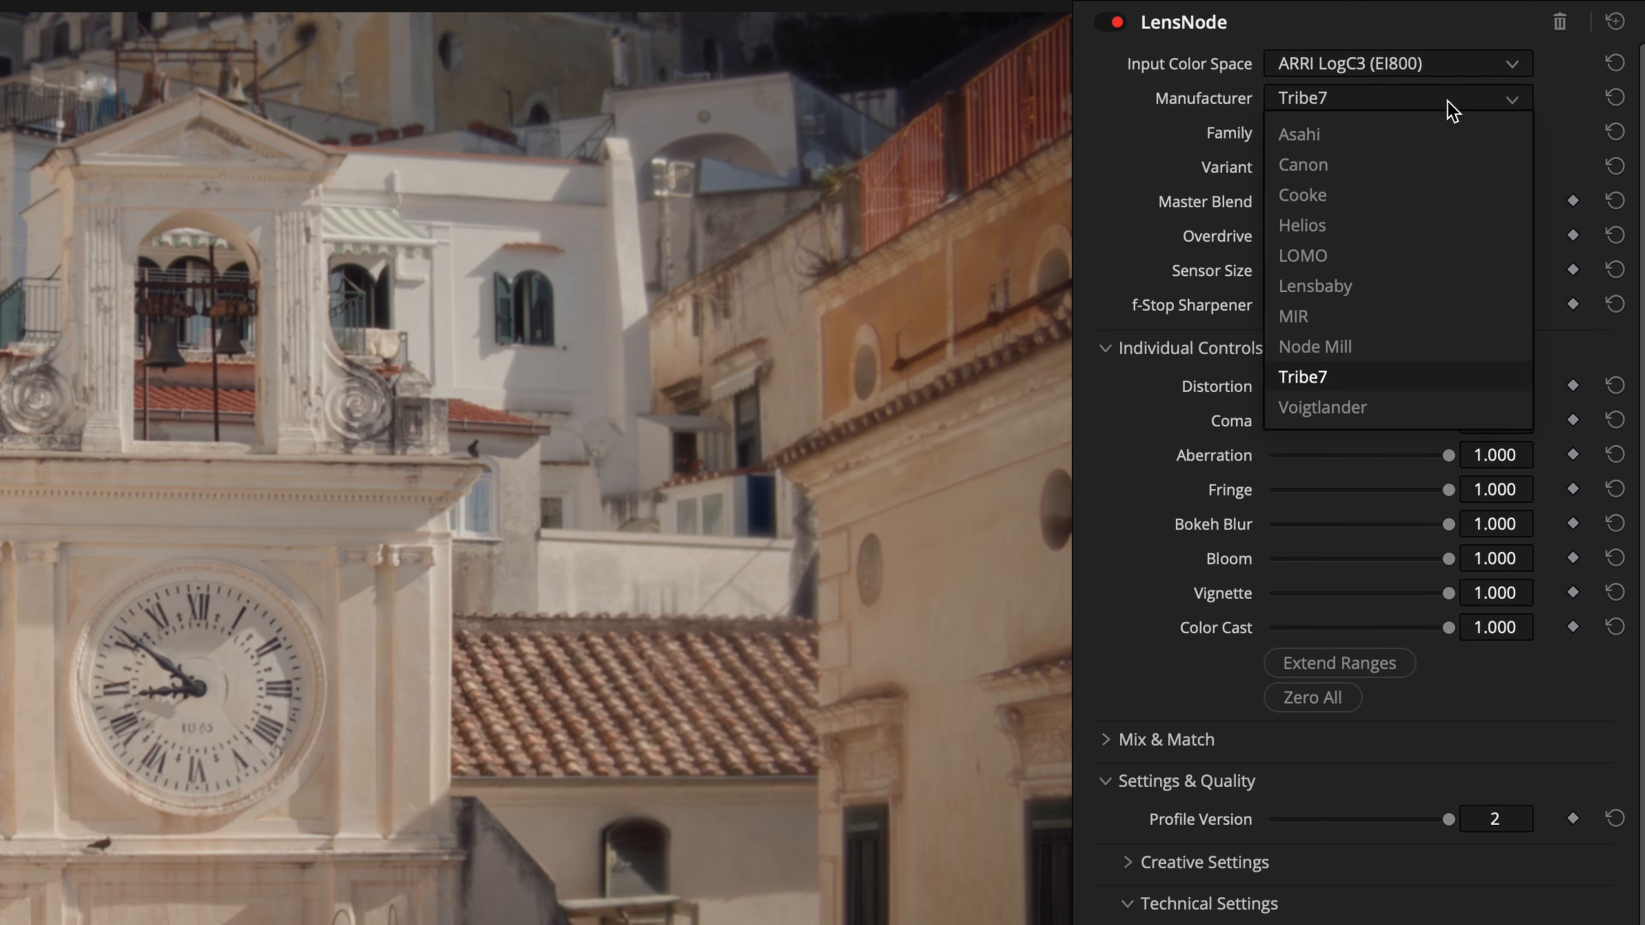
click(1399, 224)
click(1427, 136)
click(1427, 137)
click(1425, 175)
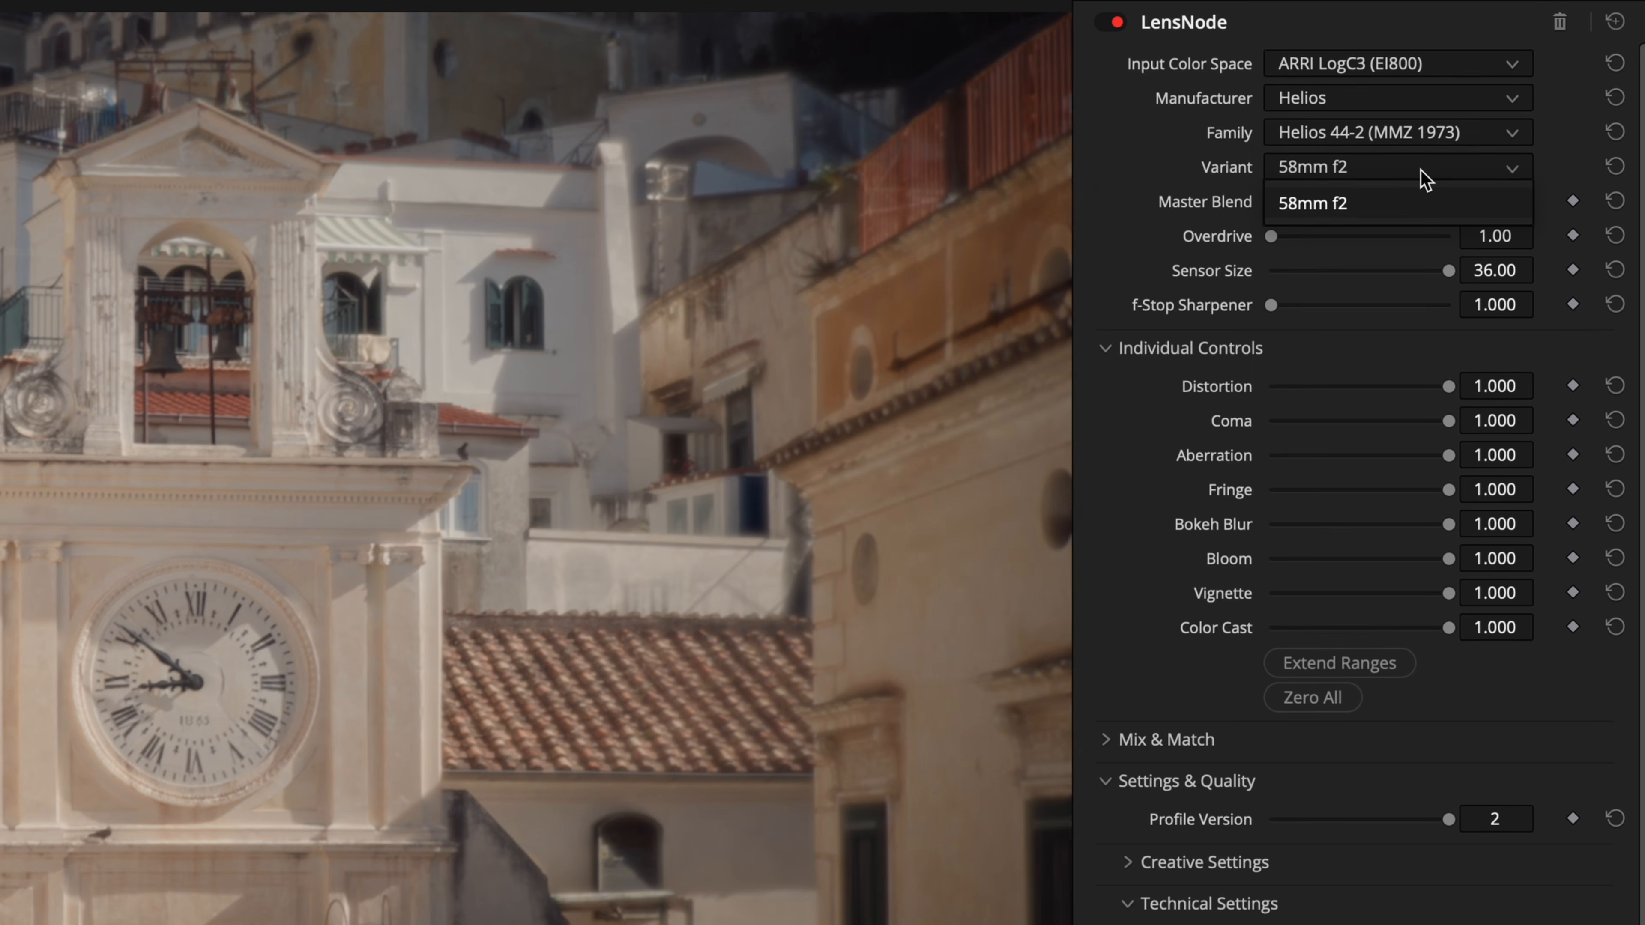
click(1425, 176)
click(1354, 106)
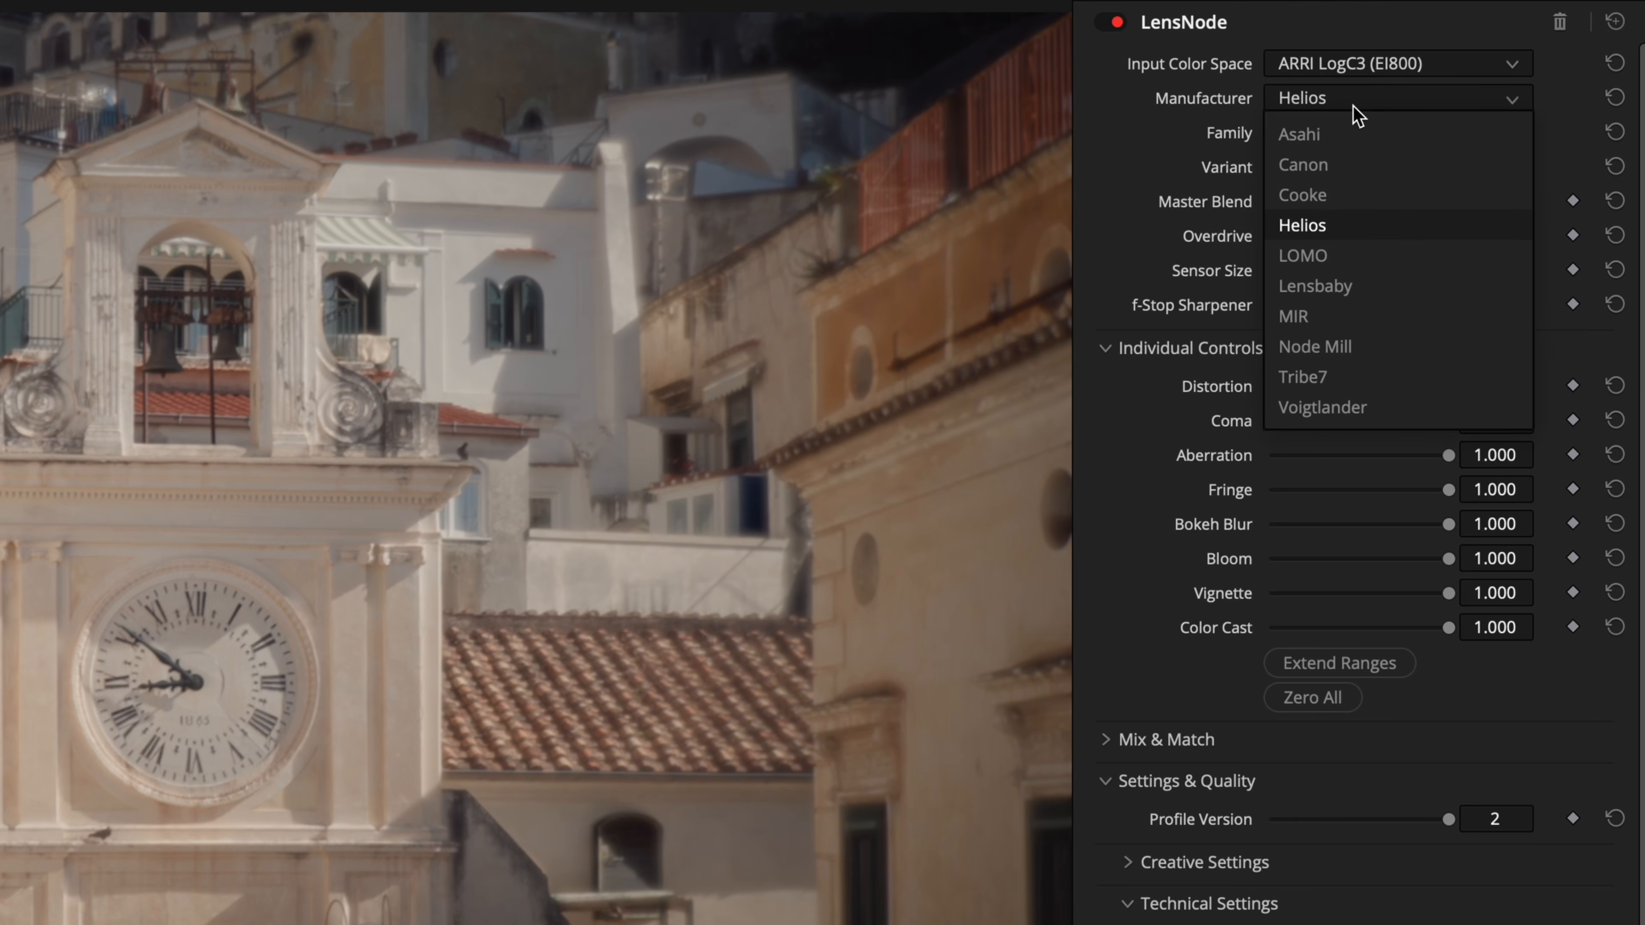
click(1353, 106)
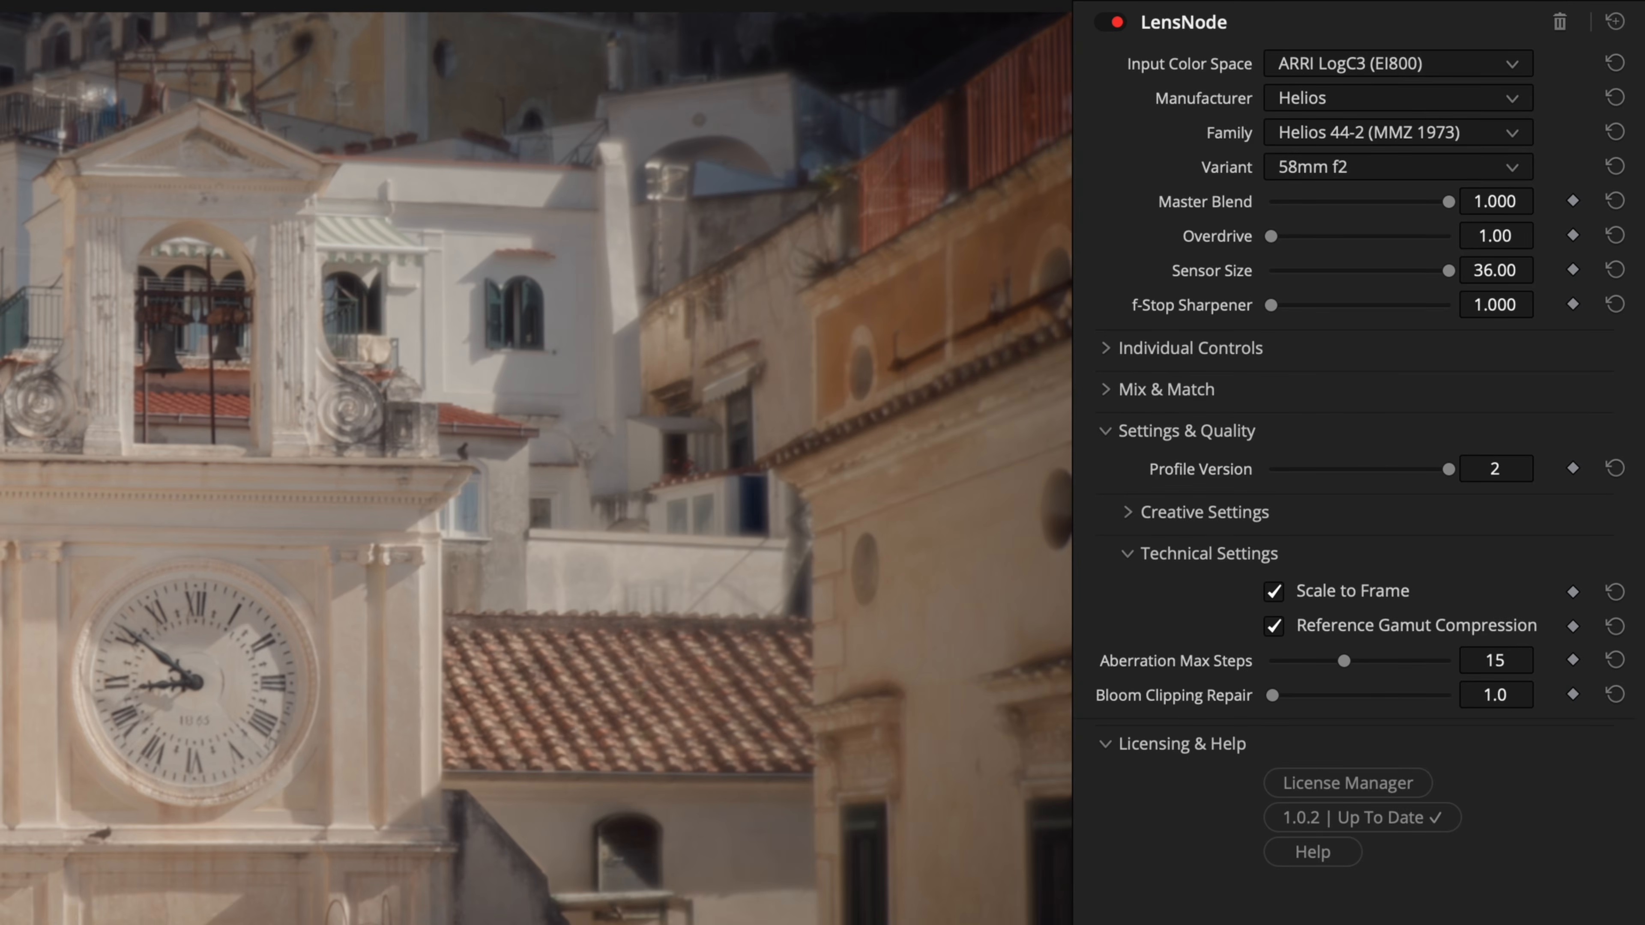
click(1309, 352)
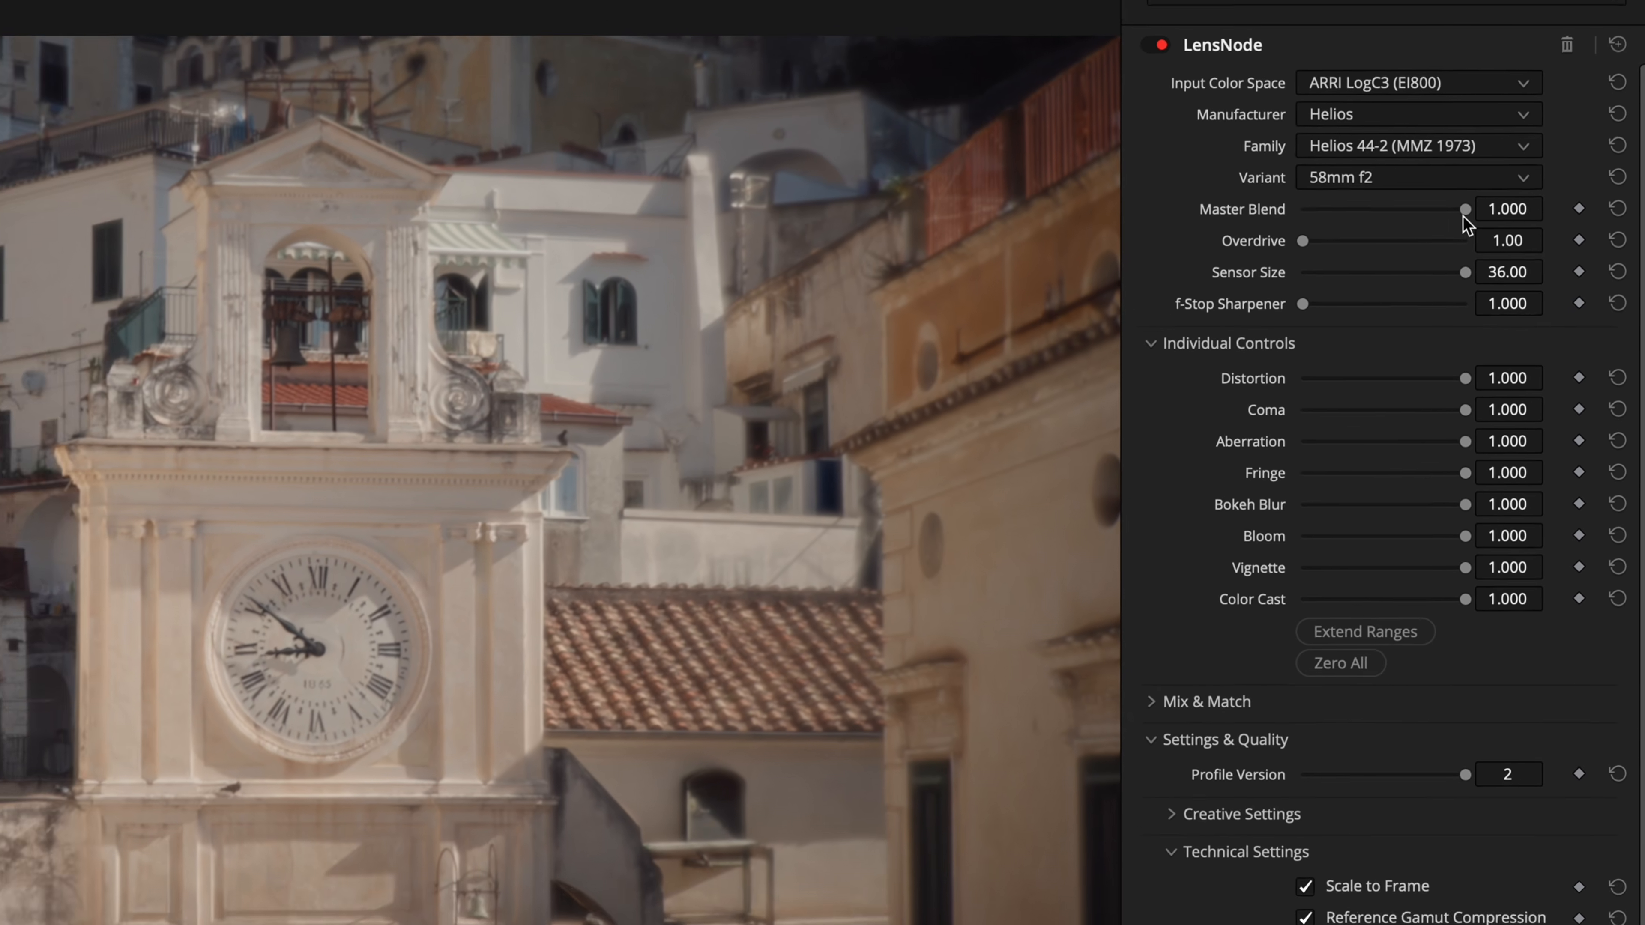
Adjust the Helios look to Overdrive 6.37 and Master Blend 0.667, and compare it with LensNode disabled and enabled.
drag(1448, 201, 1375, 201)
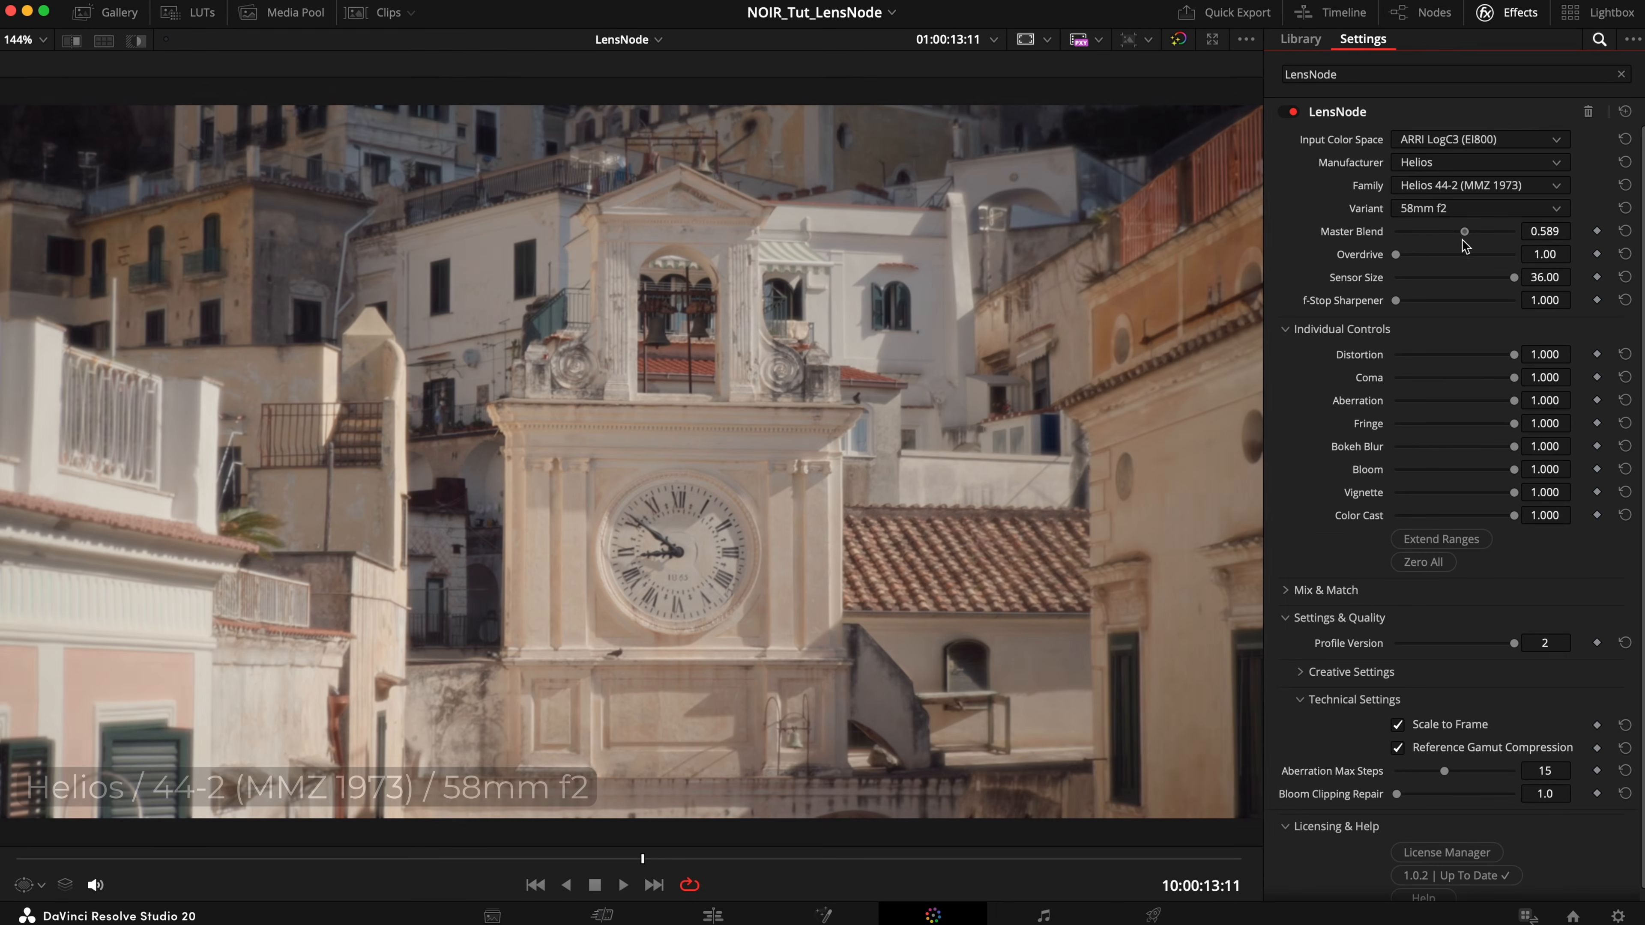
drag(1465, 246, 1539, 240)
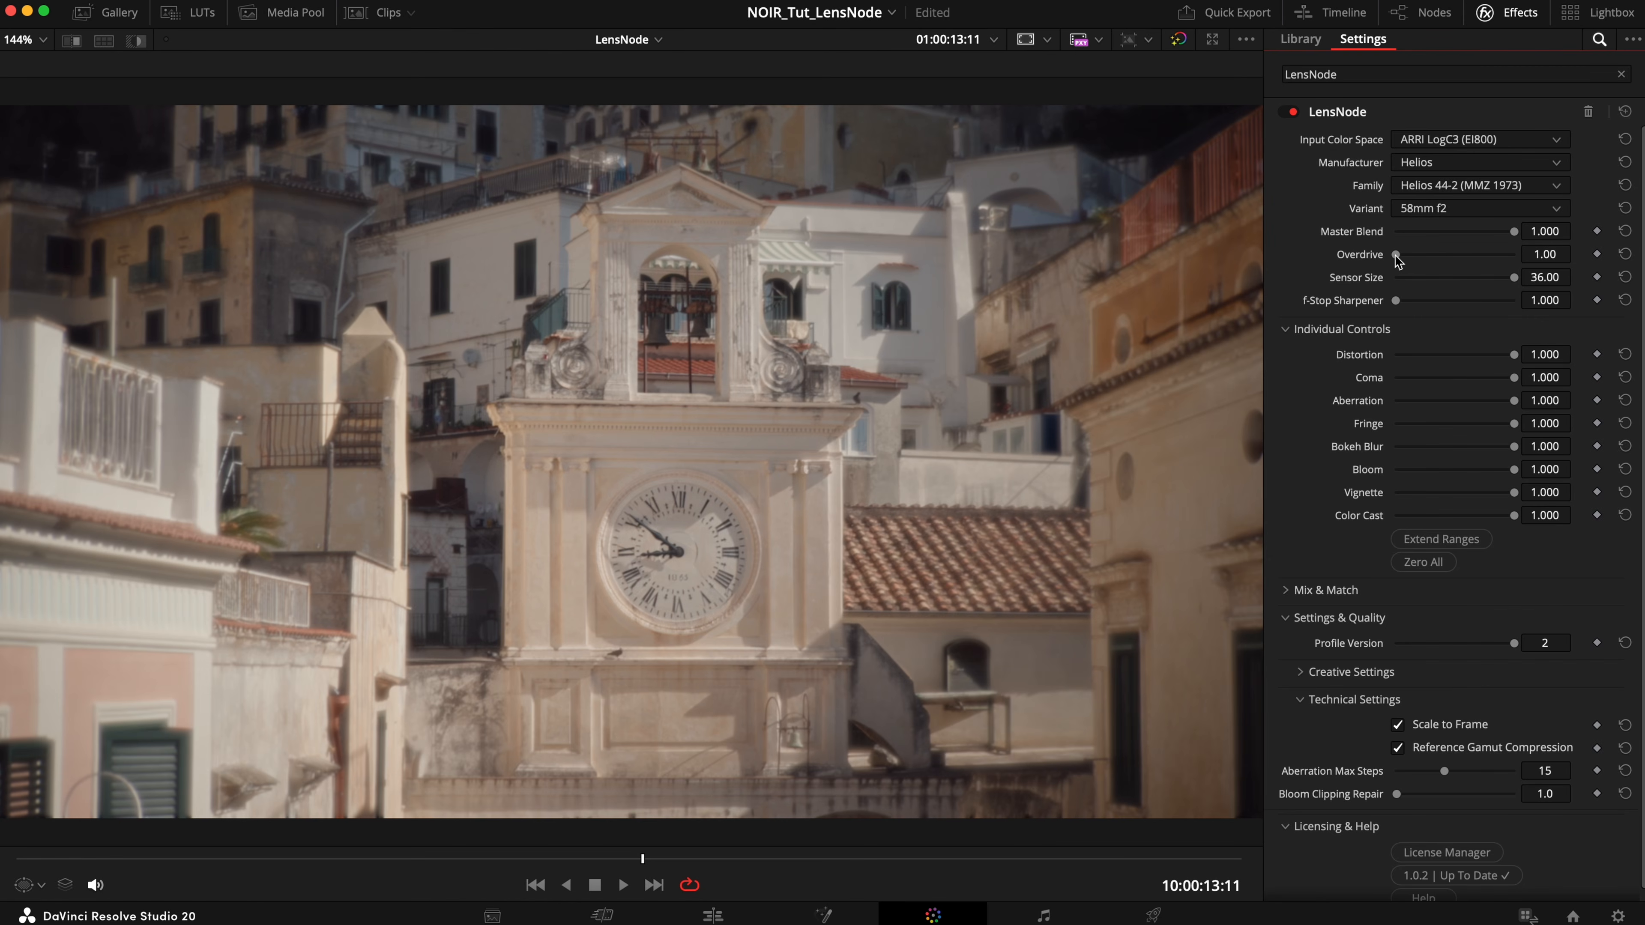
drag(1396, 259, 1473, 232)
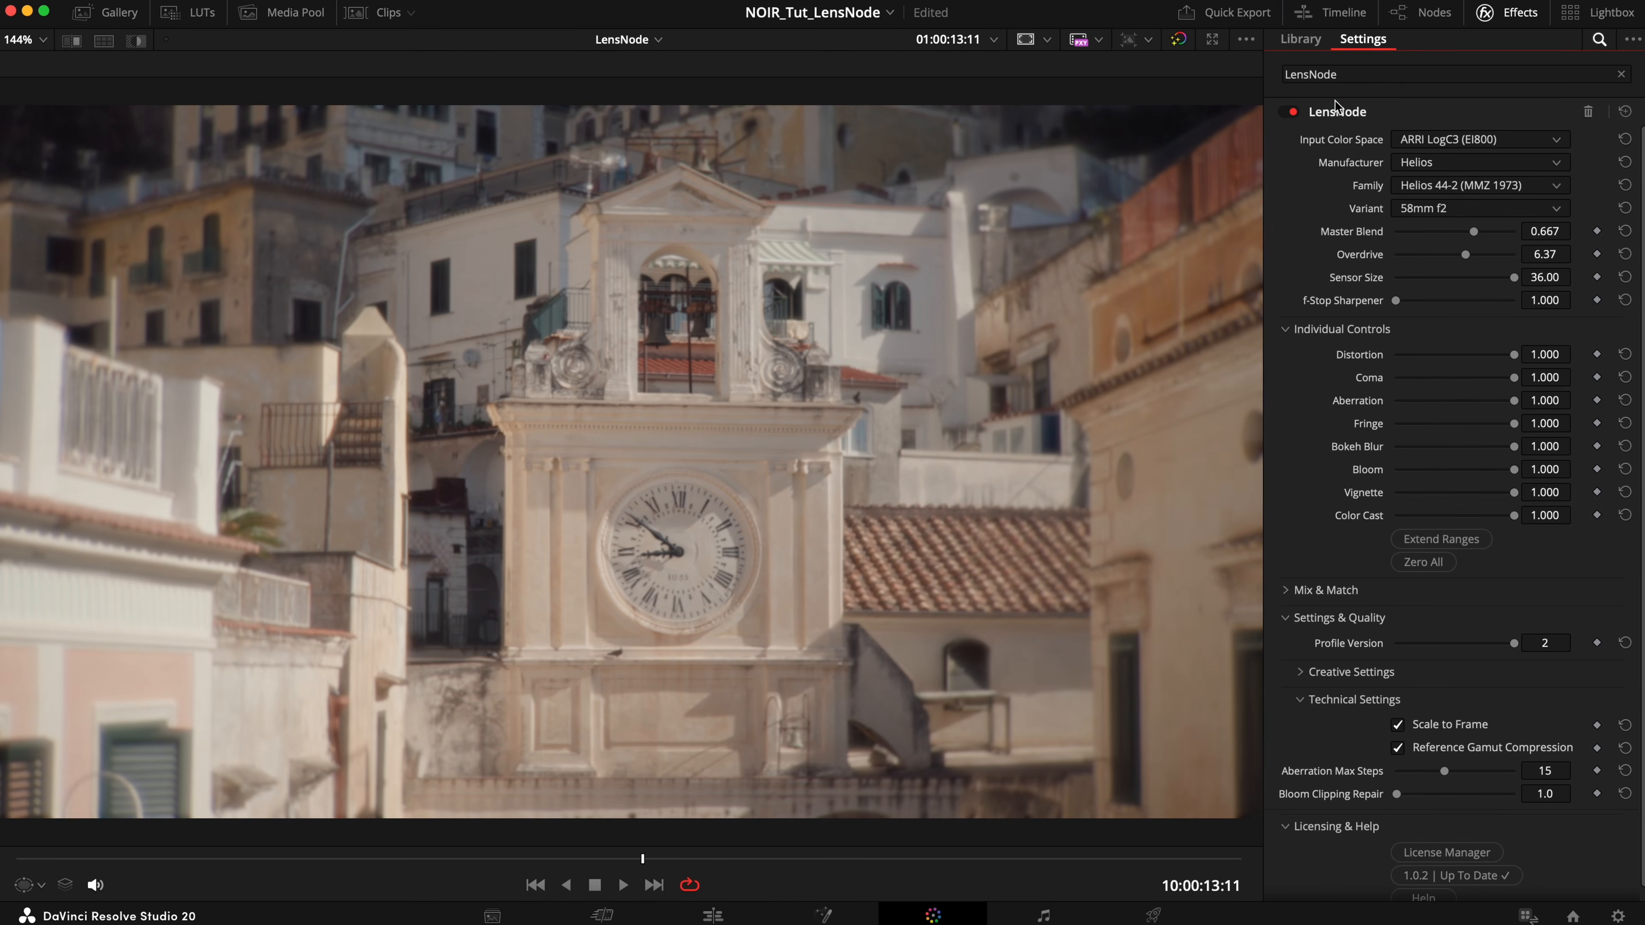
click(1292, 113)
click(1292, 112)
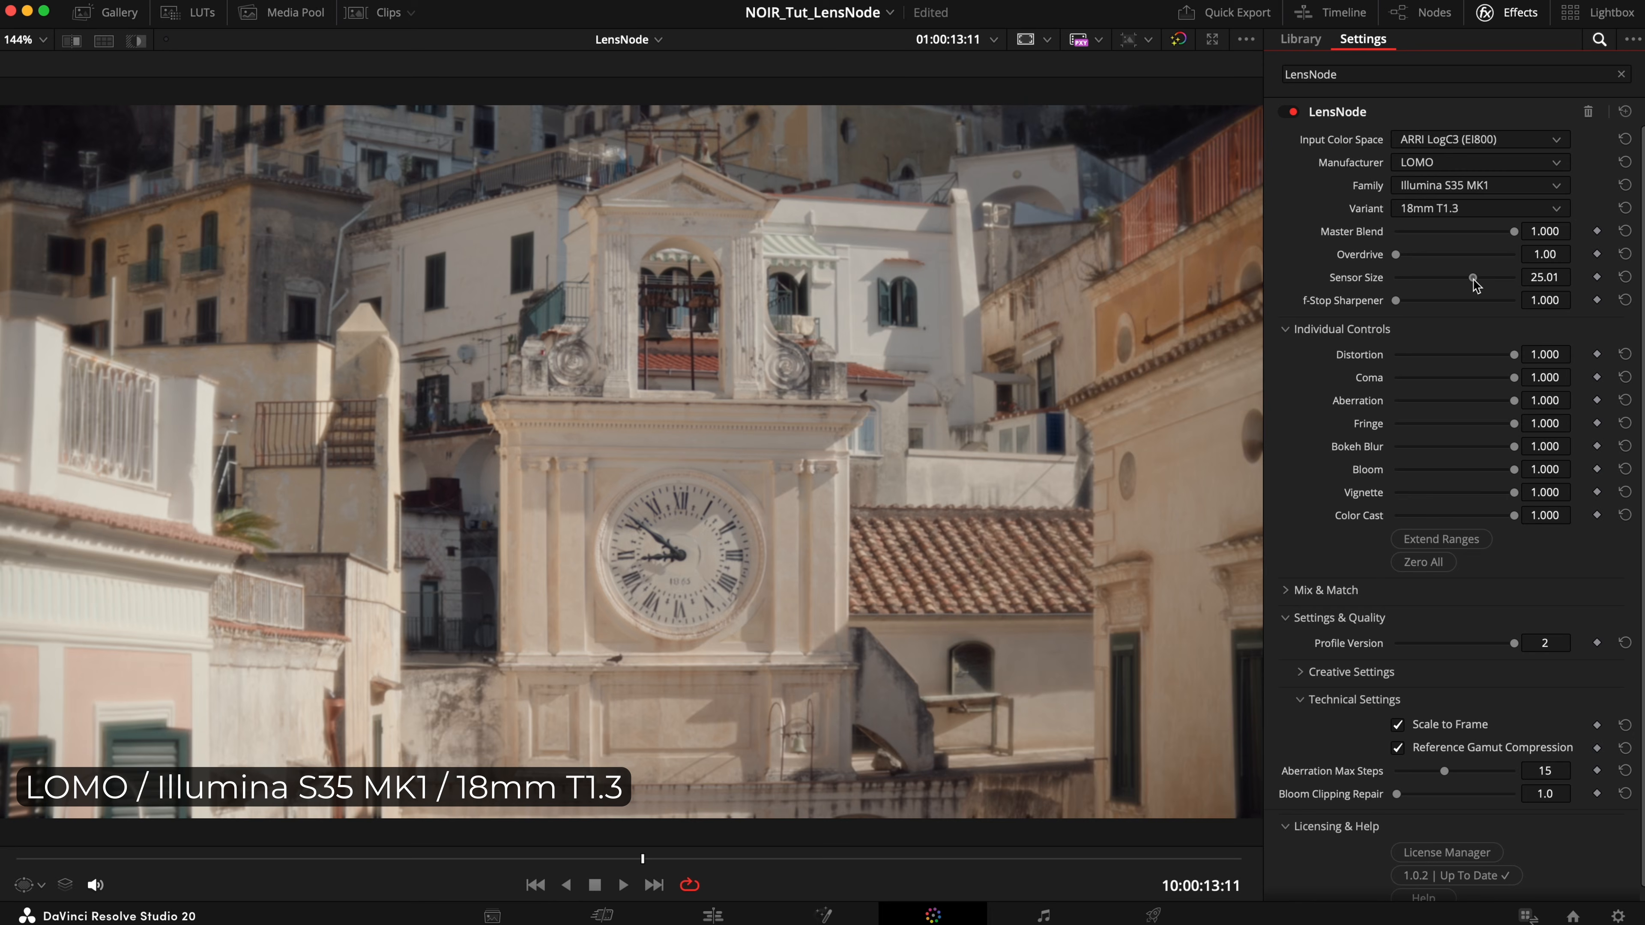
Try Sensor Size values such as 32.09 and 29.90 on the LOMO Illumina S35 MK1 profile, and reset the setting.
drag(1474, 284, 1528, 289)
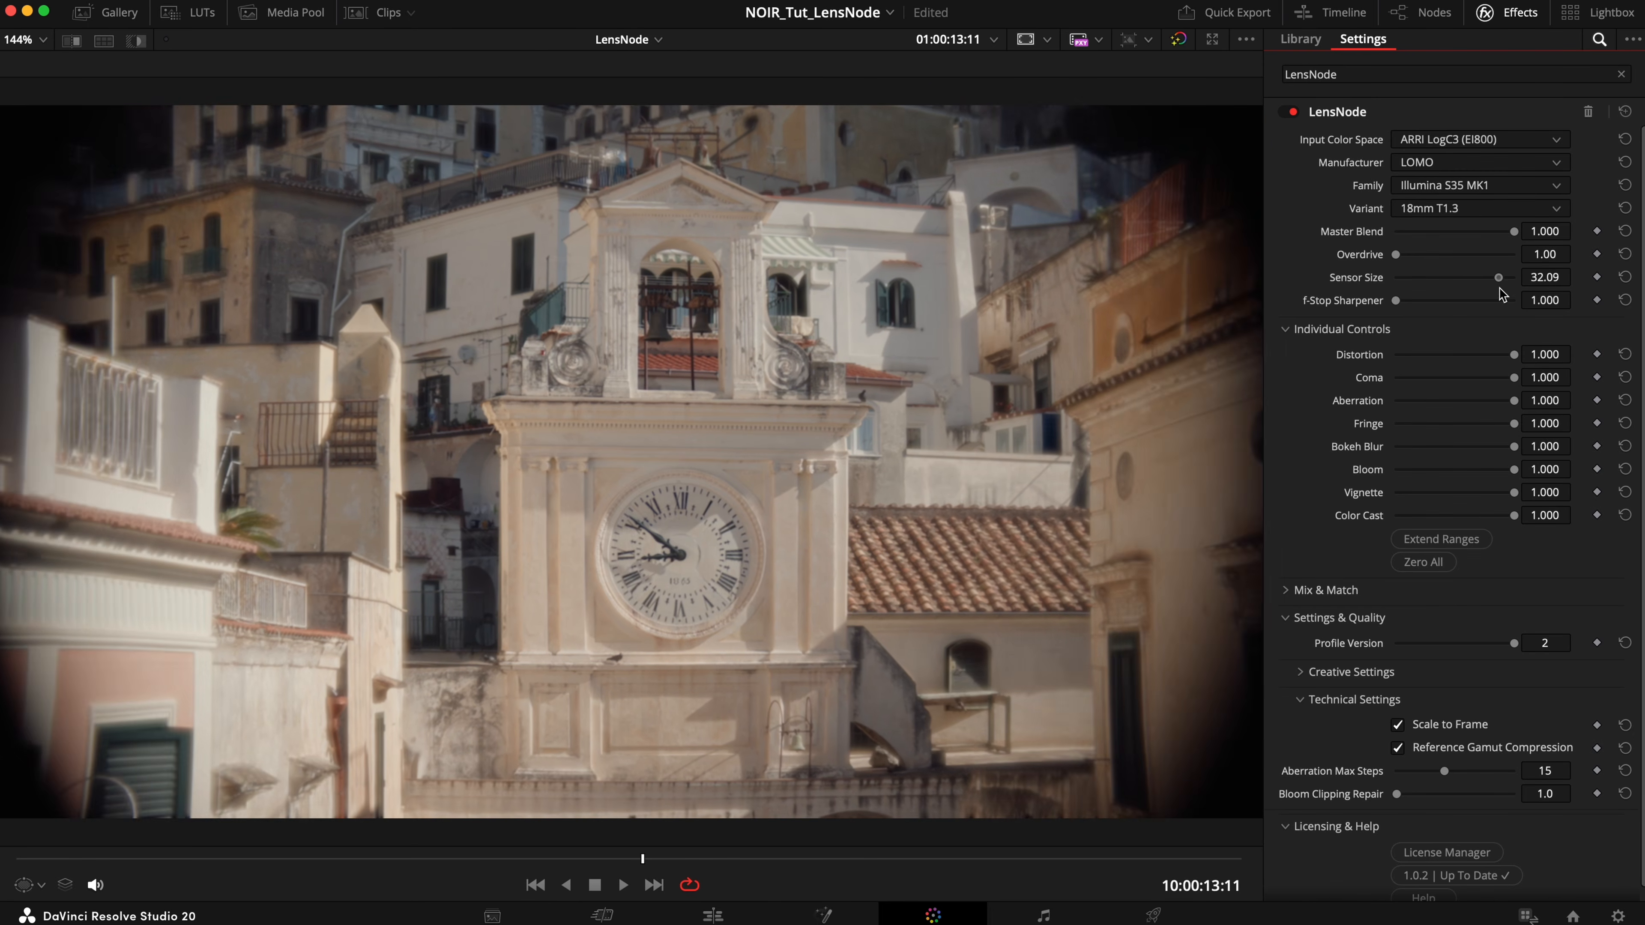
drag(1518, 295, 1490, 289)
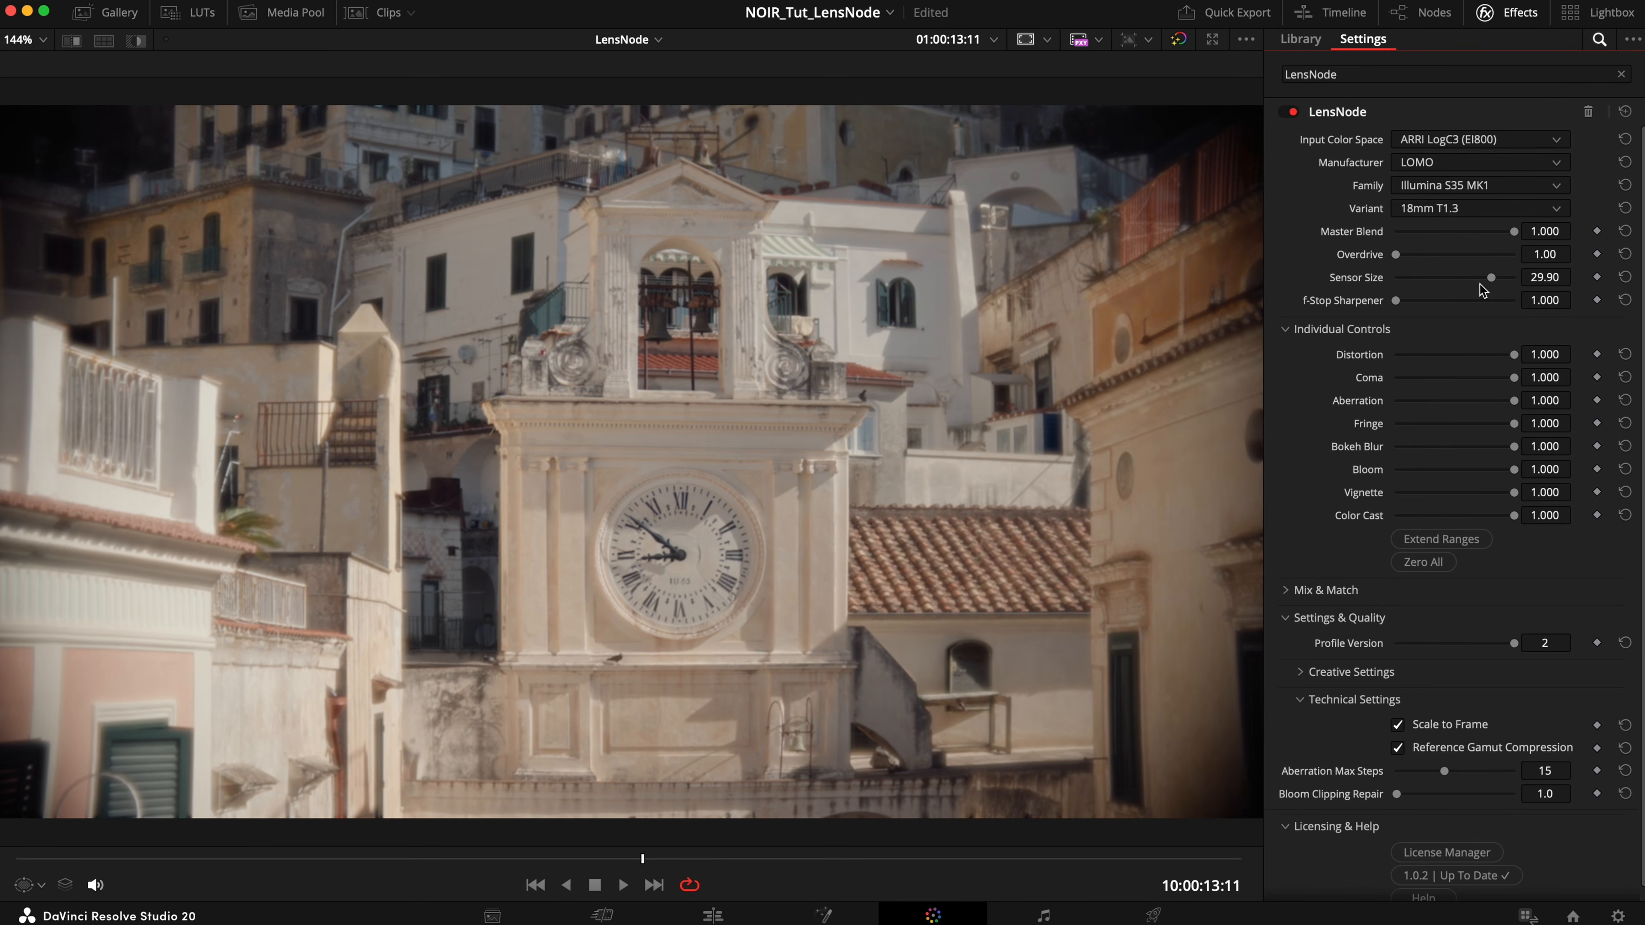
double_click(1373, 282)
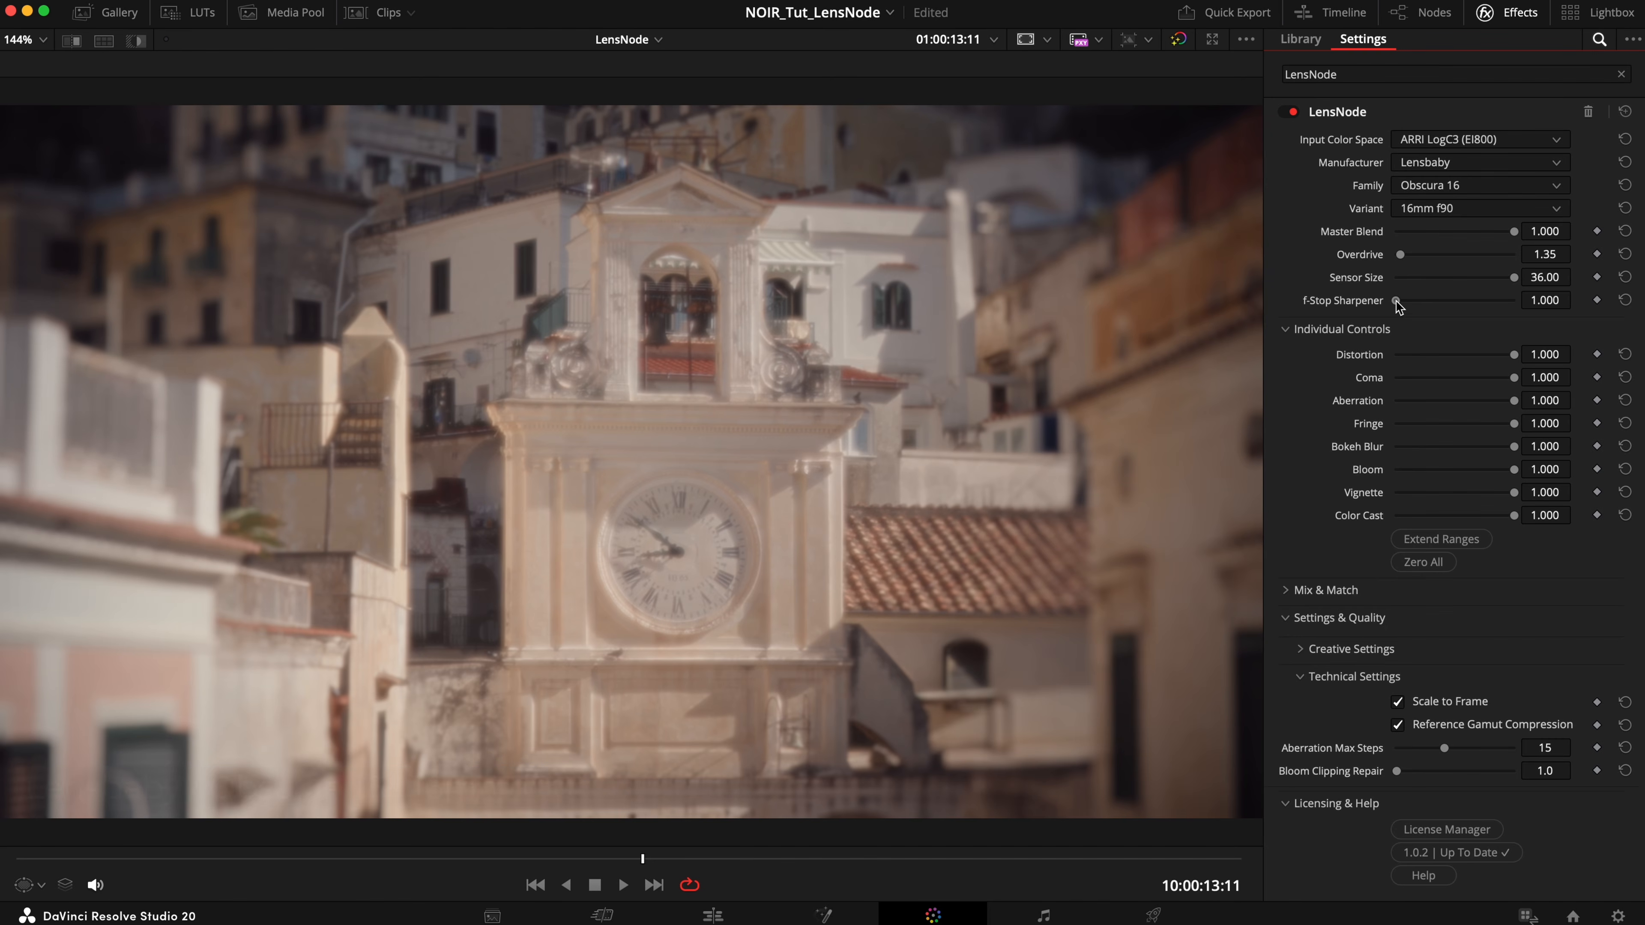
Try an f-Stop Sharpener value of 4.473 on the Lensbaby Obscura 16 profile and return the setting to its minimum.
drag(1398, 303, 1454, 310)
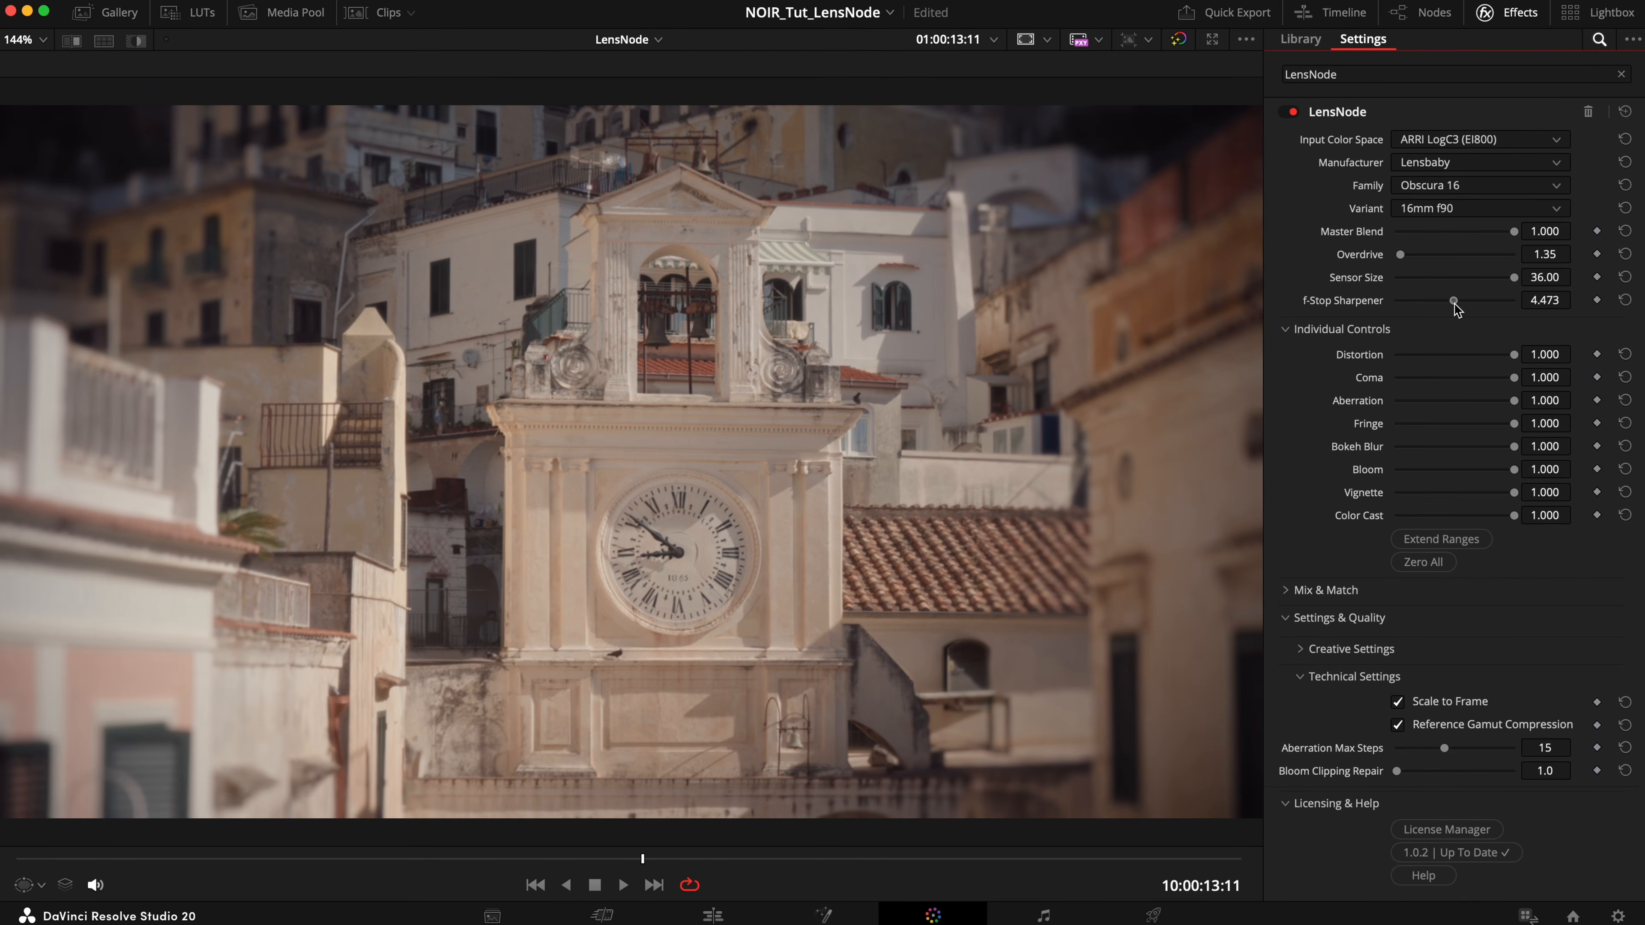
drag(1454, 301, 1354, 314)
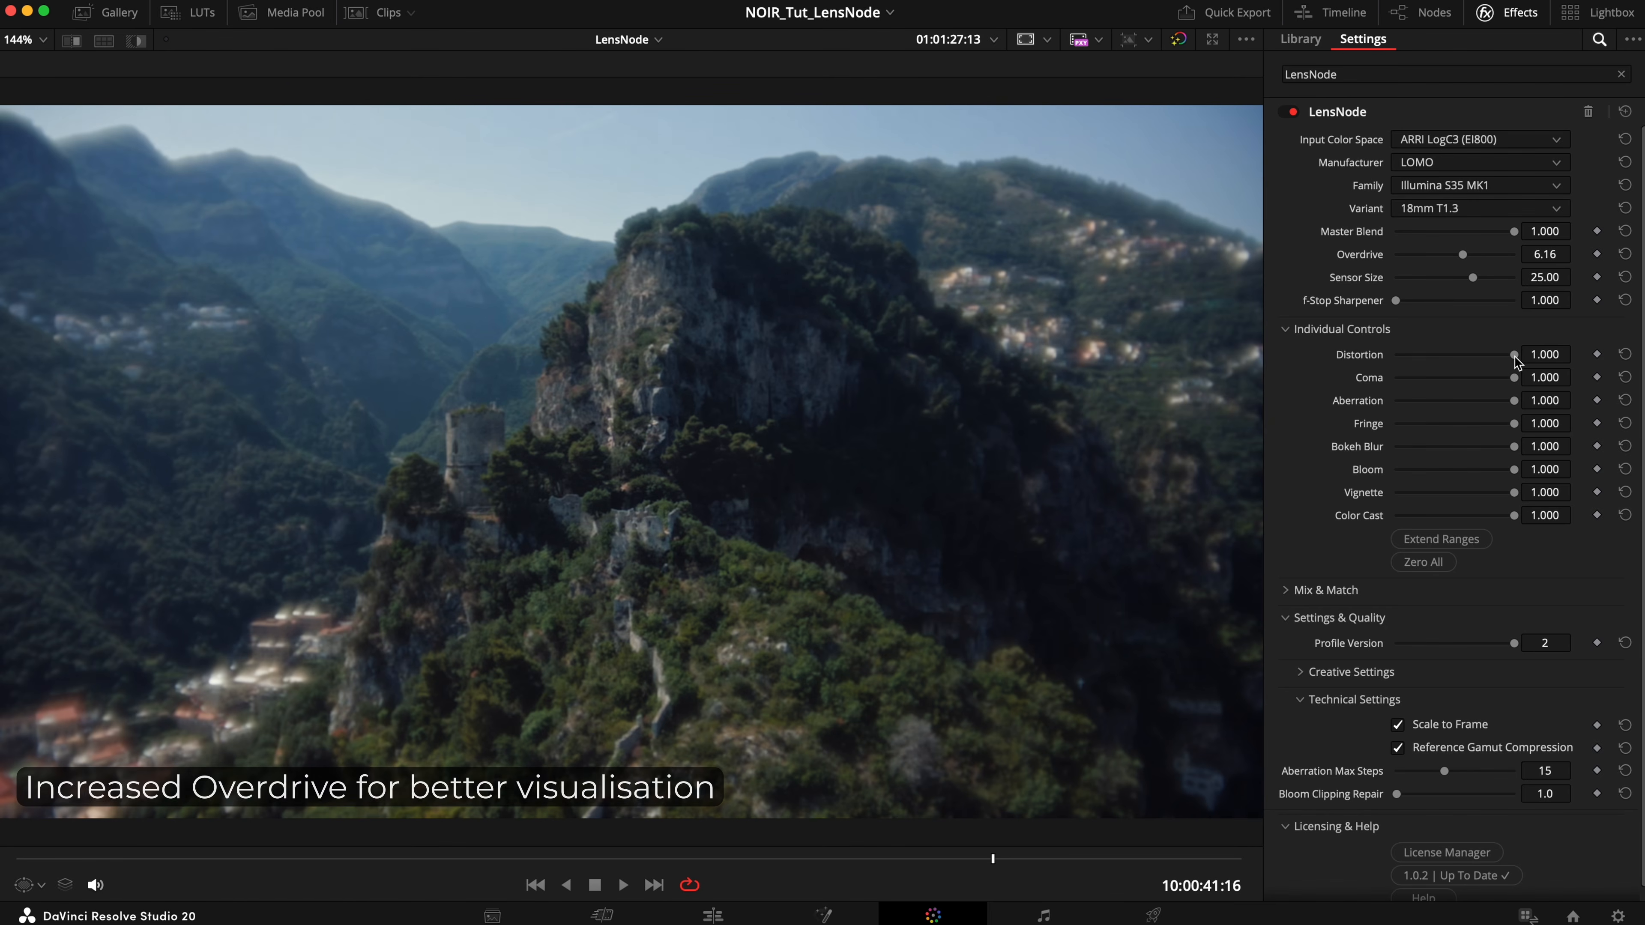
Vary the Distortion amount on the LOMO profile, return it to 1.000 and enable Scale to Frame.
drag(1523, 358, 1590, 366)
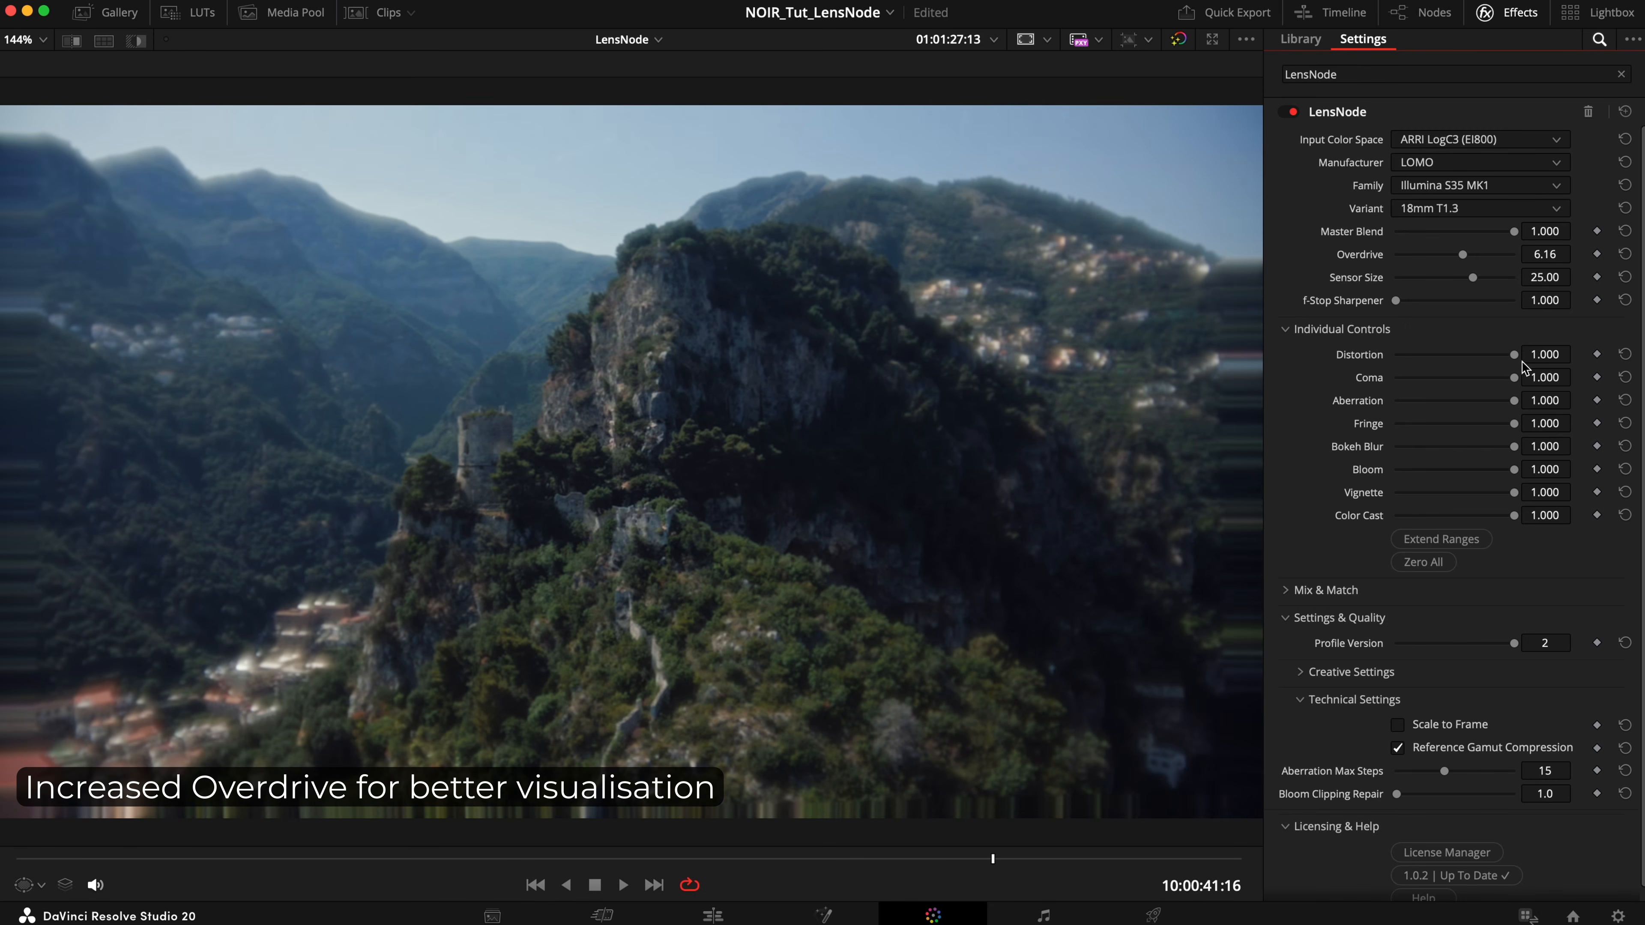
drag(1513, 355, 1559, 355)
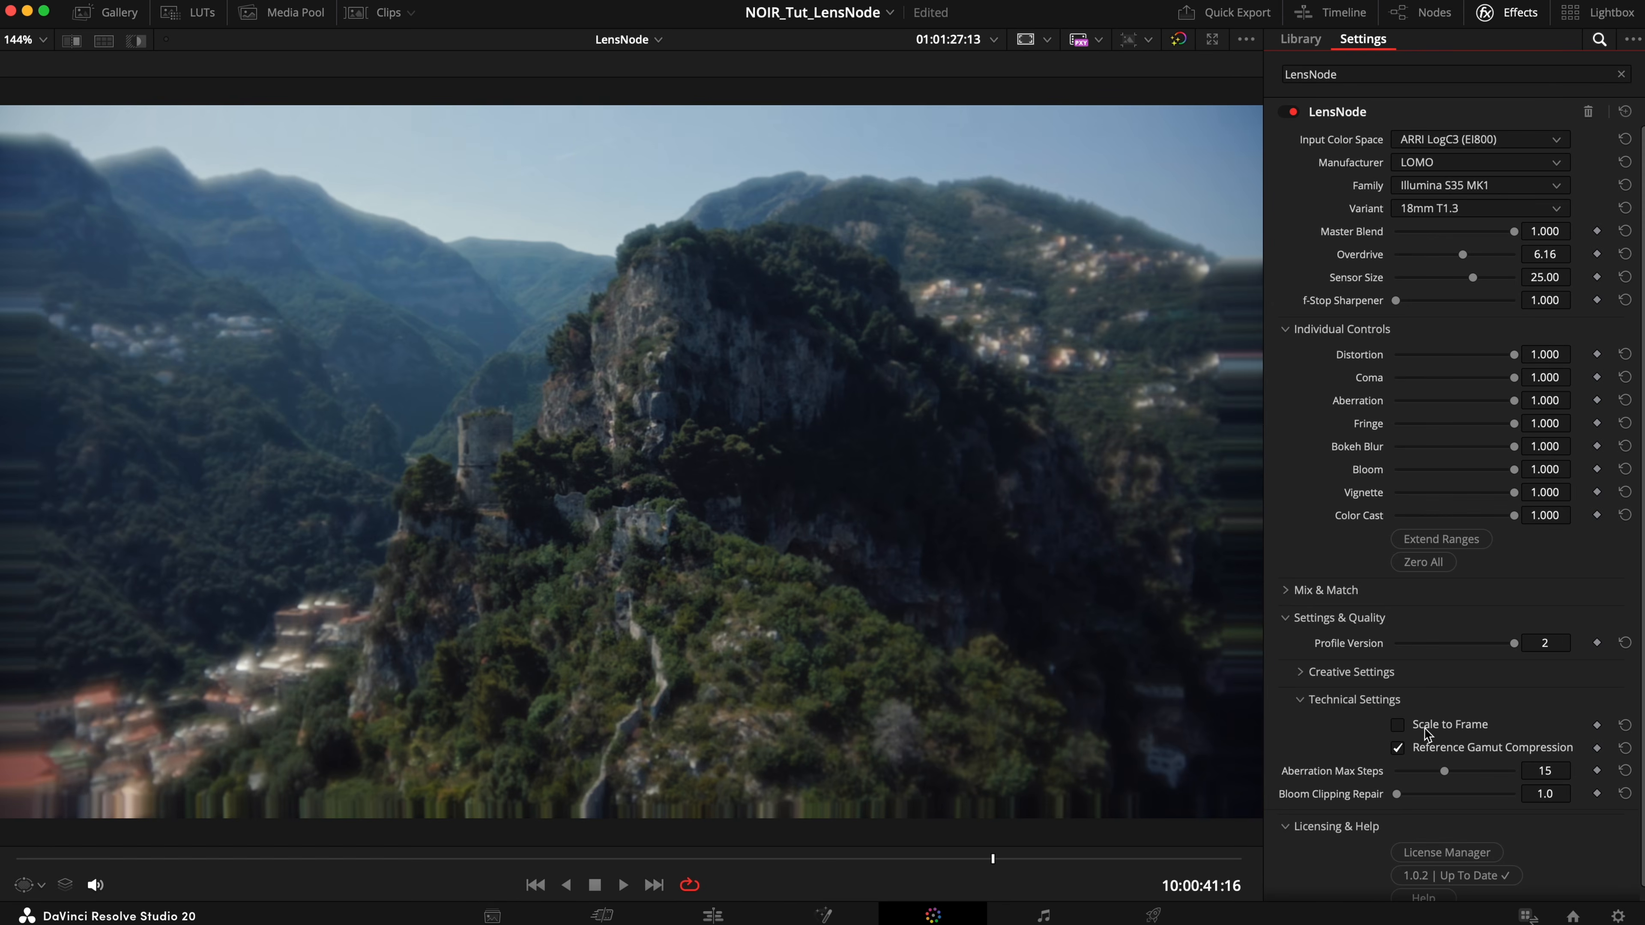
click(1427, 734)
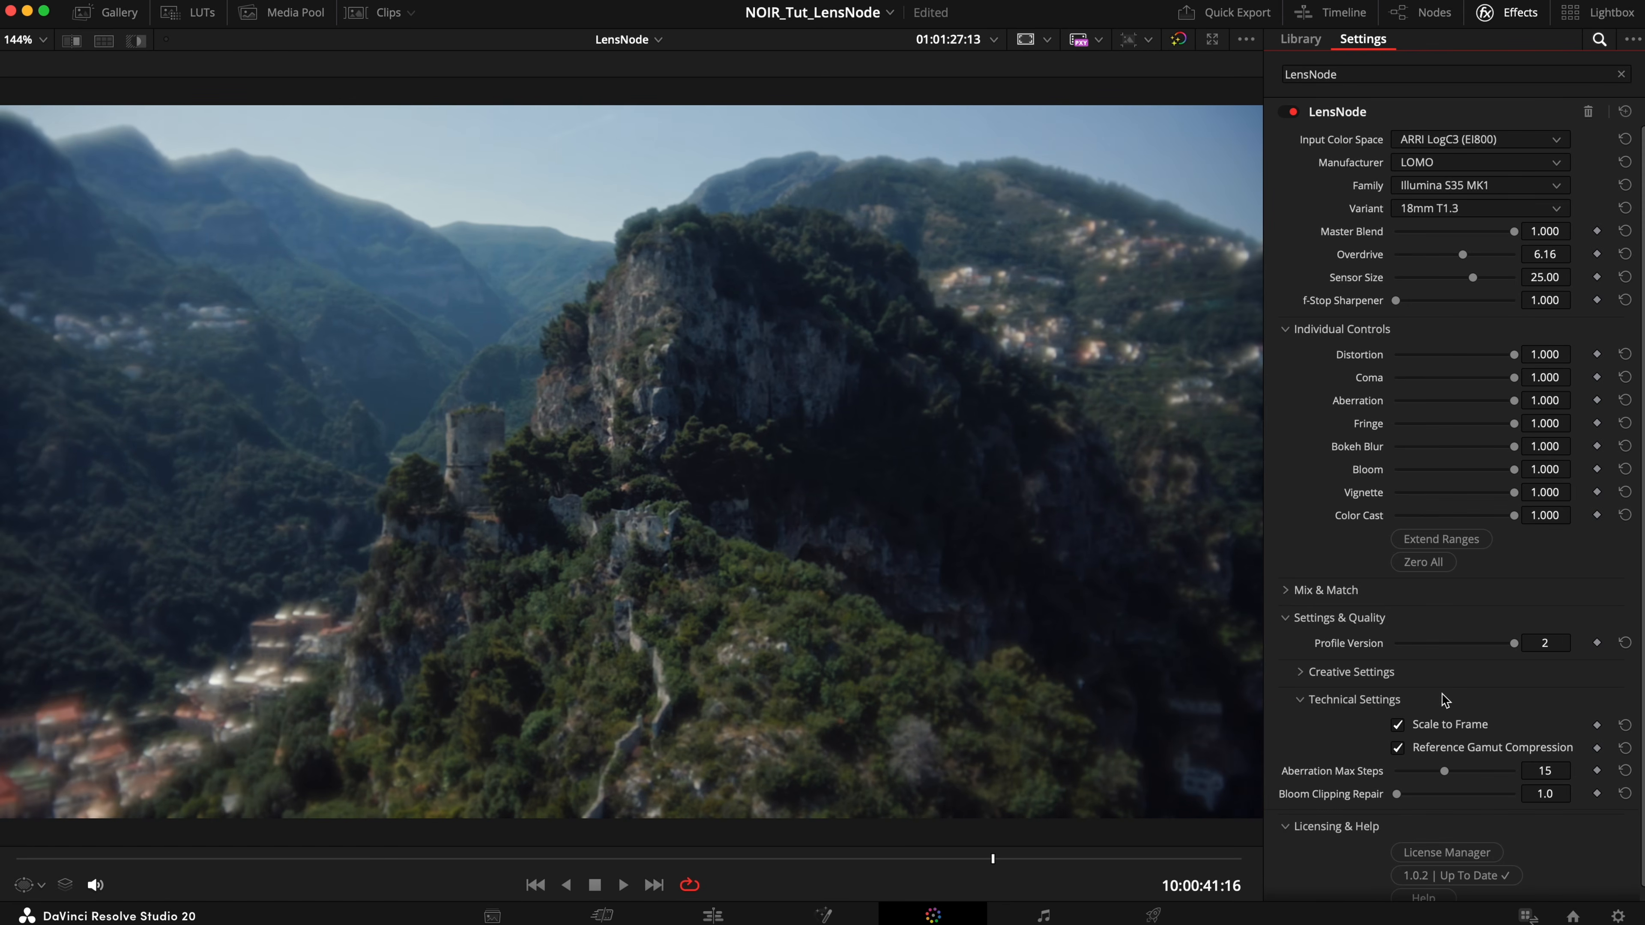
Vary the Coma amount while examining the bright hillside buildings, and return it to 1.000.
mouse_move(1514, 376)
mouse_down()
mouse_move(1363, 387)
mouse_move(1571, 389)
mouse_up()
scroll(152, 747, up, 5)
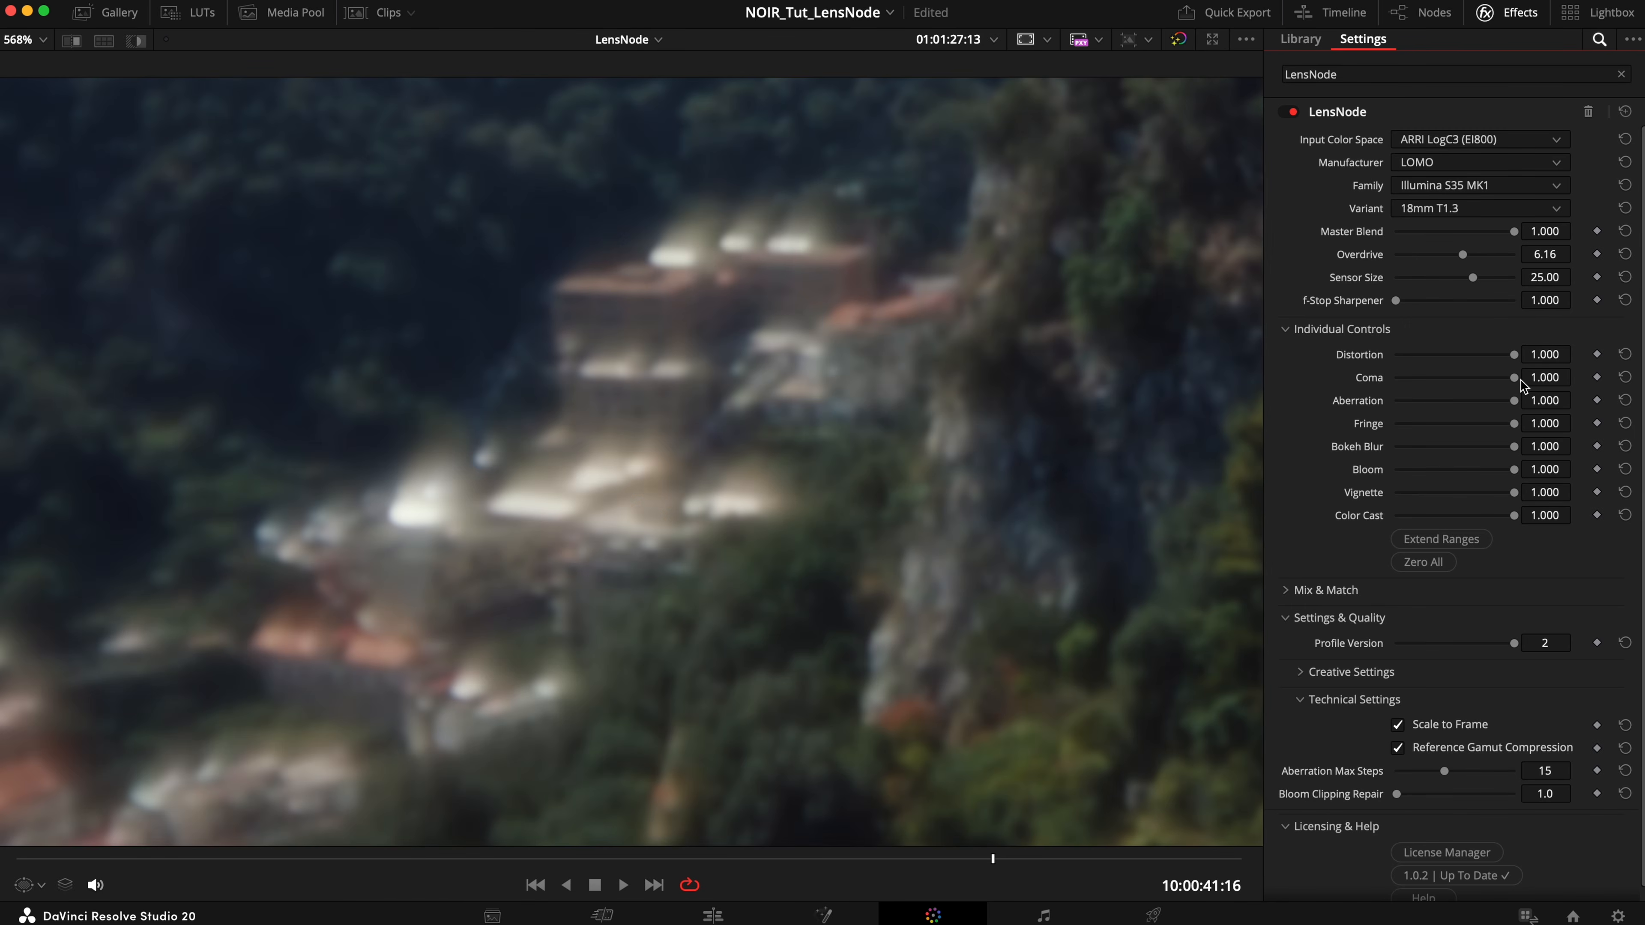
mouse_move(1517, 379)
mouse_down()
mouse_move(1385, 389)
mouse_move(1557, 364)
mouse_move(1432, 378)
mouse_move(1513, 377)
mouse_up()
key(shift+z)
scroll(1227, 246, up, 4)
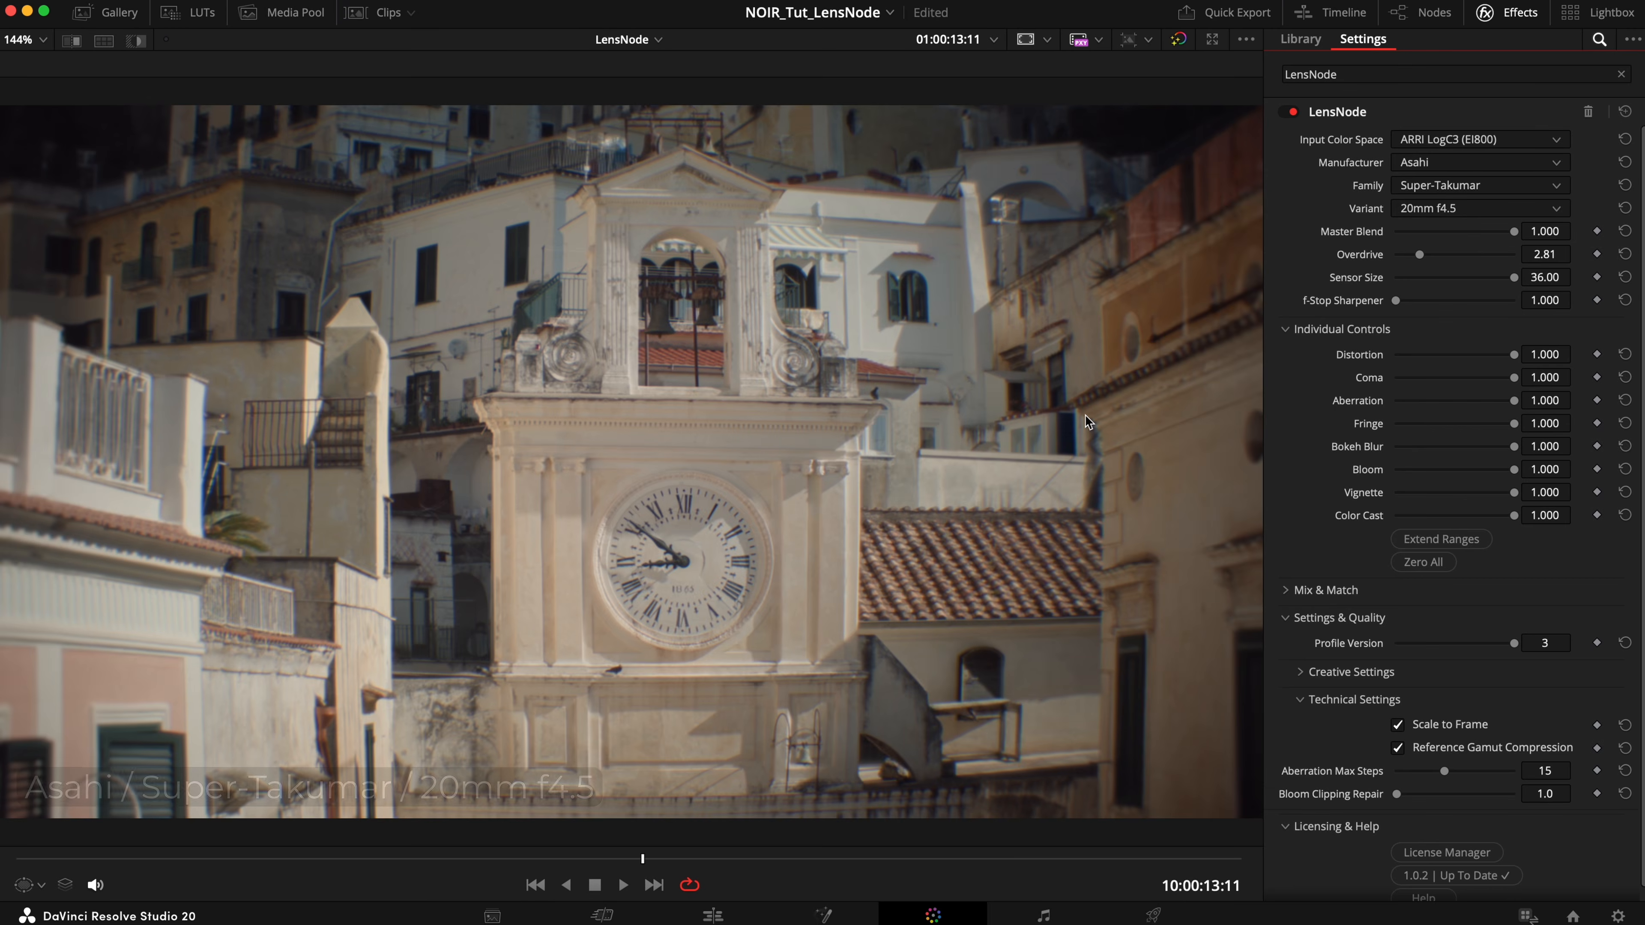
Vary the Aberration amount on the Asahi Super-Takumar profile while examining building edges closely, and return it to 1.000.
scroll(1084, 418, up, 5)
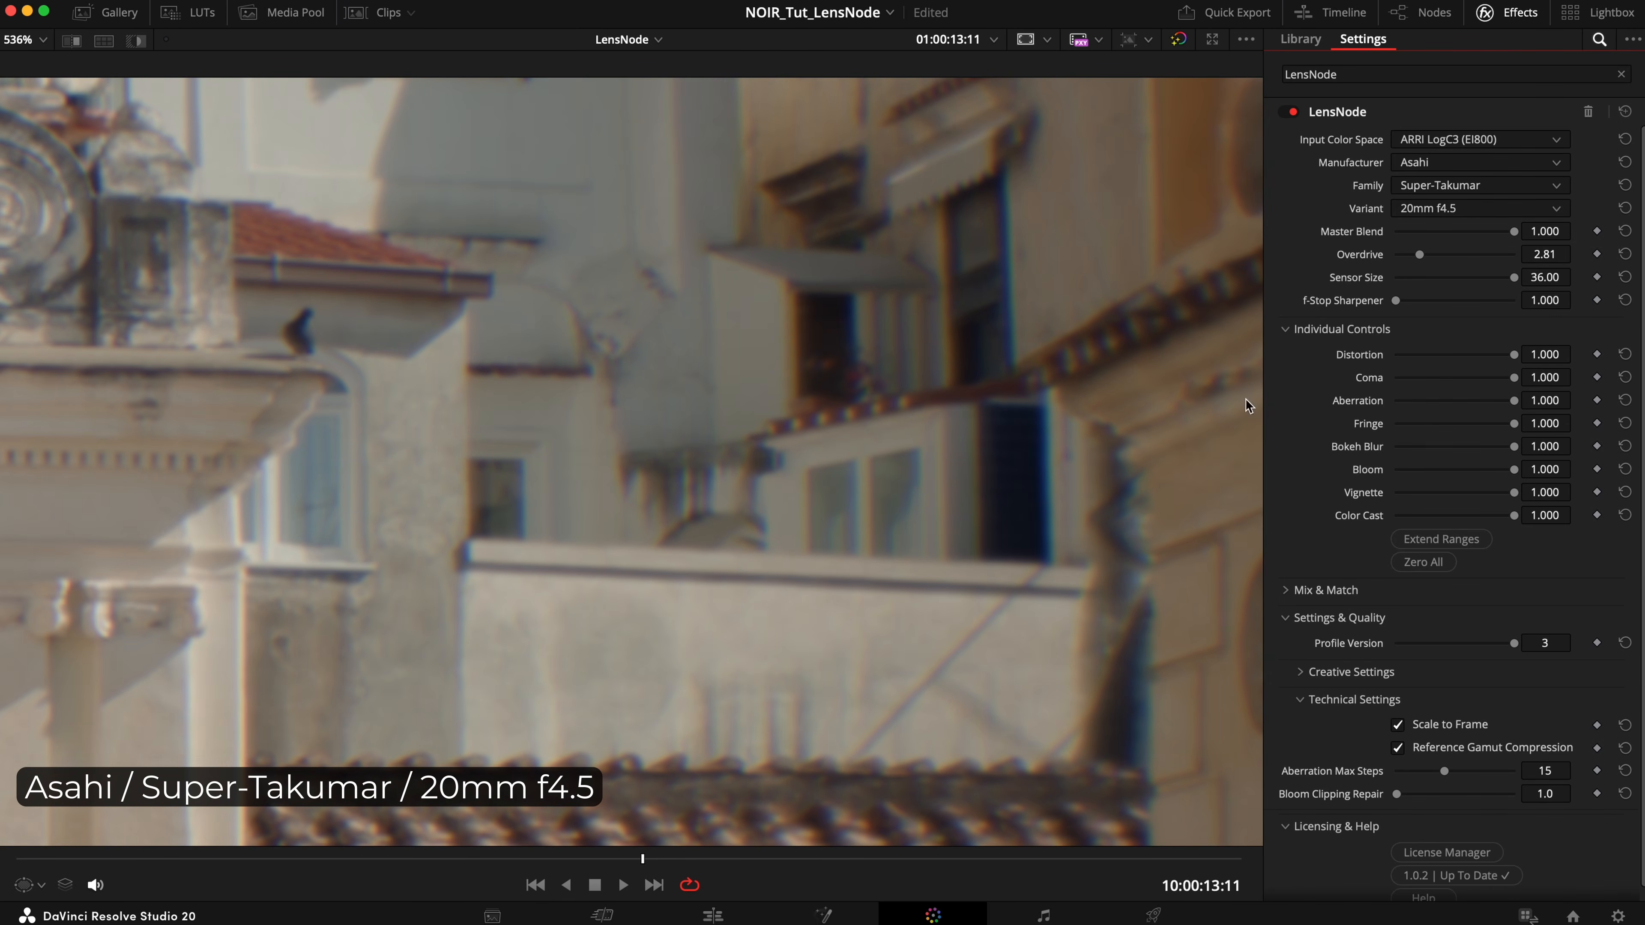
mouse_move(1514, 403)
mouse_down()
mouse_move(1409, 399)
mouse_move(1528, 392)
mouse_up()
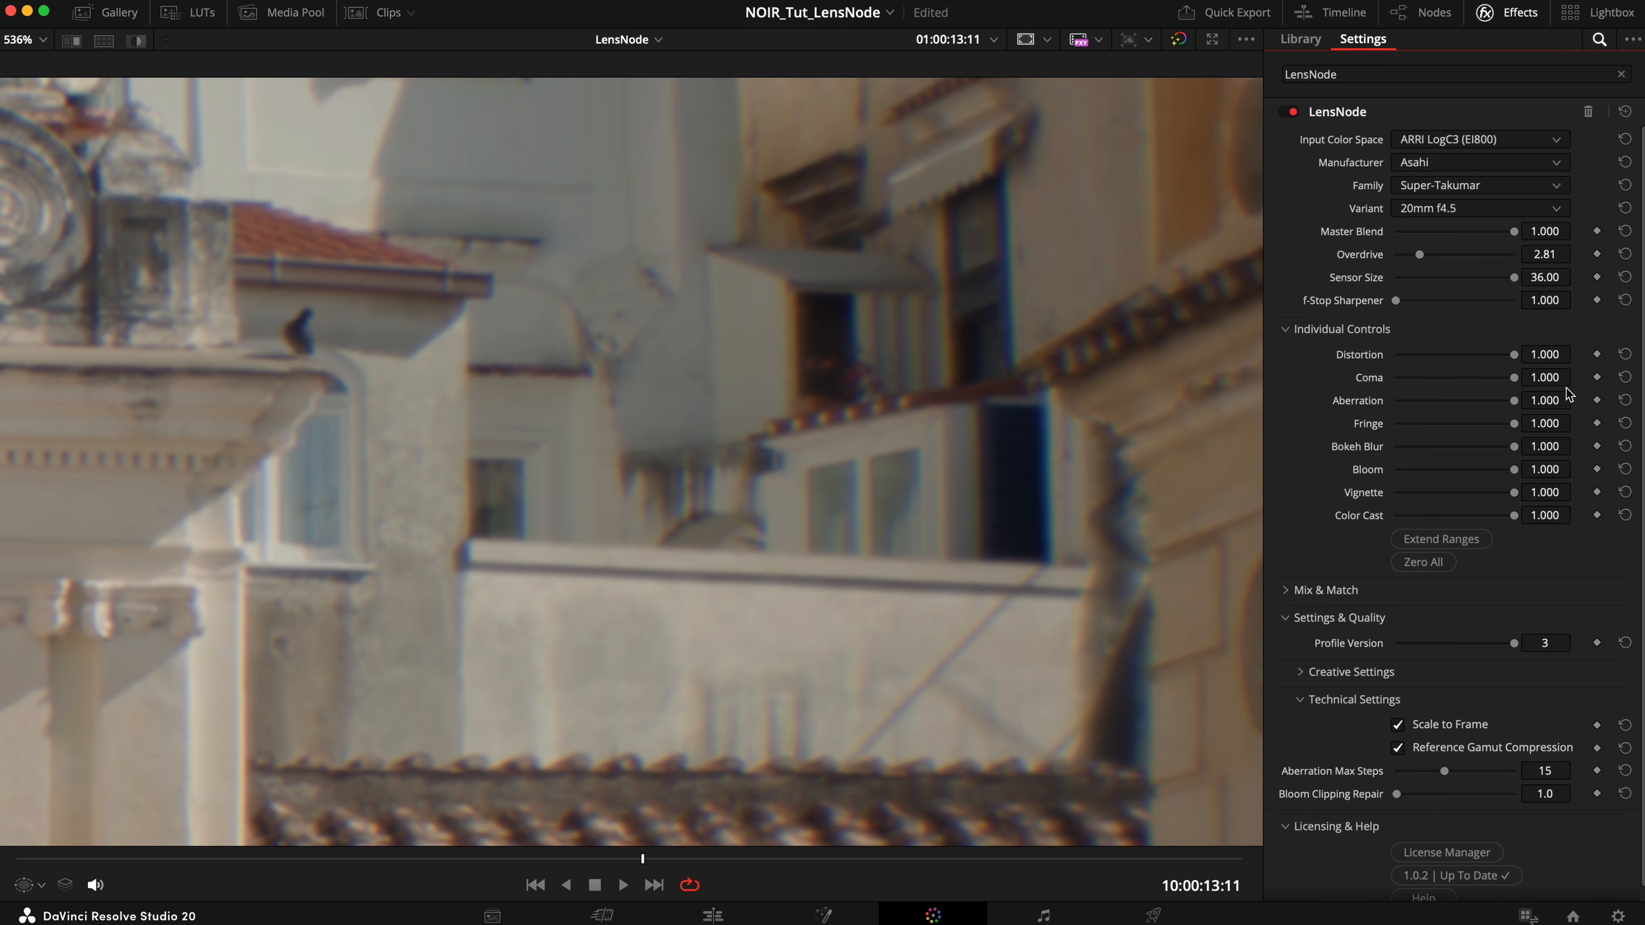
key(shift+z)
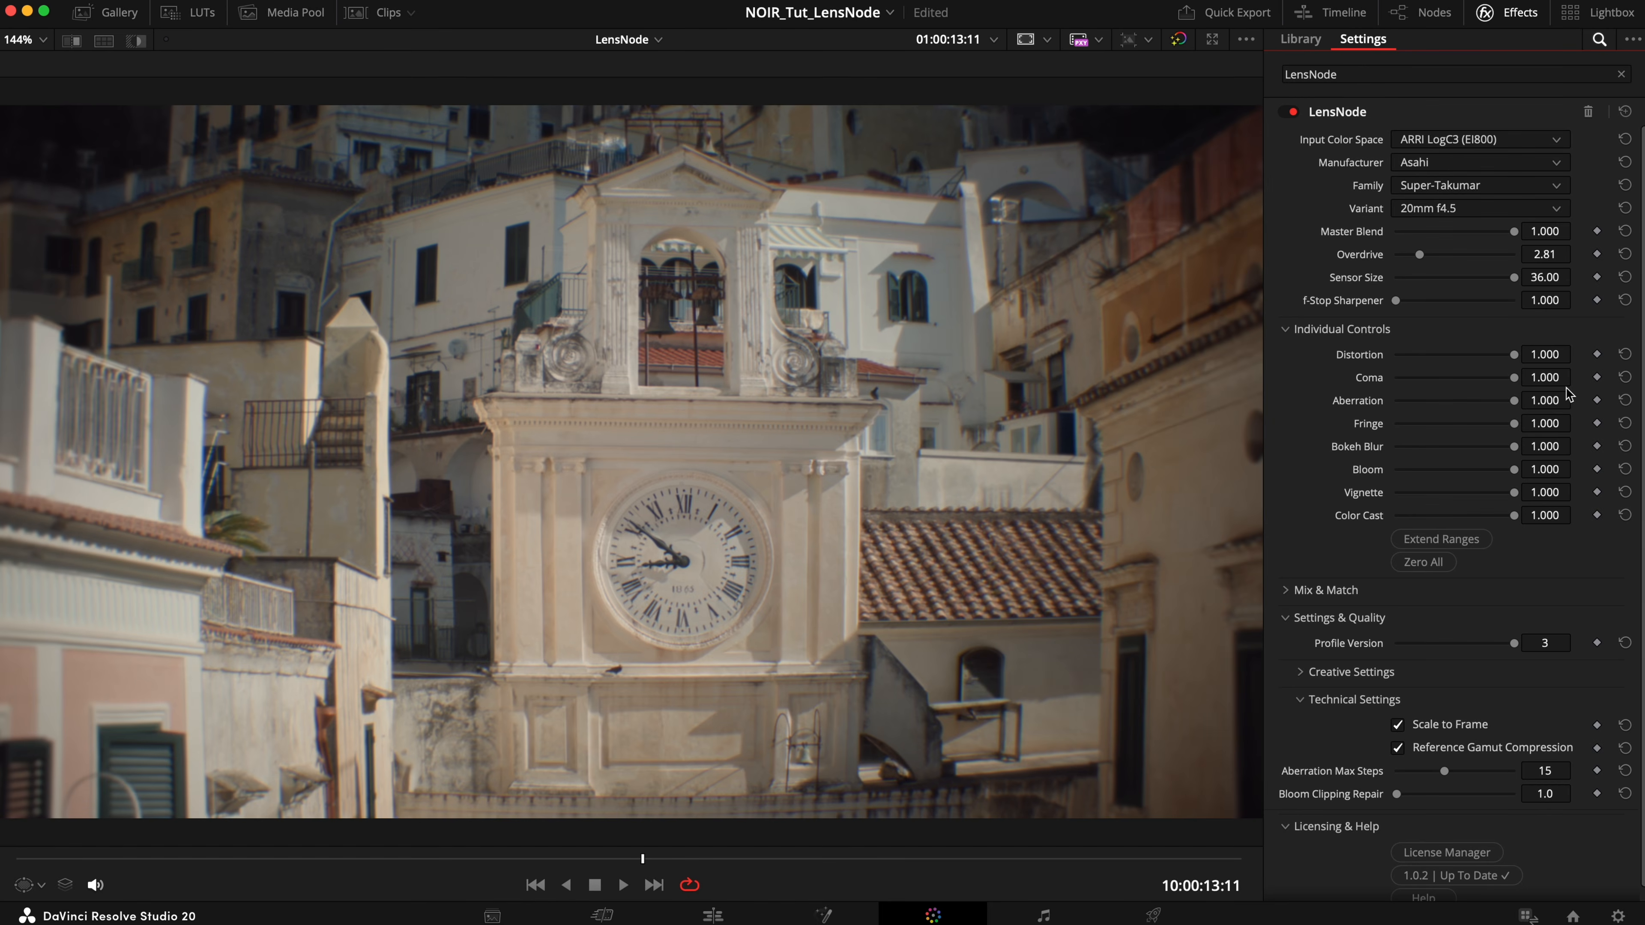
drag(1515, 398, 1608, 408)
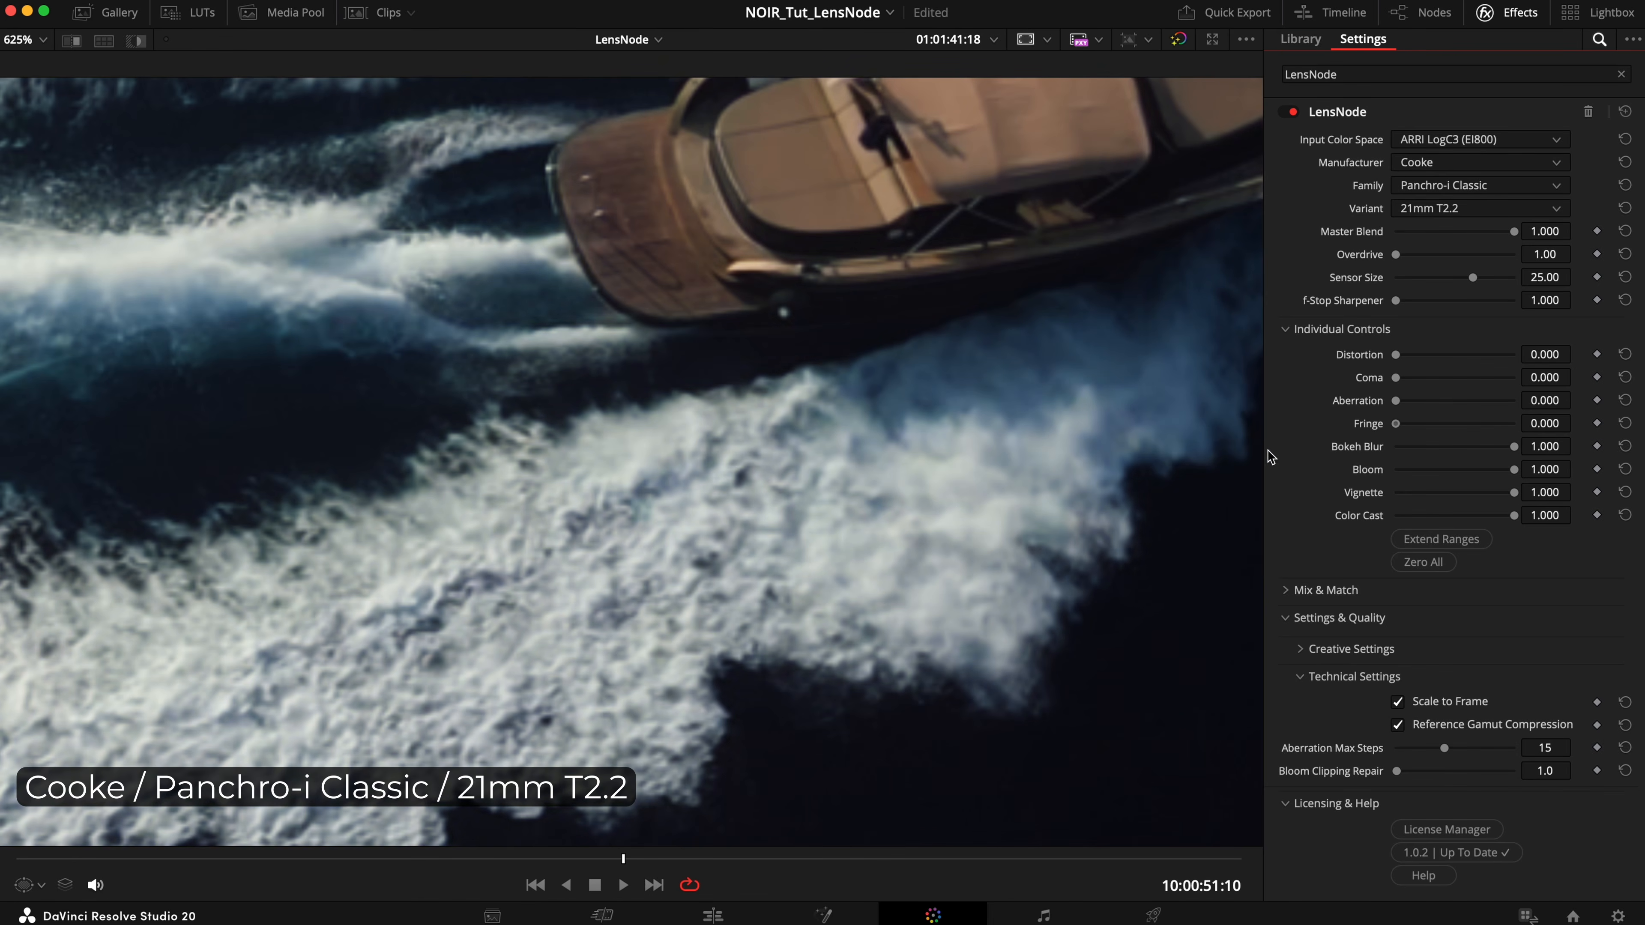
Raise Fringe to 1.000 on the Cooke Panchro-i Classic profile and vary it while inspecting the water highlights.
key(shift+z)
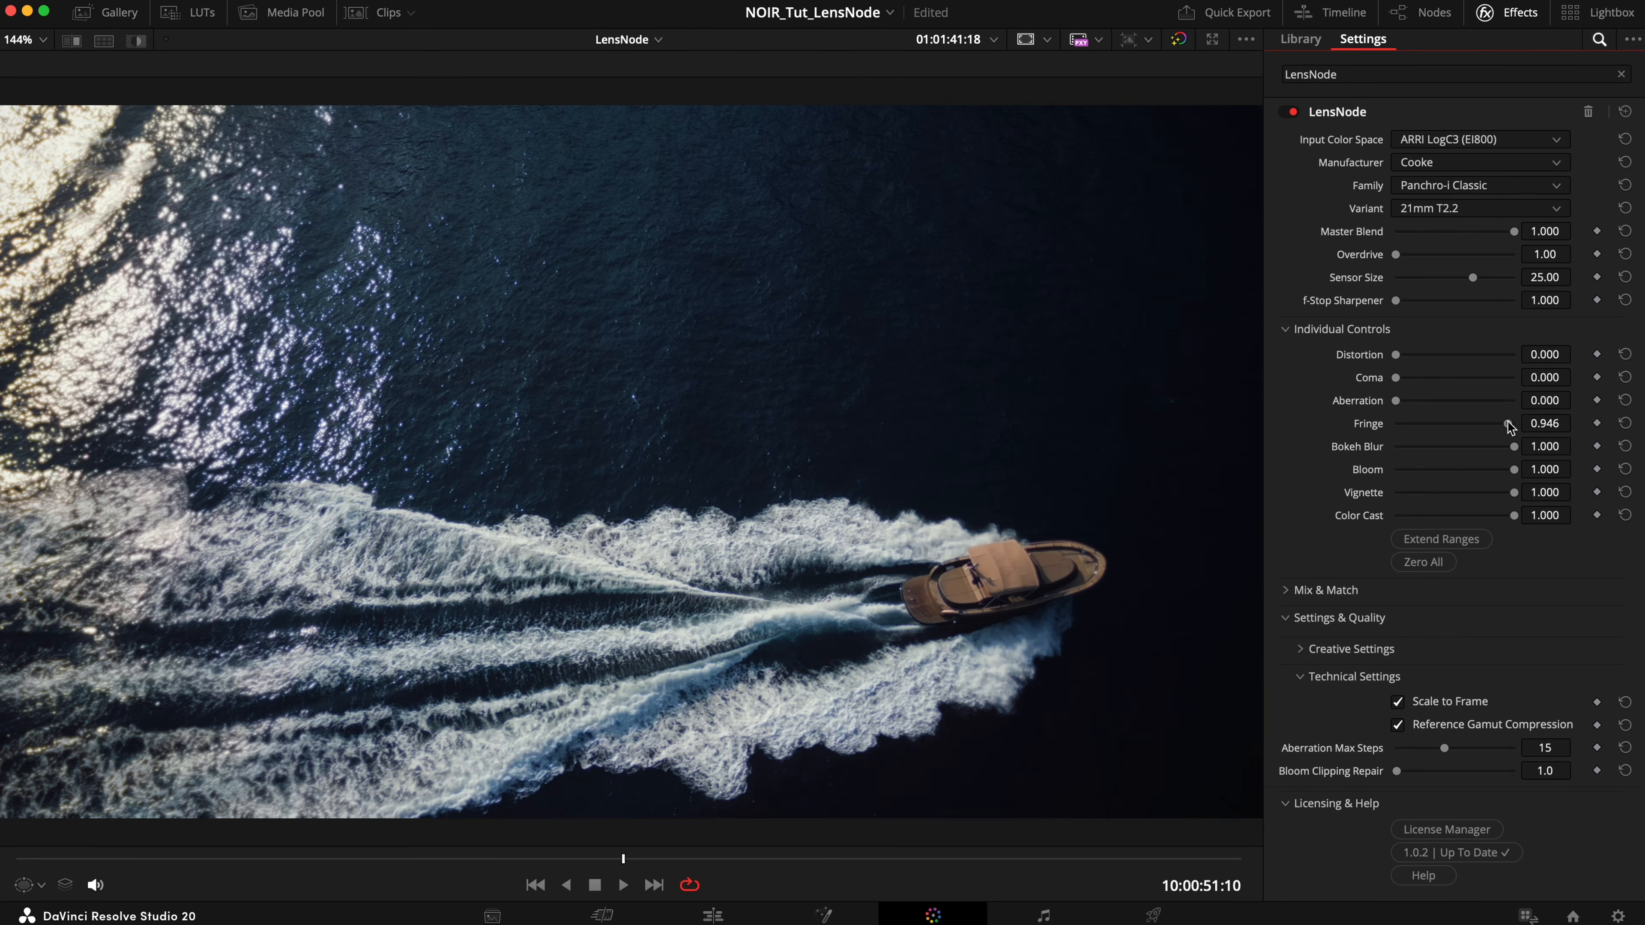
click(1625, 424)
click(1625, 423)
scroll(53, 241, up, 5)
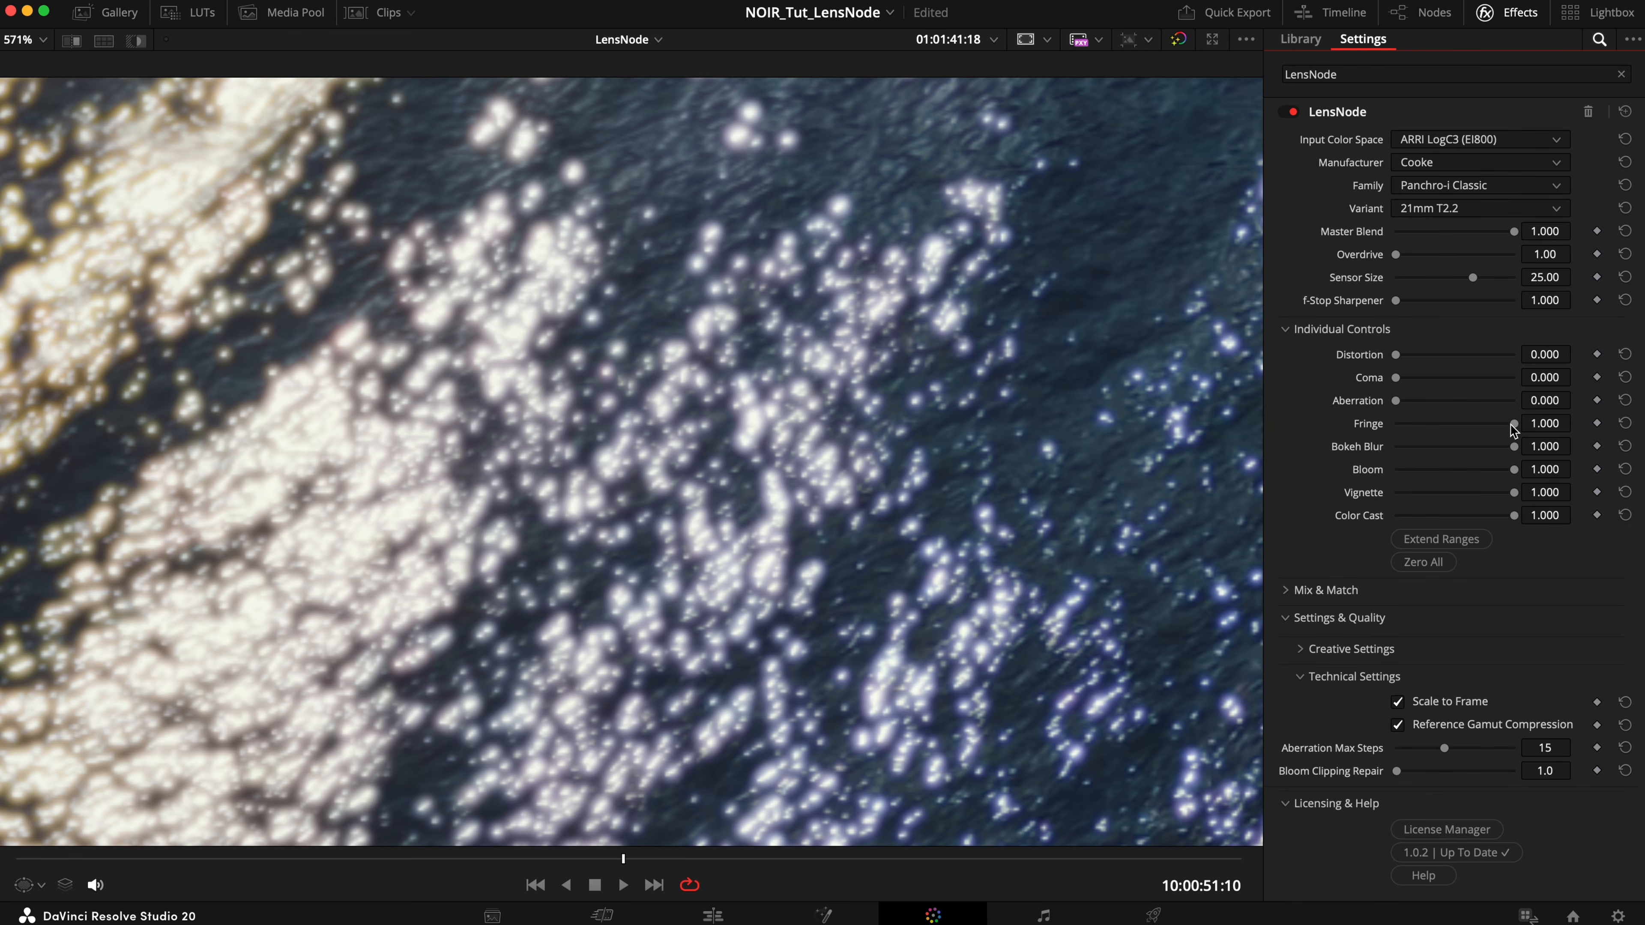
mouse_move(1512, 425)
mouse_down()
mouse_move(1395, 424)
mouse_move(1548, 429)
mouse_move(1365, 435)
mouse_move(1544, 424)
mouse_up()
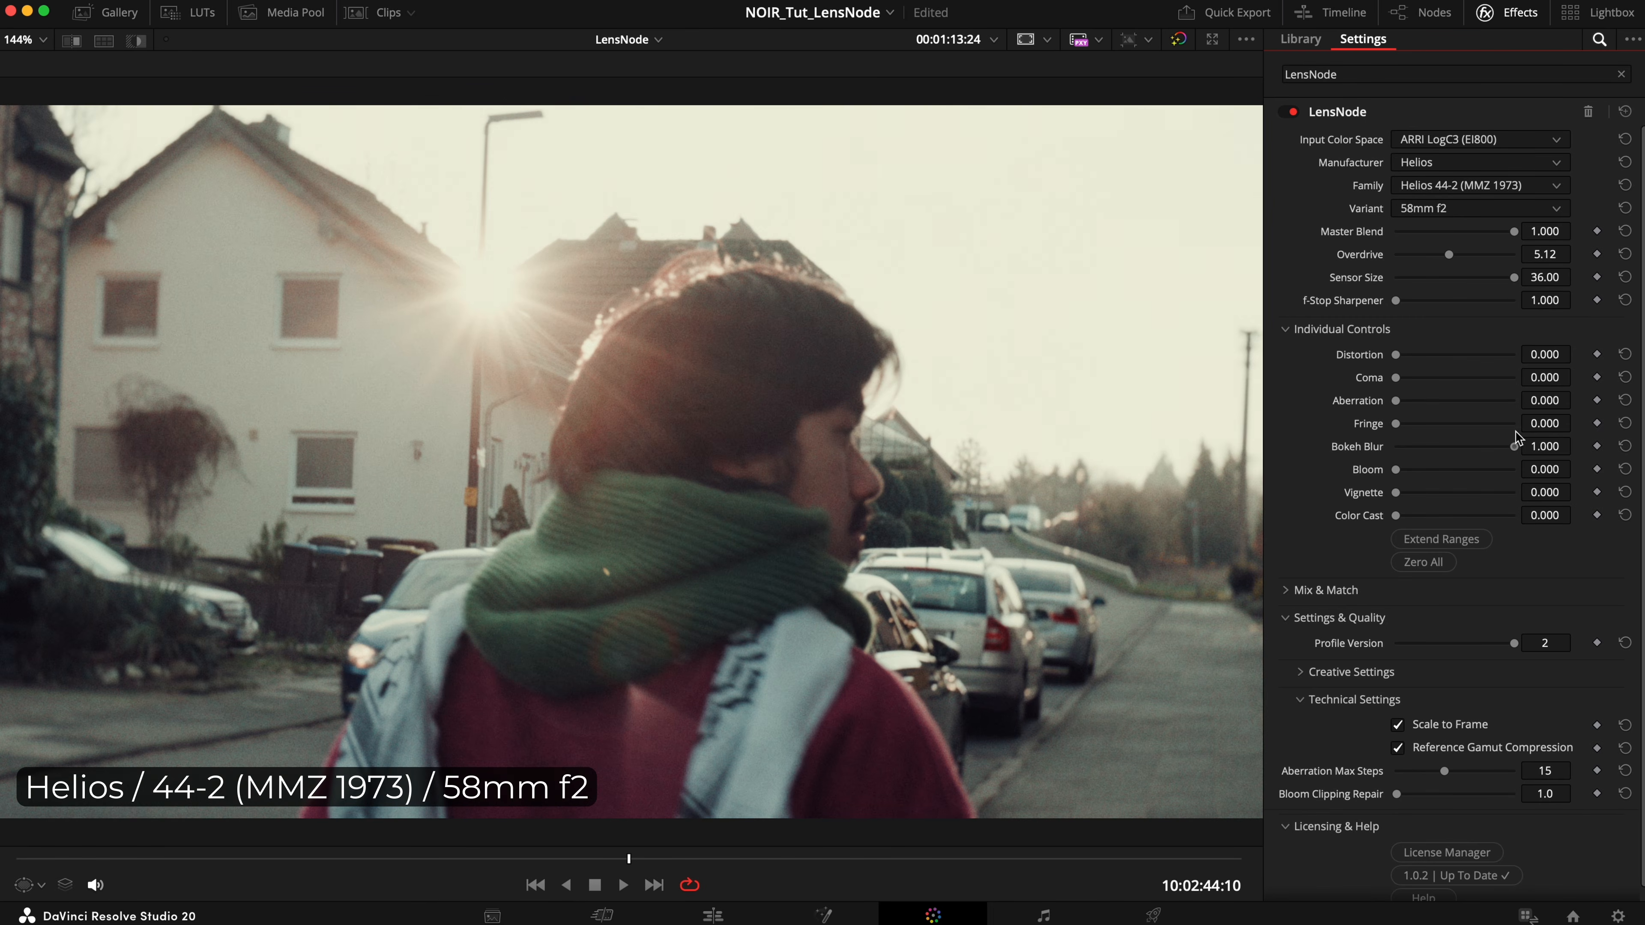
Vary Bokeh Blur on the Helios 44-2 profile while examining the background cars, and return it to 1.000.
drag(1516, 440, 1618, 422)
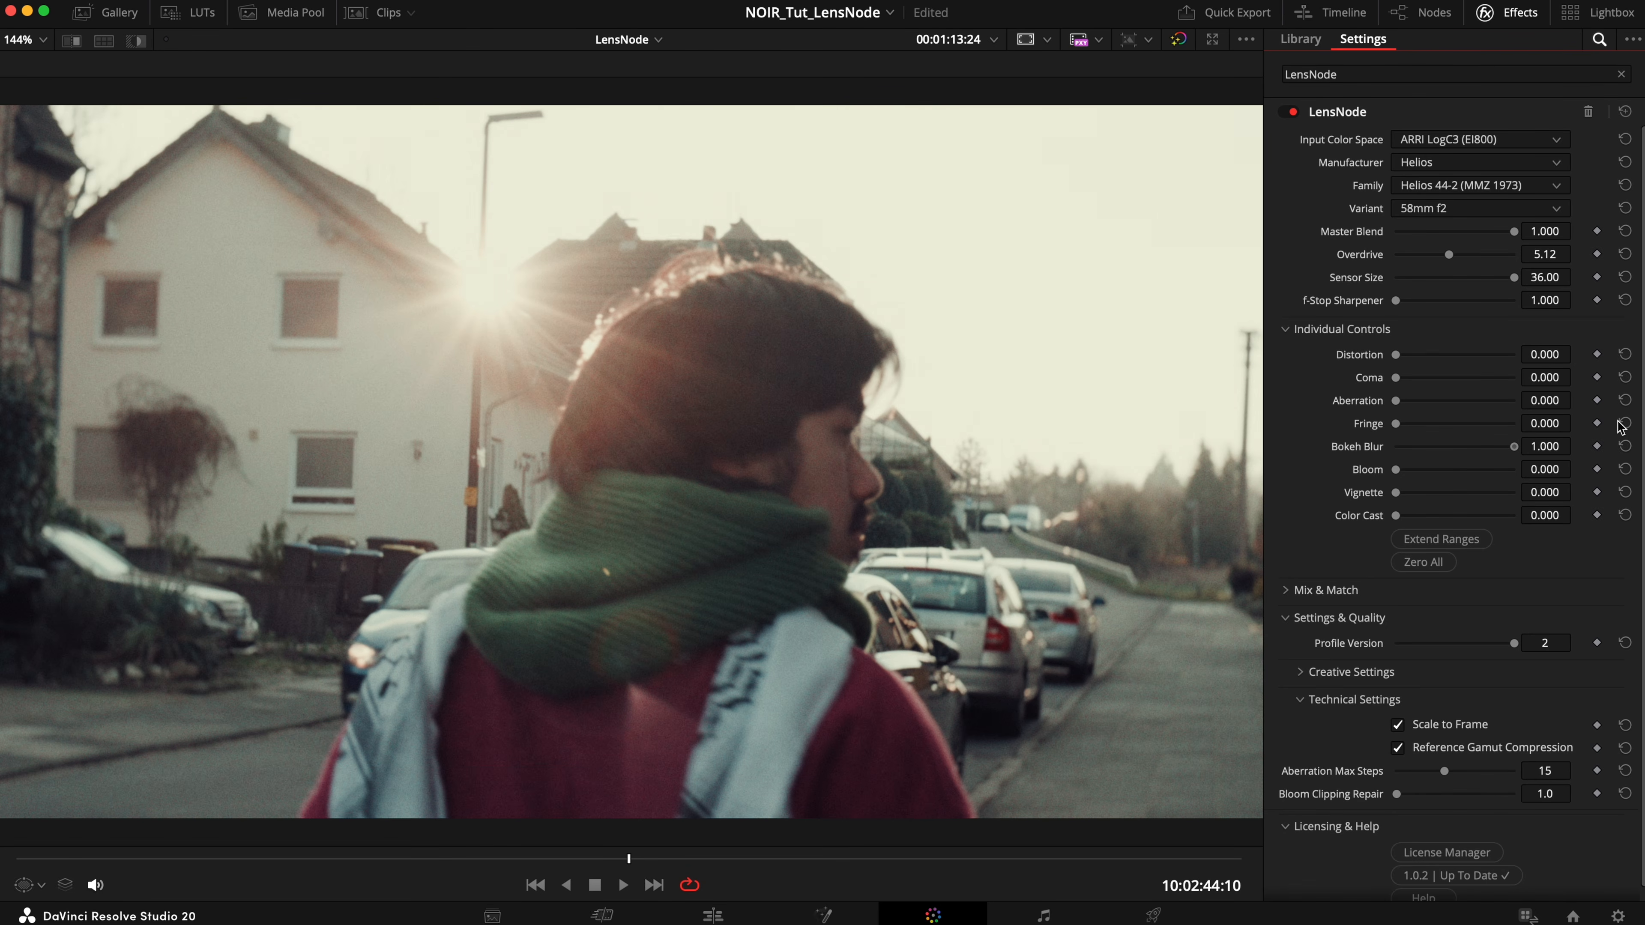
scroll(1089, 607, up, 6)
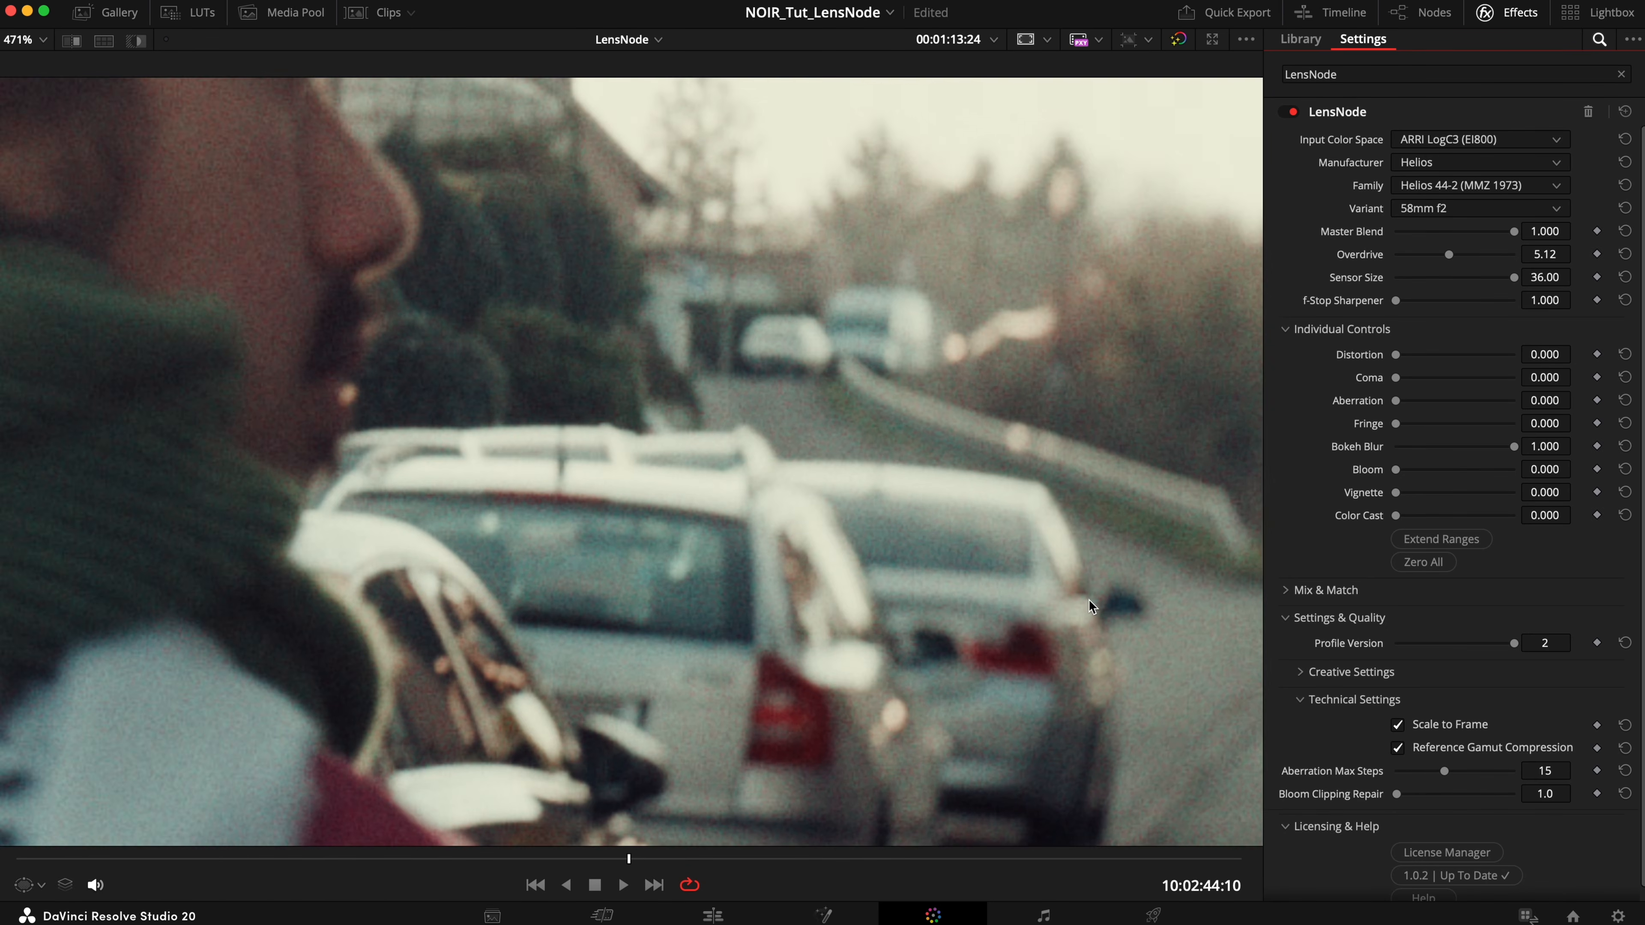
drag(1513, 446, 1568, 428)
key(shift+z)
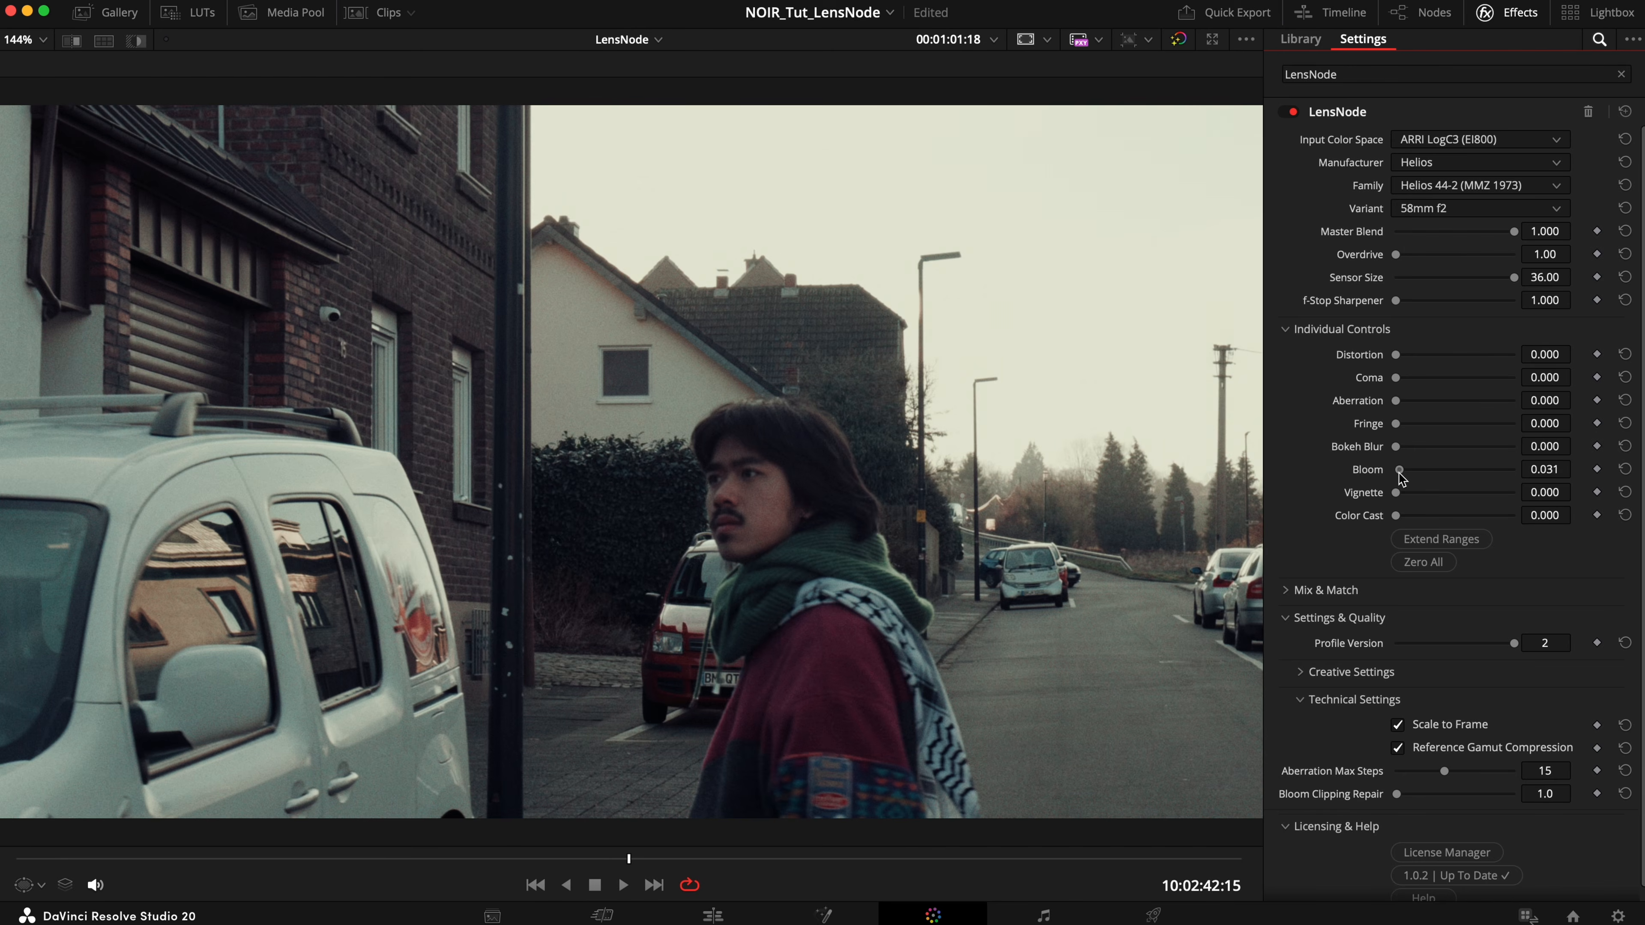
Raise Bloom to 1.000 on the Helios 44-2 profile and vary it to judge the highlight glow.
drag(1398, 471, 1574, 464)
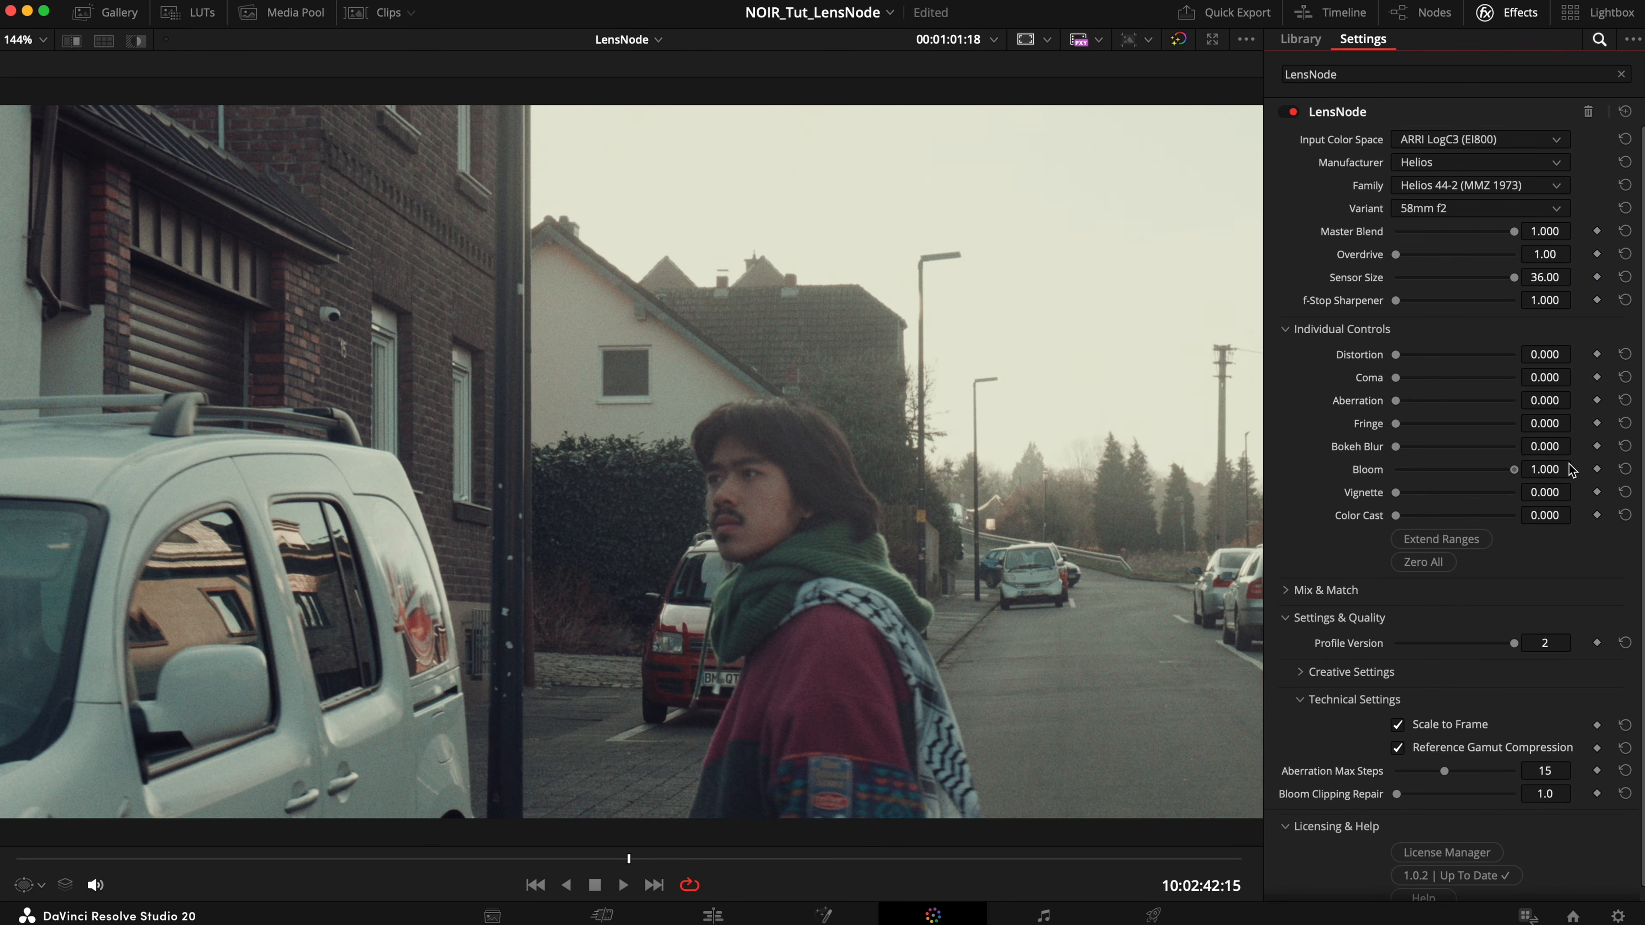
mouse_move(1572, 472)
mouse_down()
mouse_move(1390, 477)
mouse_move(1574, 472)
mouse_move(1392, 494)
mouse_move(1554, 472)
mouse_move(1392, 491)
mouse_move(1540, 470)
mouse_up()
Add the Glow effect to node 08 for comparison, lowering Shine Threshold and setting Spread to 2.000 and Composite Type to Screen.
drag(1356, 151, 1096, 274)
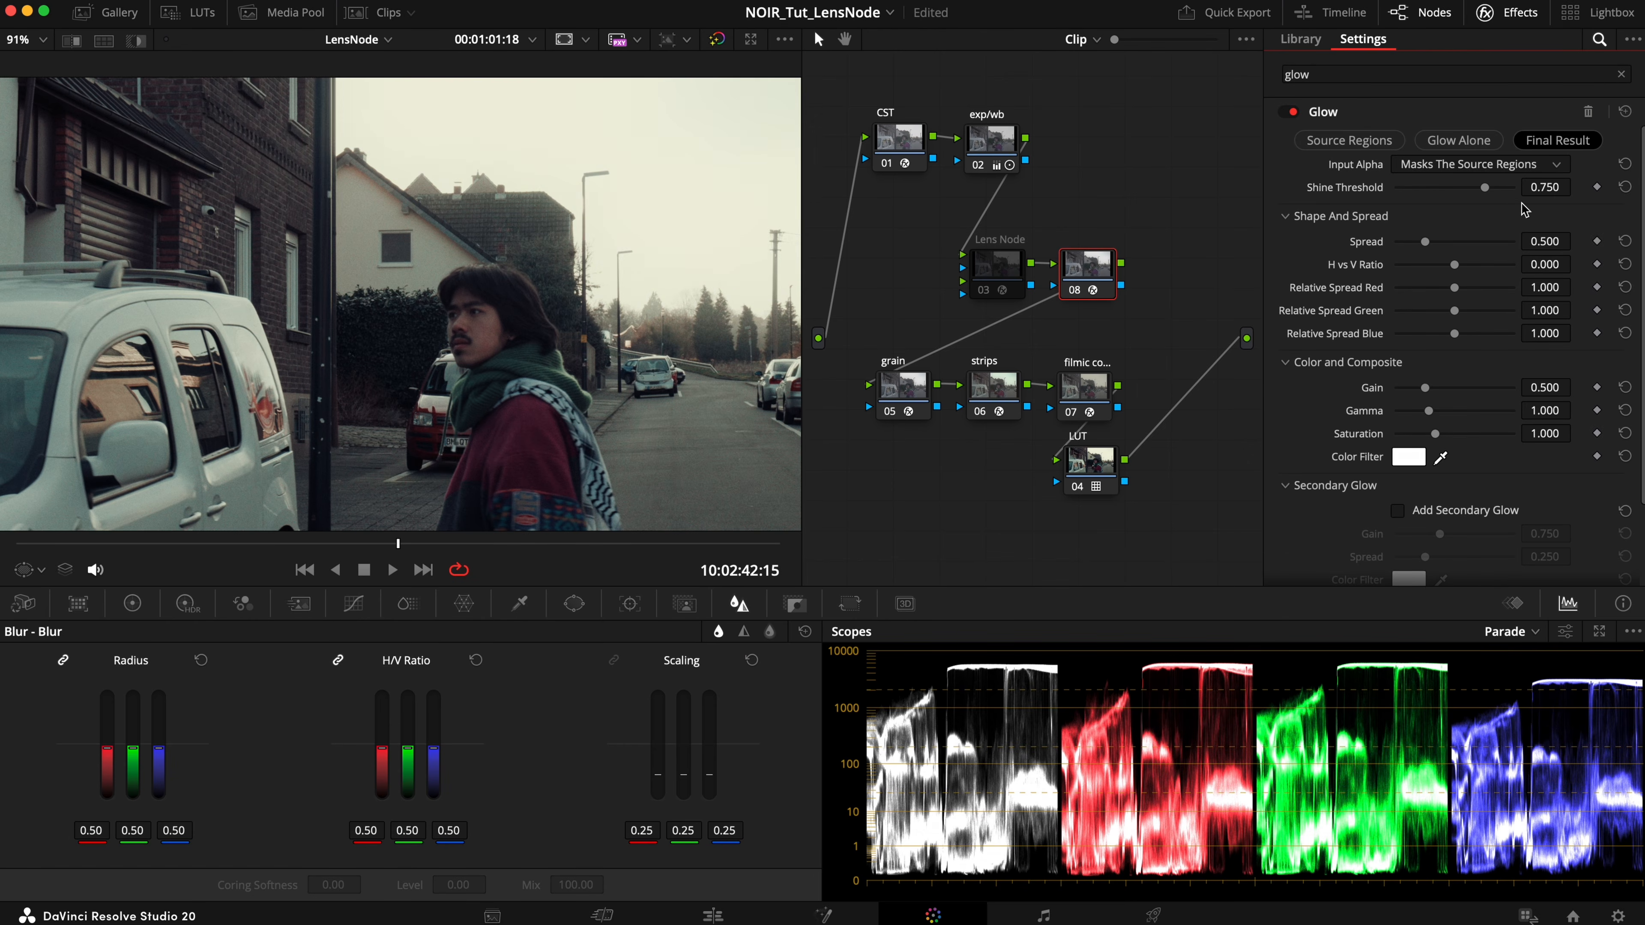
drag(1484, 187, 1555, 232)
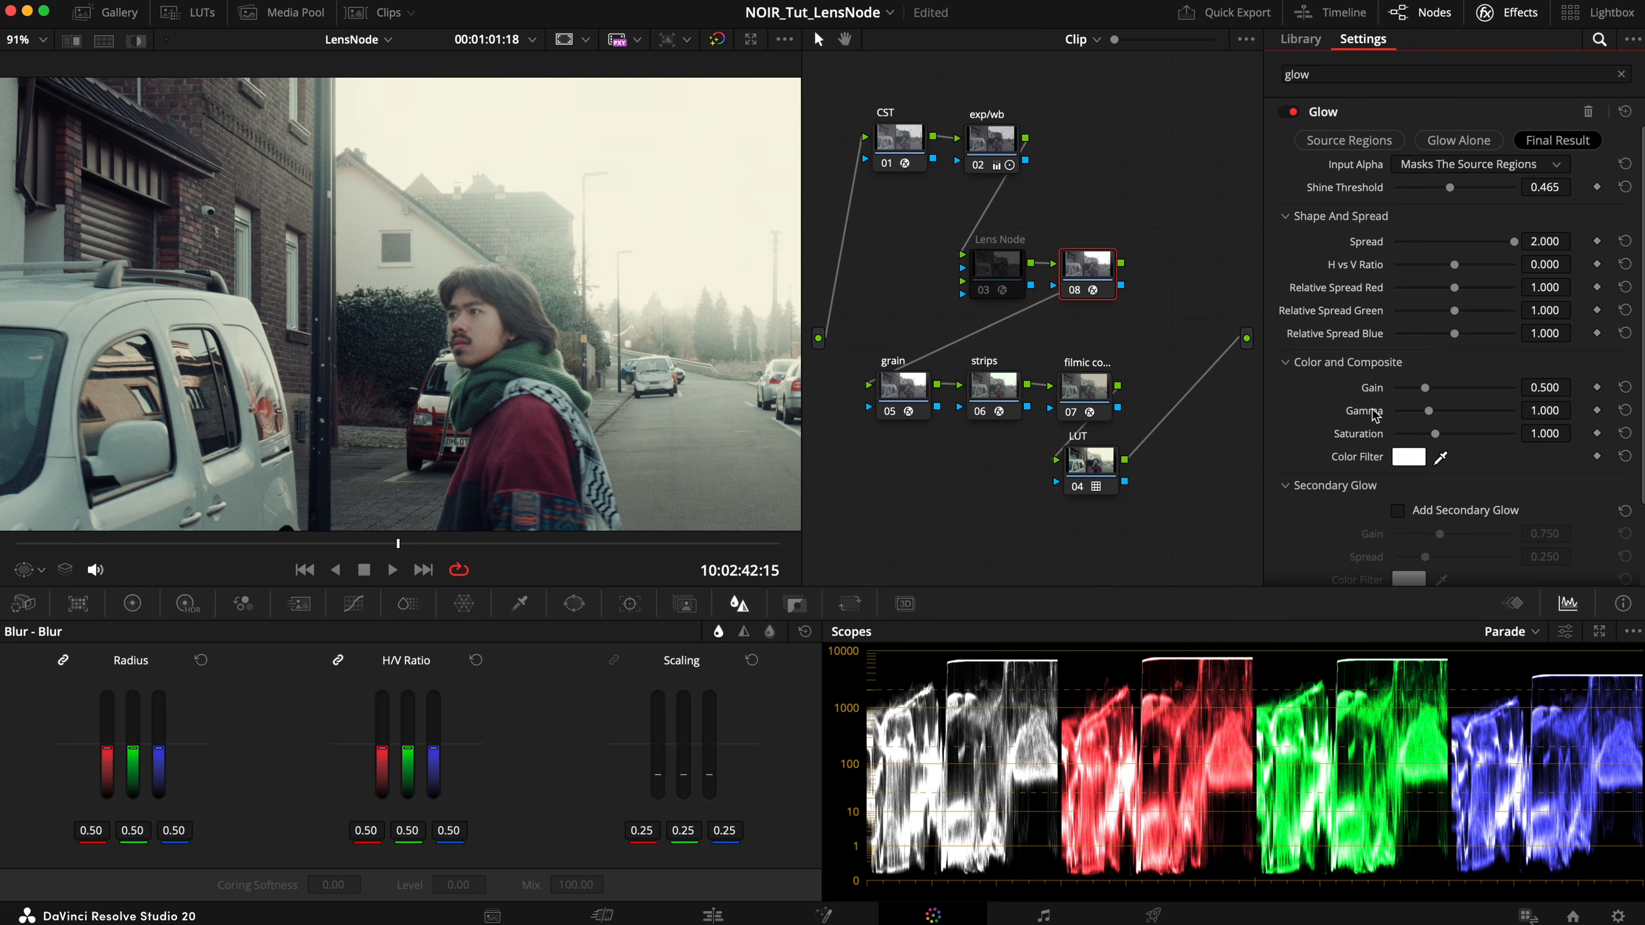
scroll(1360, 441, down, 3)
click(1363, 537)
scroll(1363, 545, down, 3)
click(1480, 470)
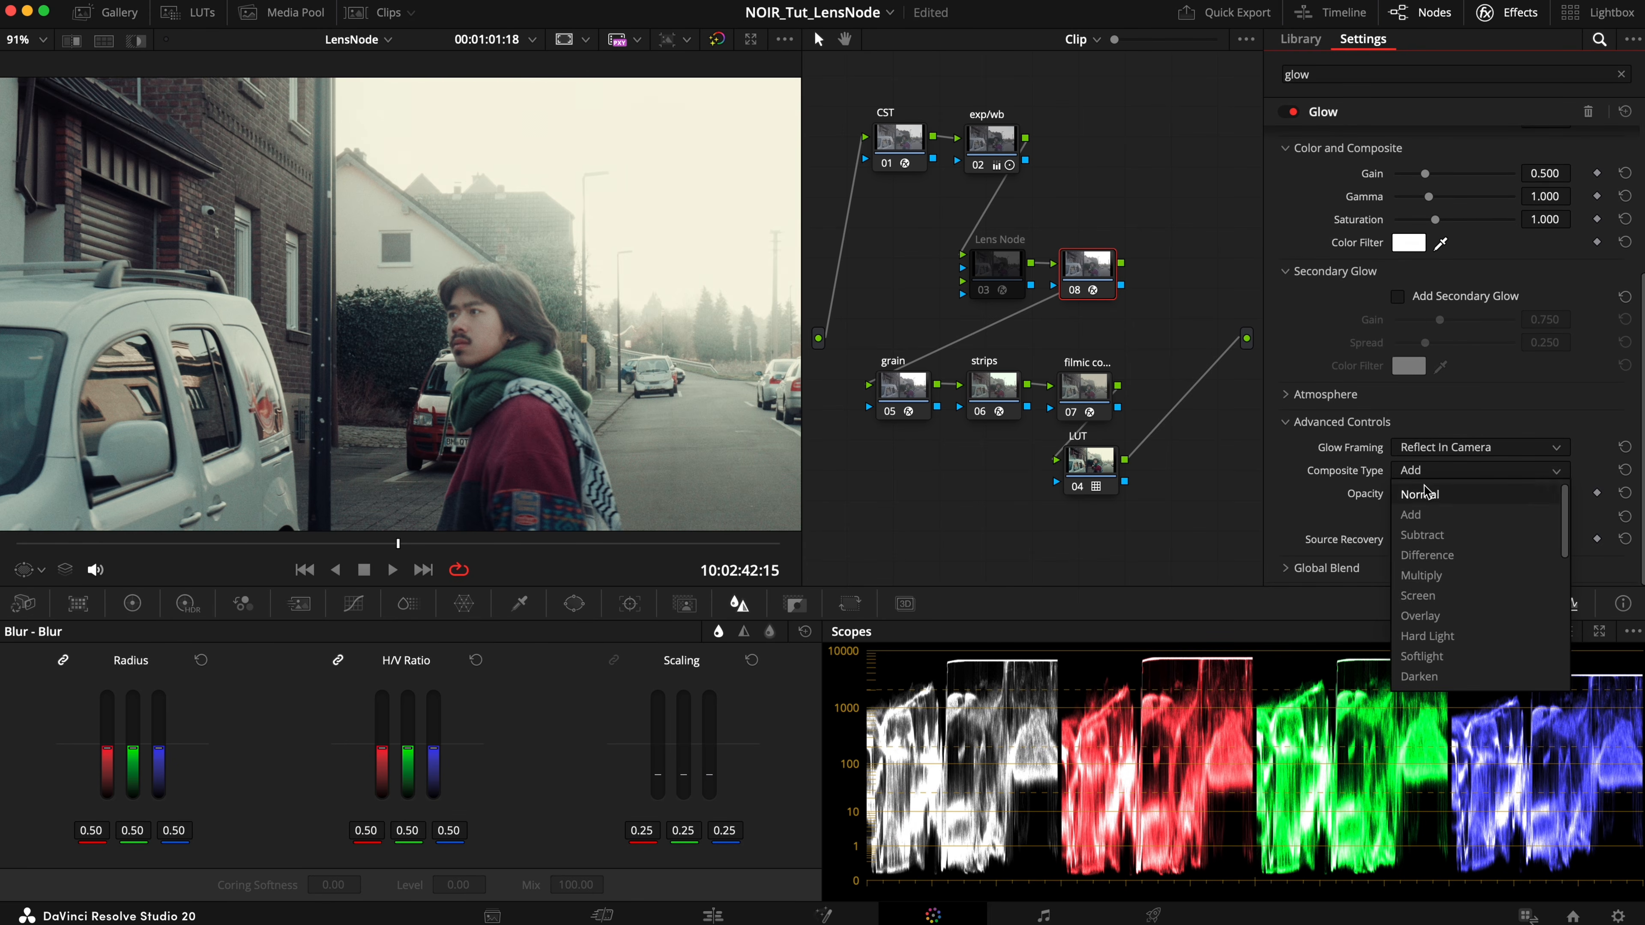
click(1421, 601)
scroll(1302, 408, up, 5)
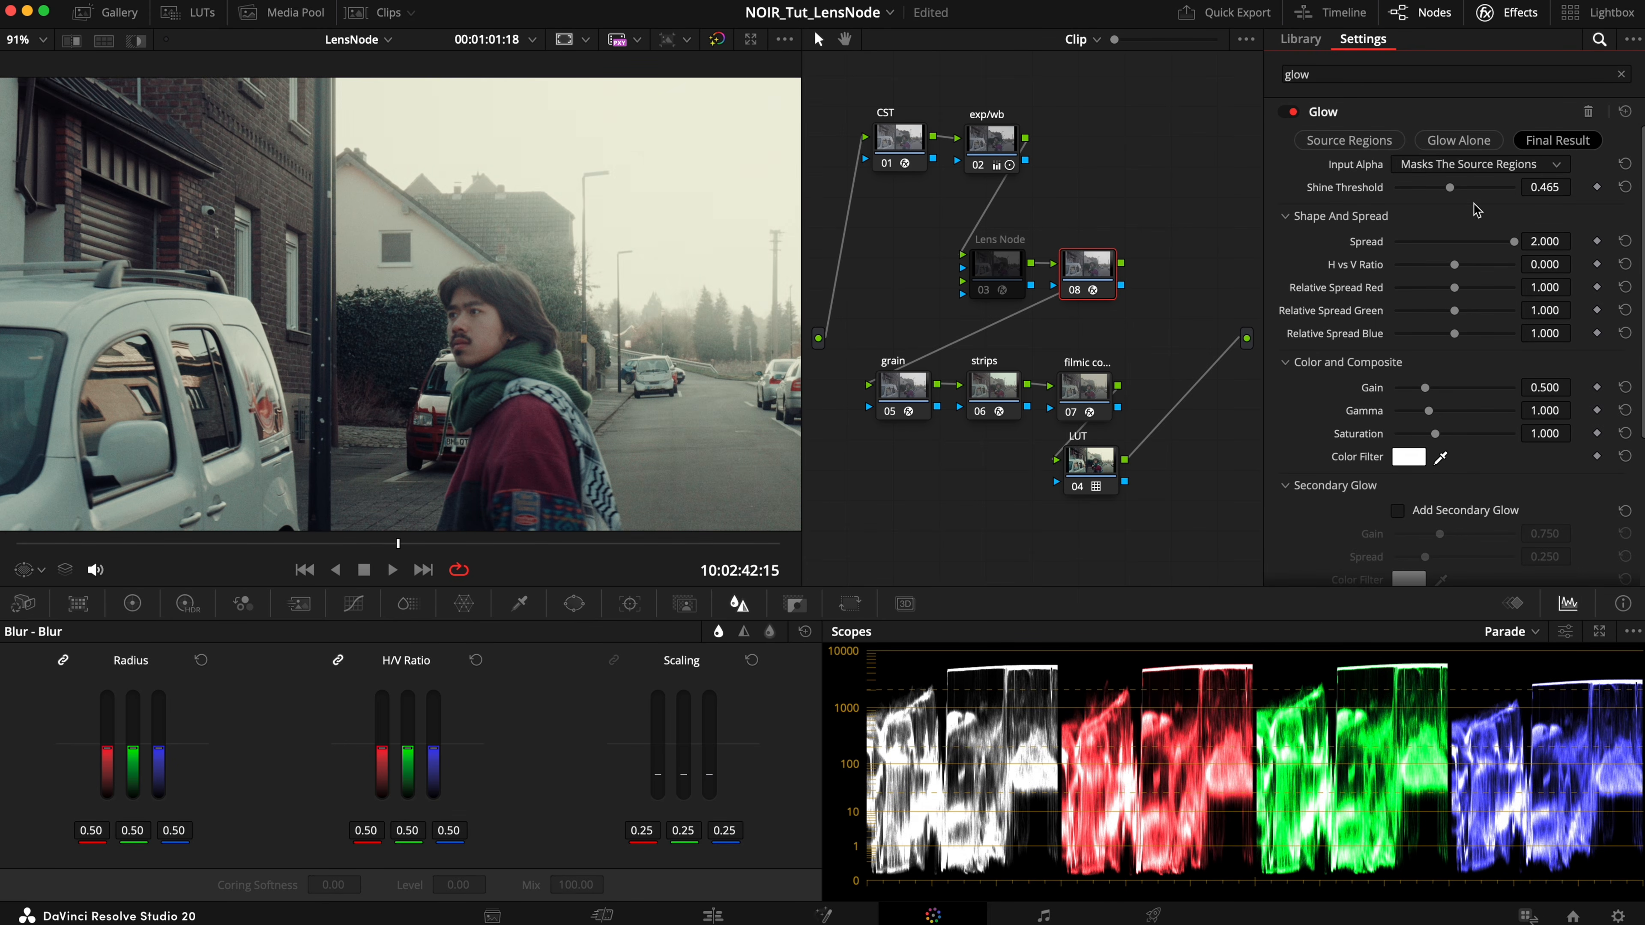
drag(1449, 188, 1444, 188)
key(alt+f)
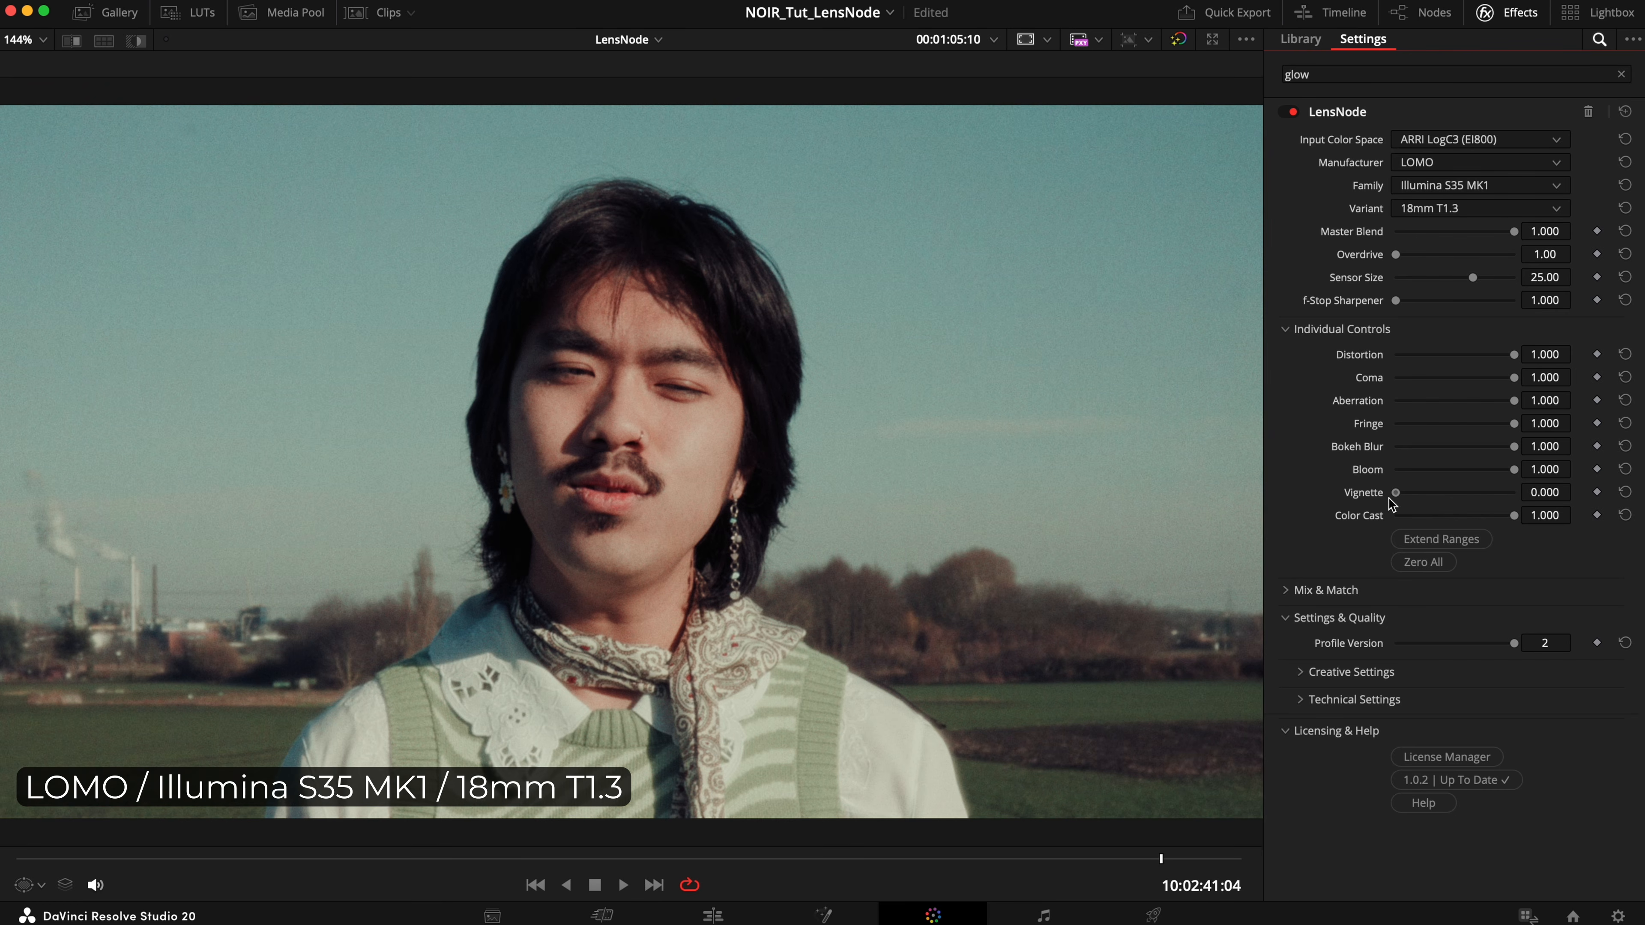
Raise Vignette to 1.000 on the LOMO Illumina S35 MK1 portrait clip and try moving its Sensor Size.
drag(1395, 493, 1560, 490)
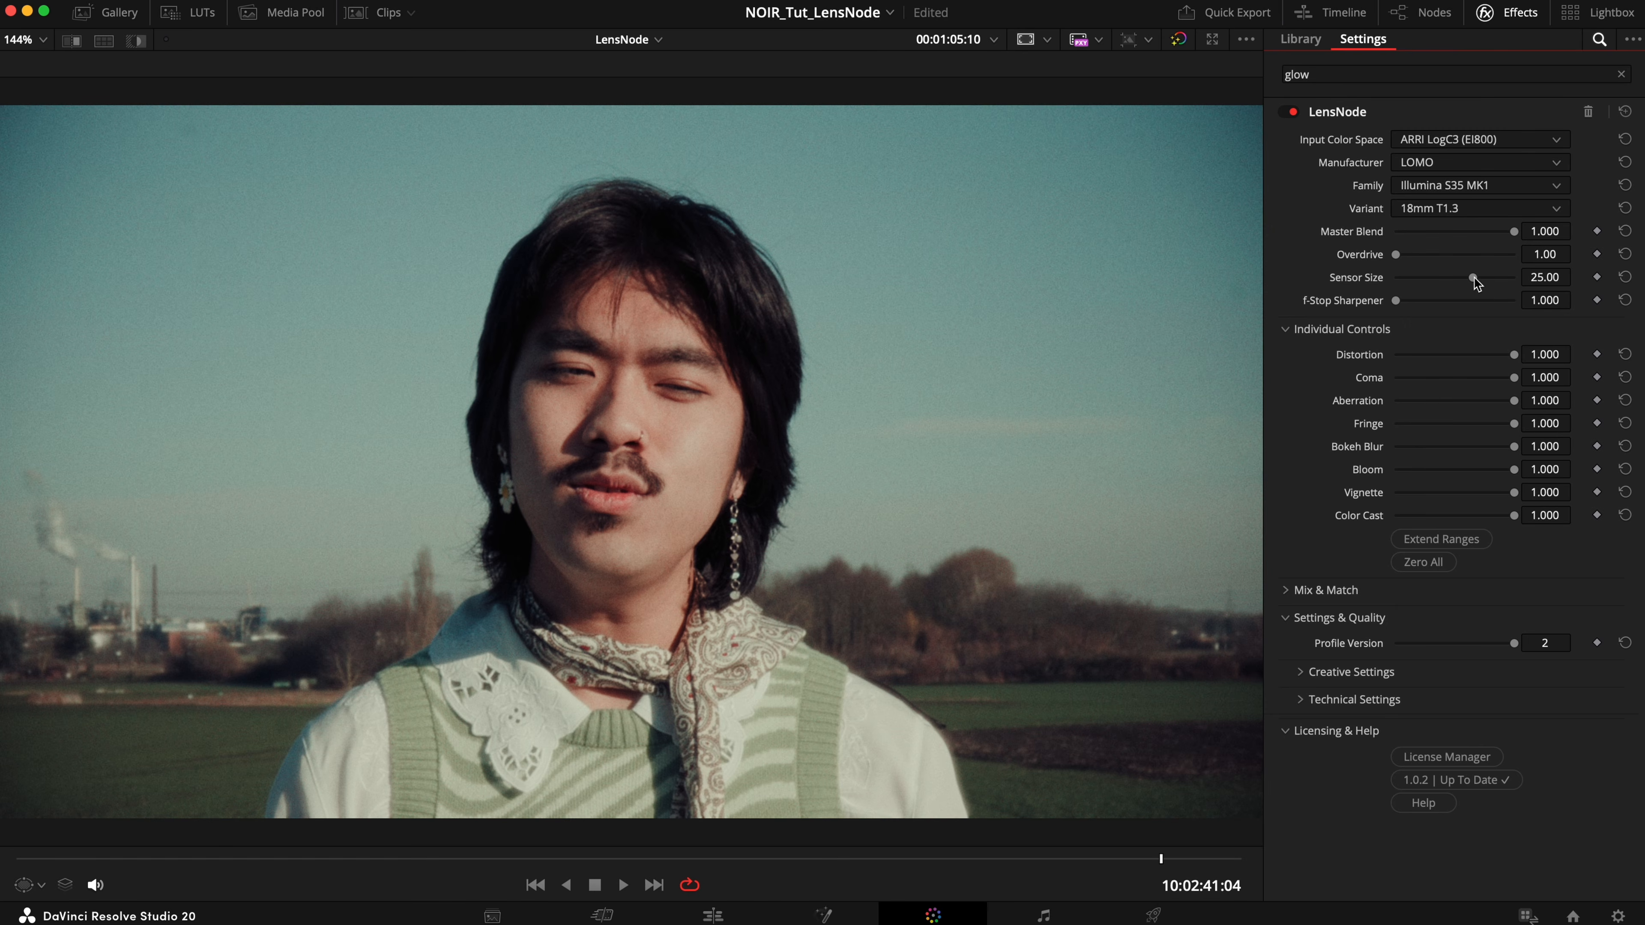
mouse_move(1475, 283)
mouse_down()
mouse_move(1428, 285)
mouse_move(1539, 283)
mouse_move(1473, 278)
mouse_up()
Vary Color Cast on the LOMO profile, and raise it to 1.000 on the Helios 44-2 clip.
drag(1513, 516, 1277, 532)
drag(1445, 513, 1643, 502)
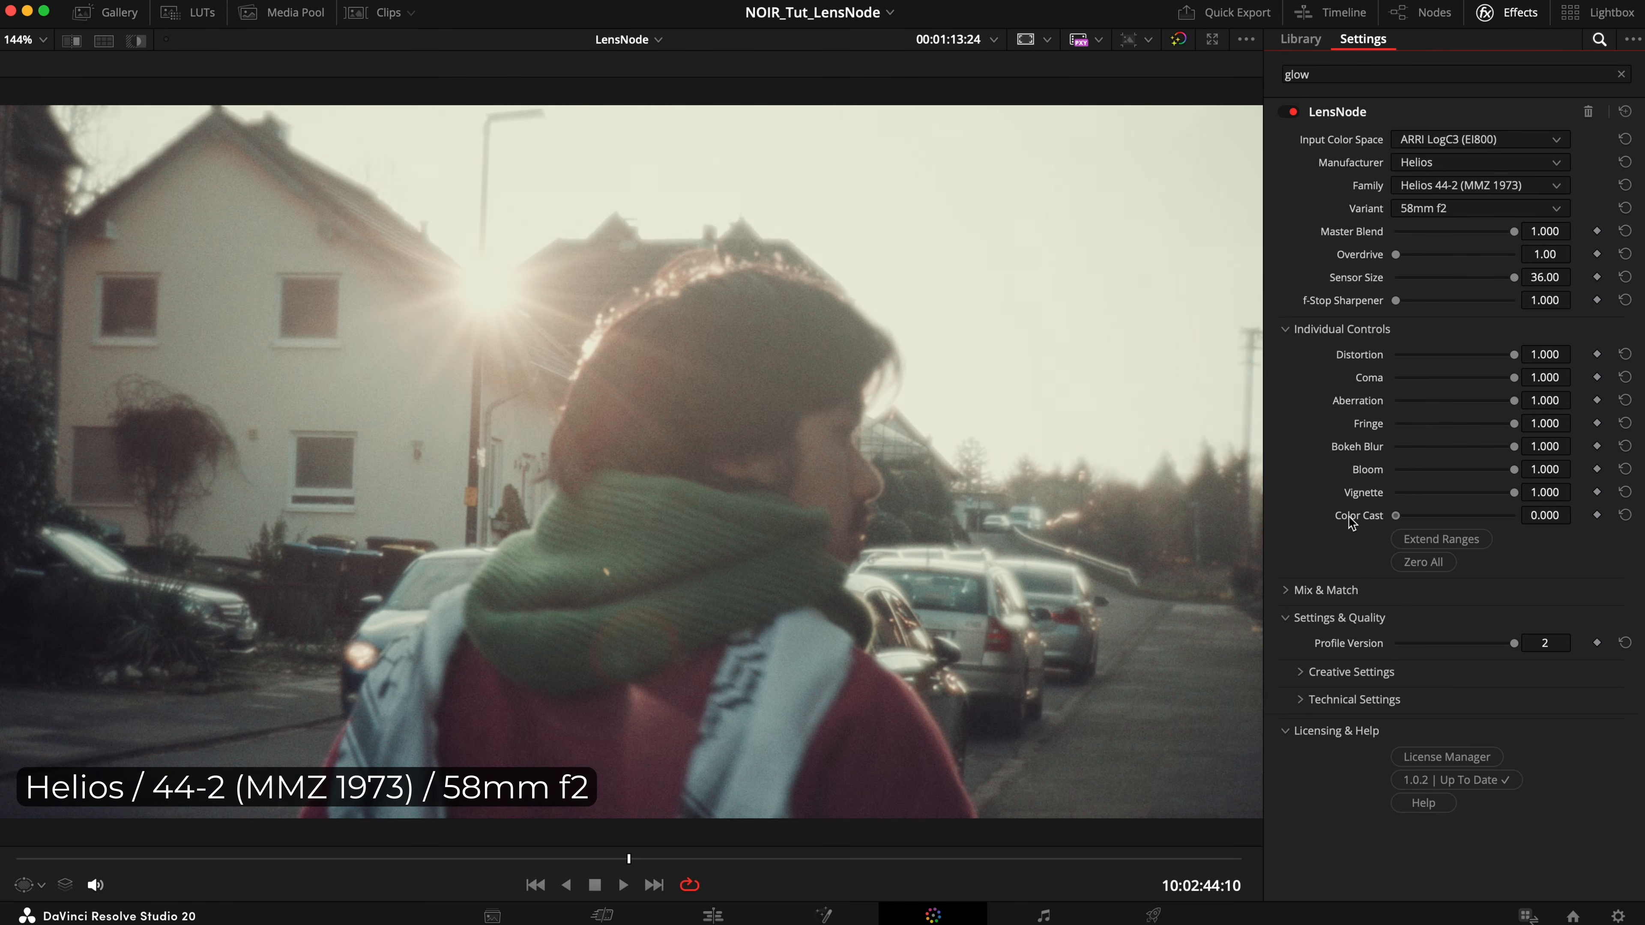
drag(1396, 517, 1619, 516)
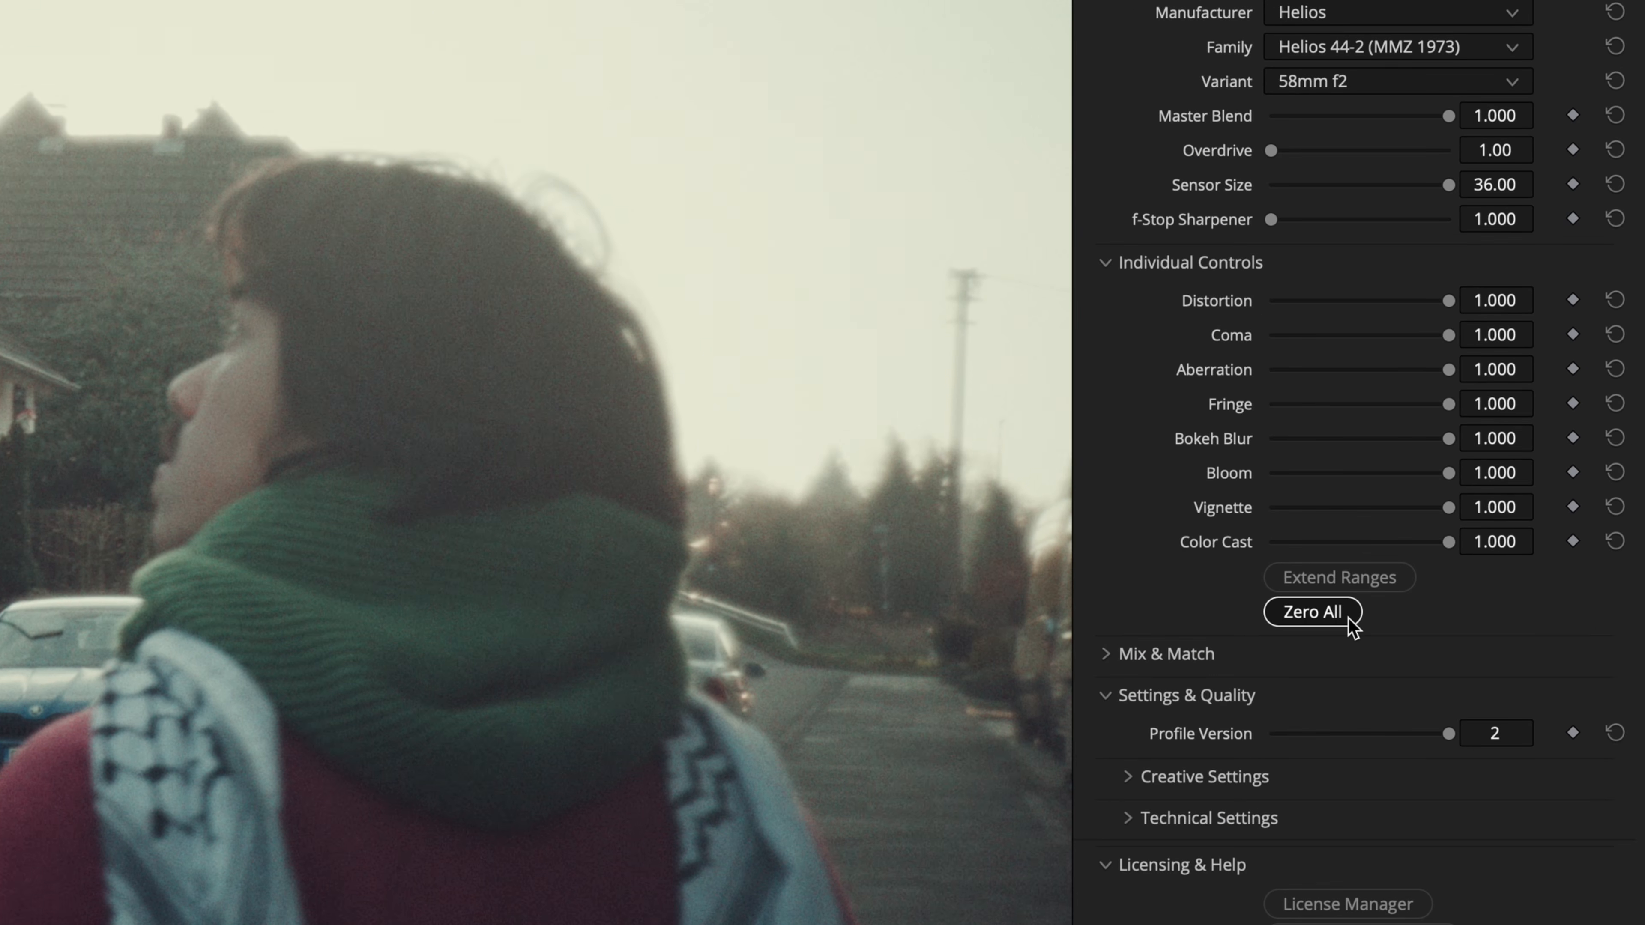
Zero all individual controls on the Helios clip, and push Distortion and Bloom with the slider ranges extended.
click(1347, 616)
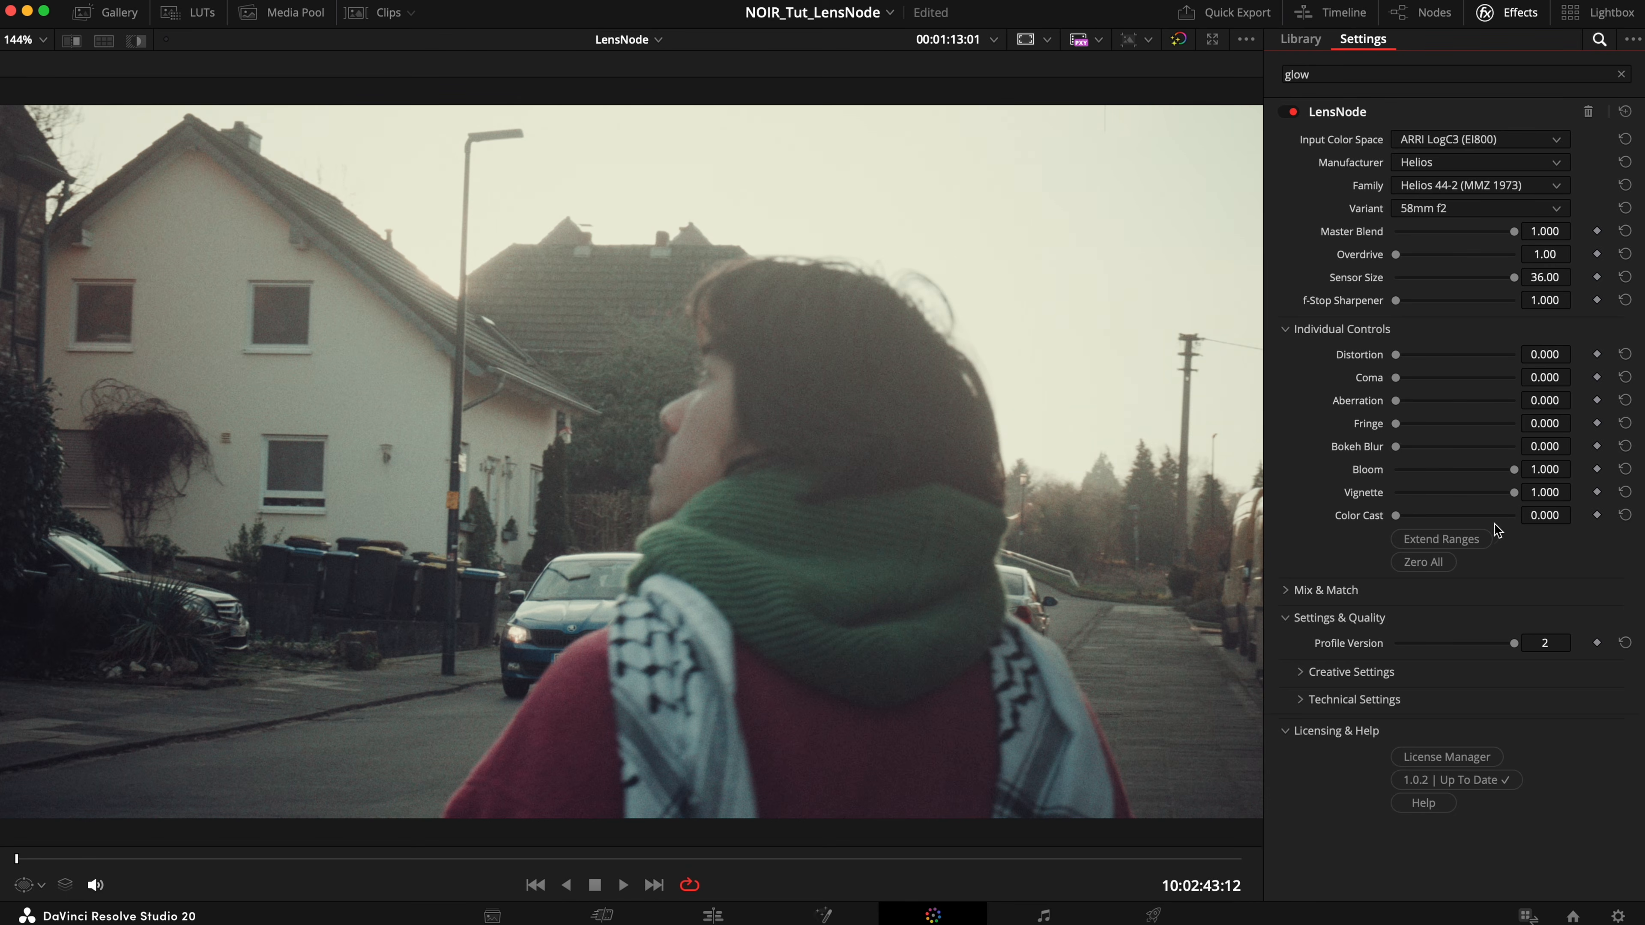
click(1476, 539)
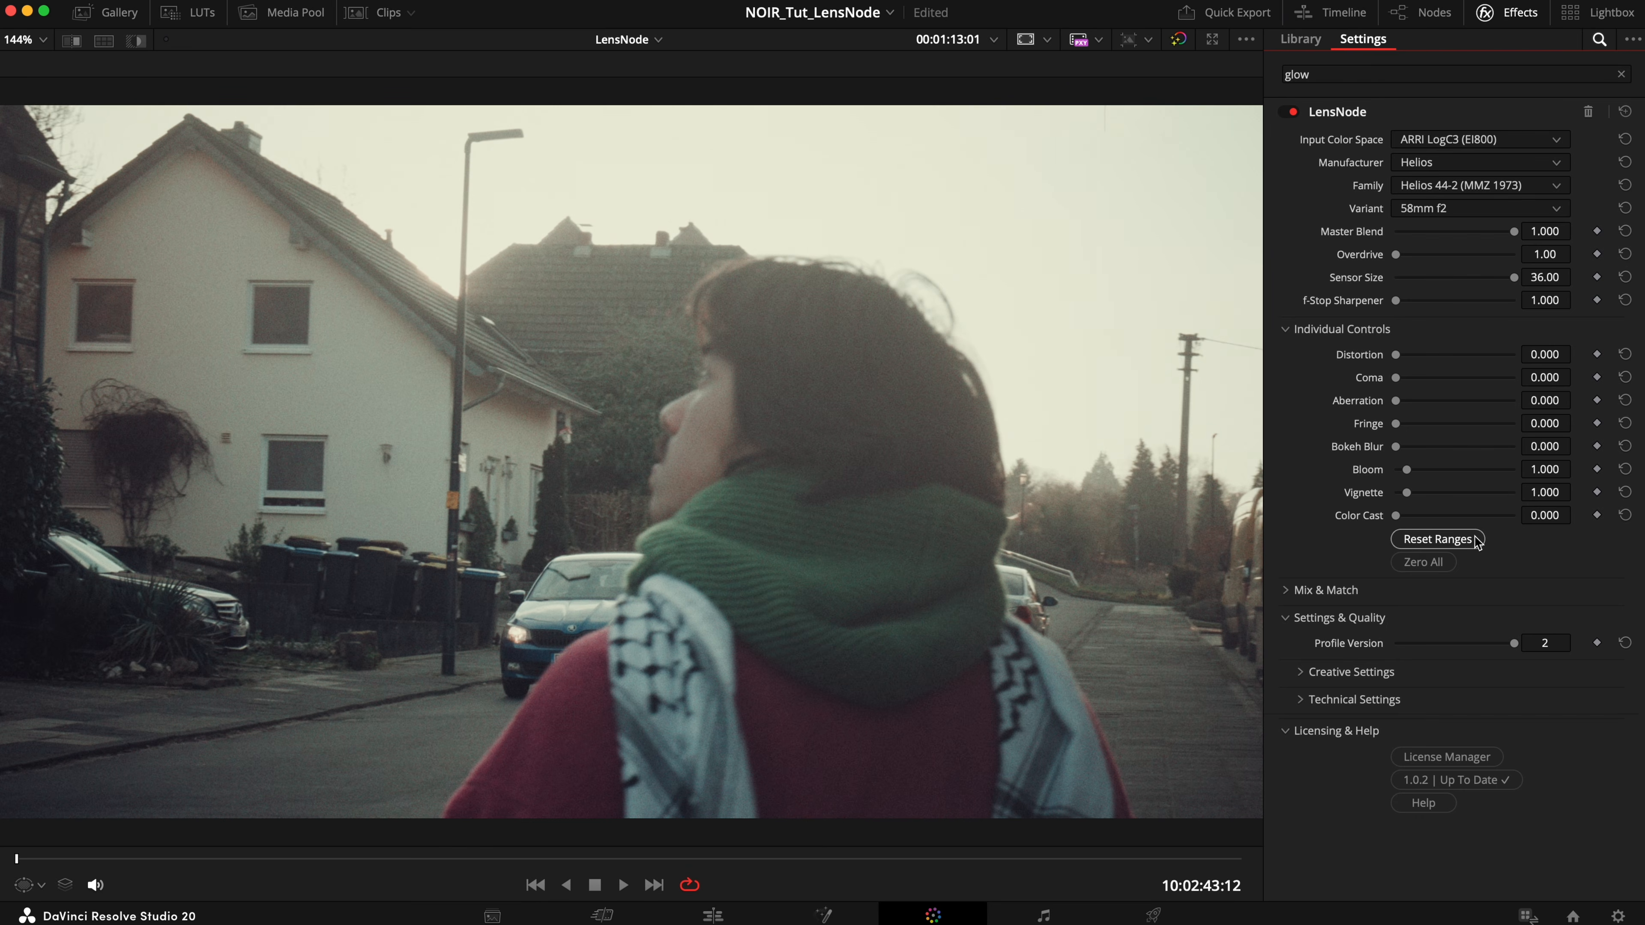
mouse_move(1396, 355)
mouse_down()
mouse_move(1510, 357)
mouse_move(1421, 355)
mouse_up()
mouse_move(1408, 471)
mouse_down()
mouse_move(1451, 471)
mouse_move(1412, 482)
mouse_up()
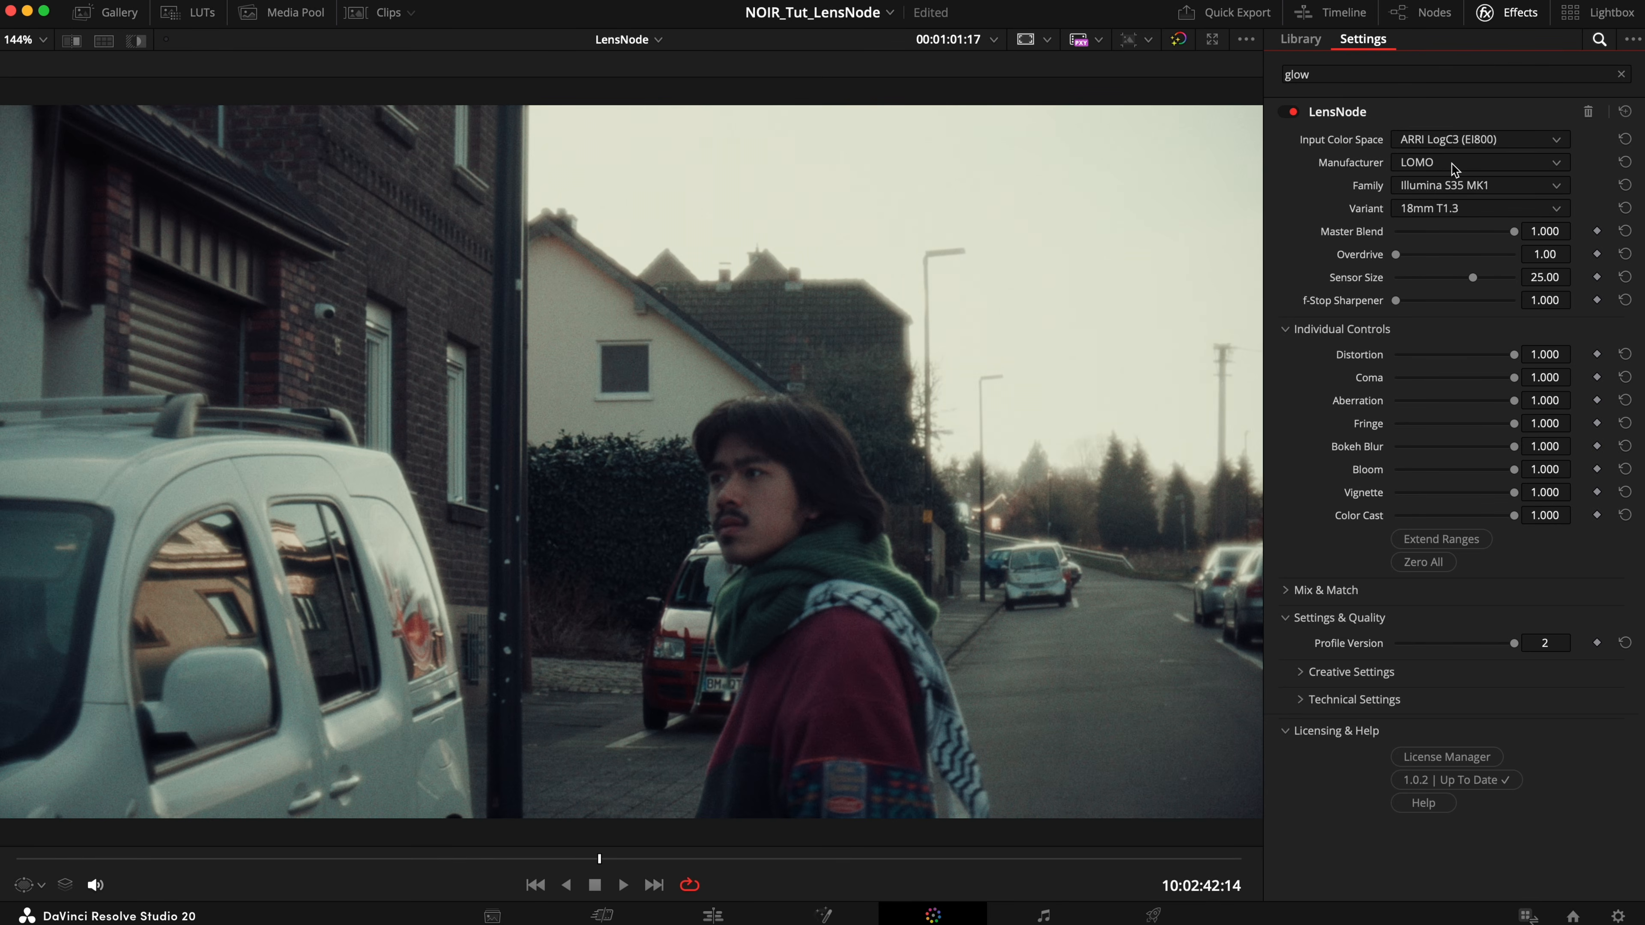
Load the Asahi Super-Takumar 20mm f4.5 profile and show only the Mix & Match lens settings.
click(1454, 167)
click(1448, 184)
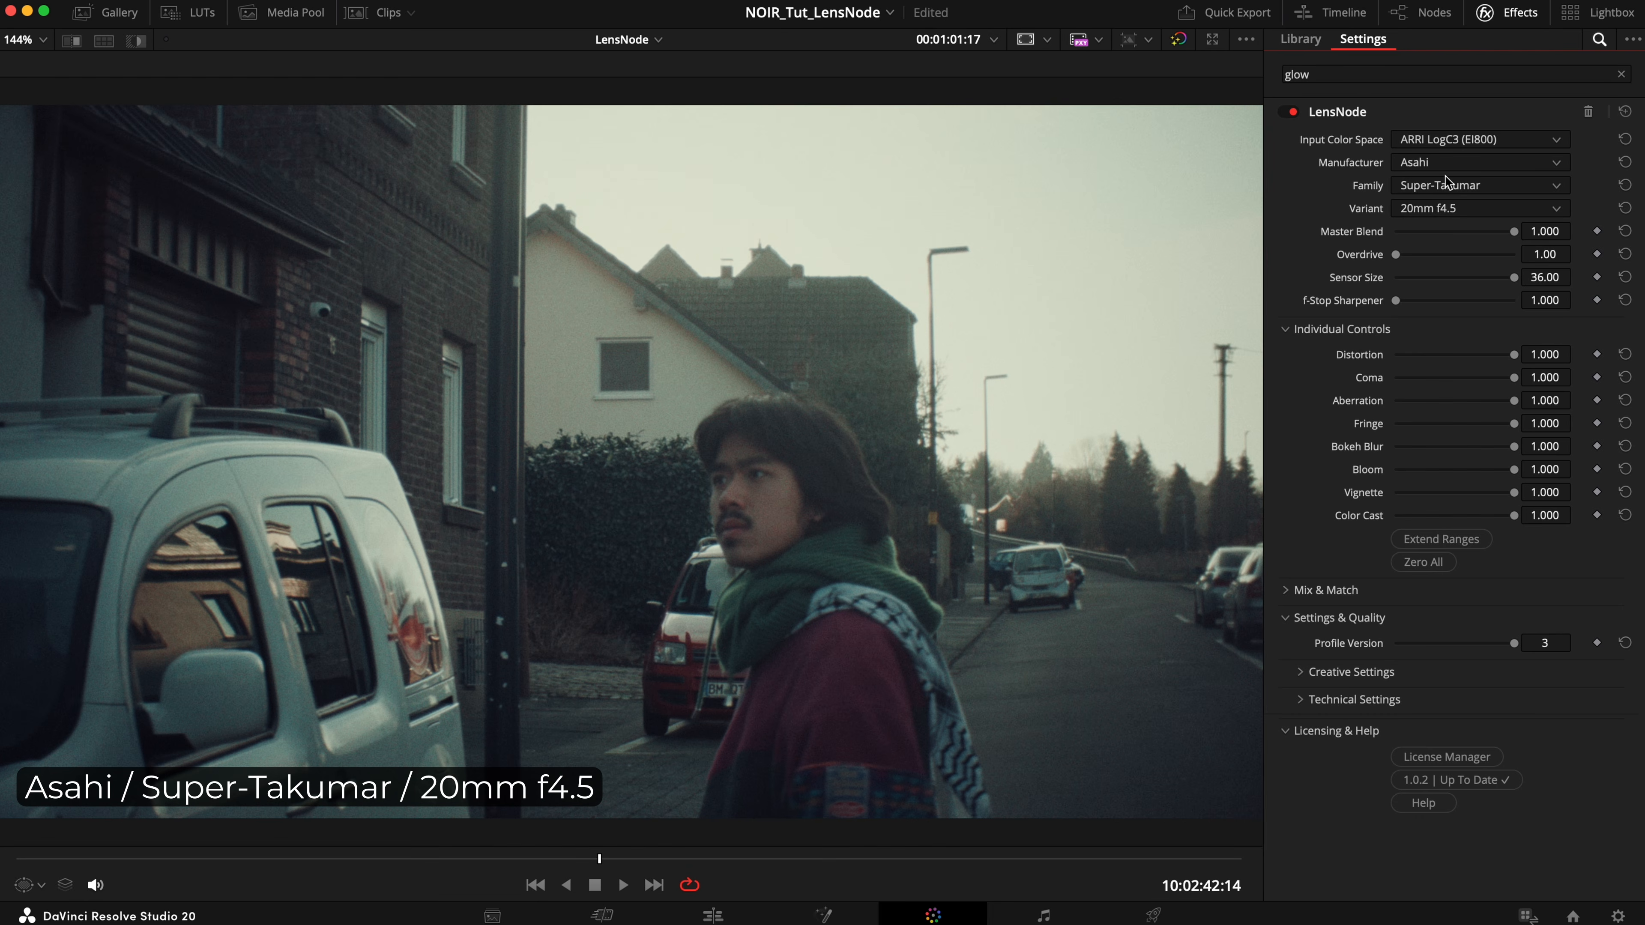
click(1370, 330)
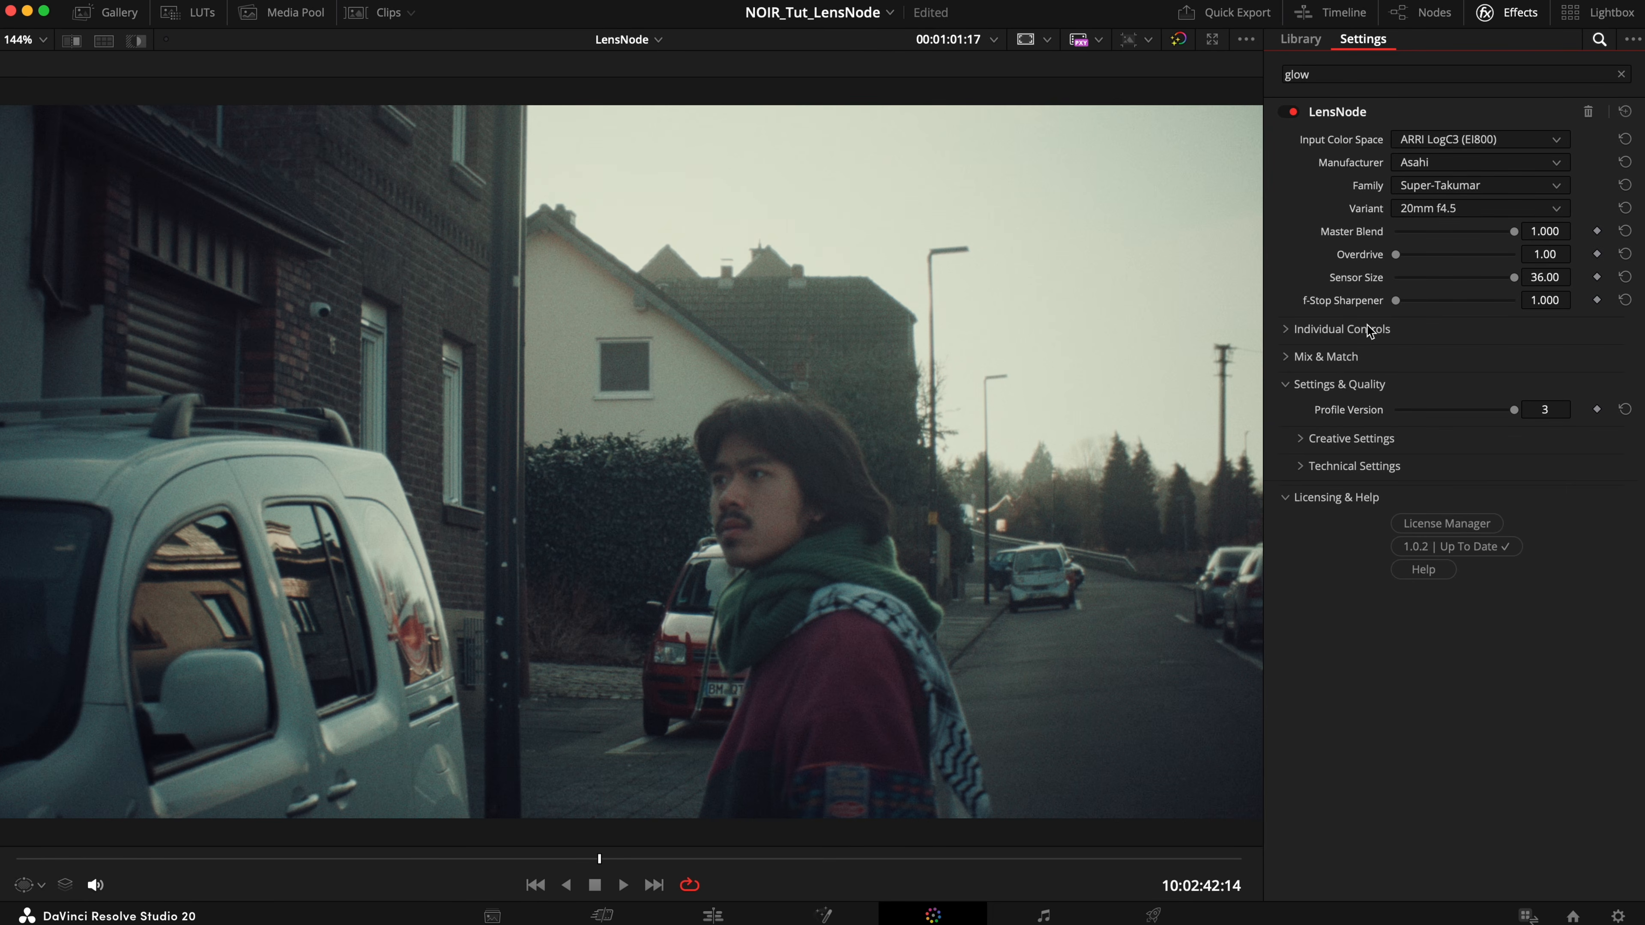
click(1341, 383)
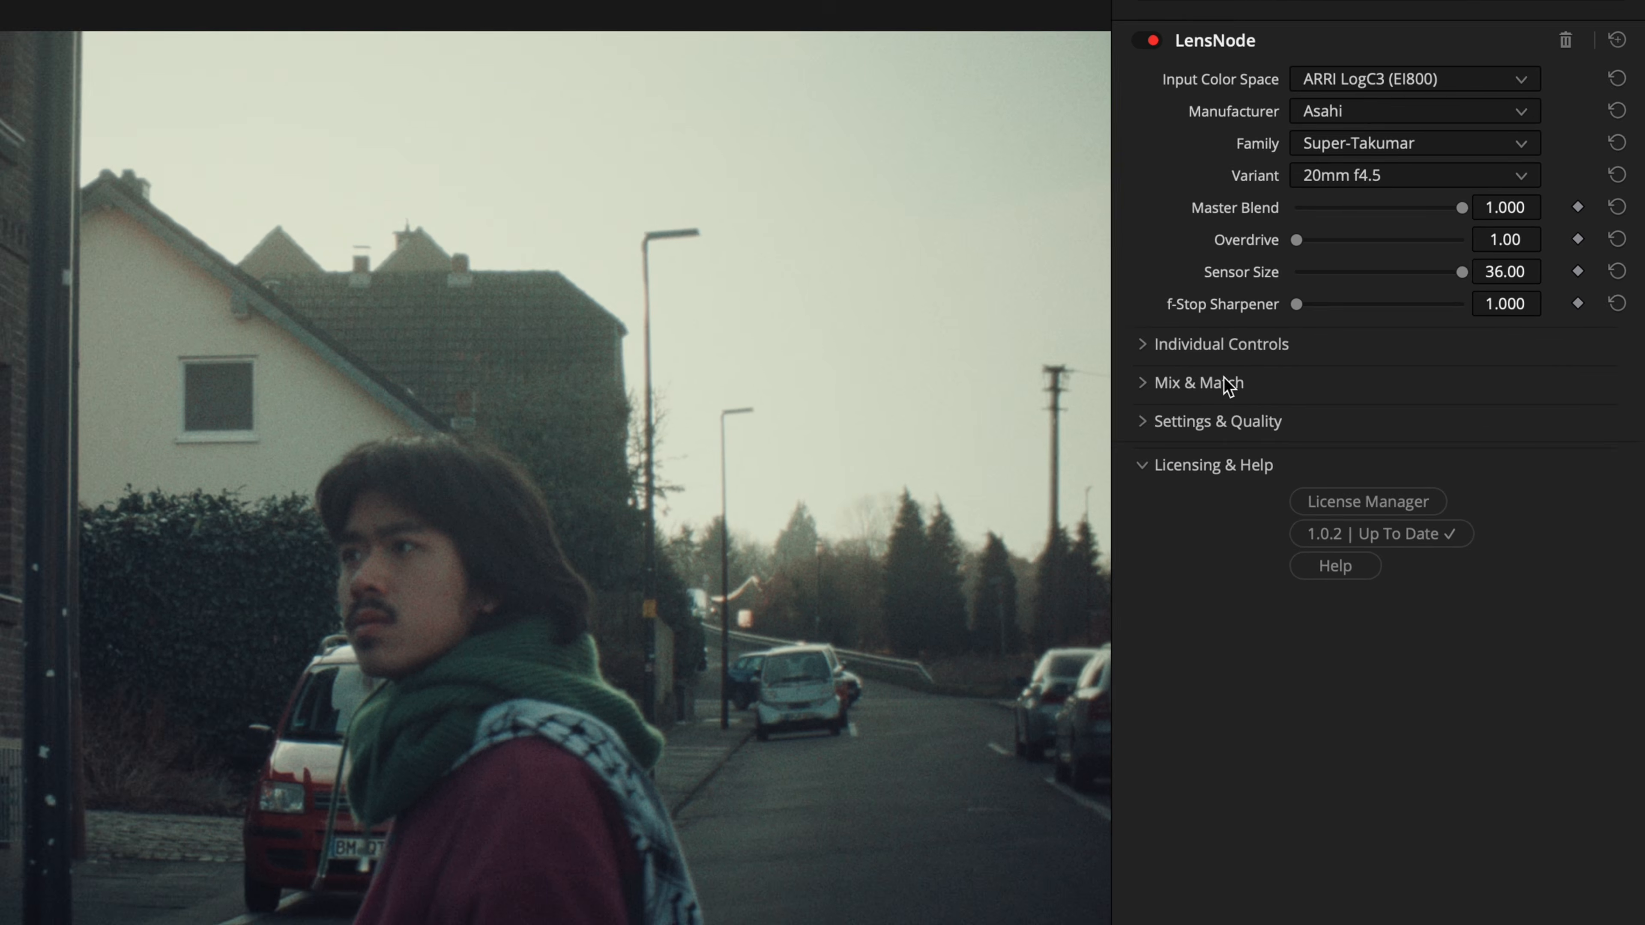
click(1346, 359)
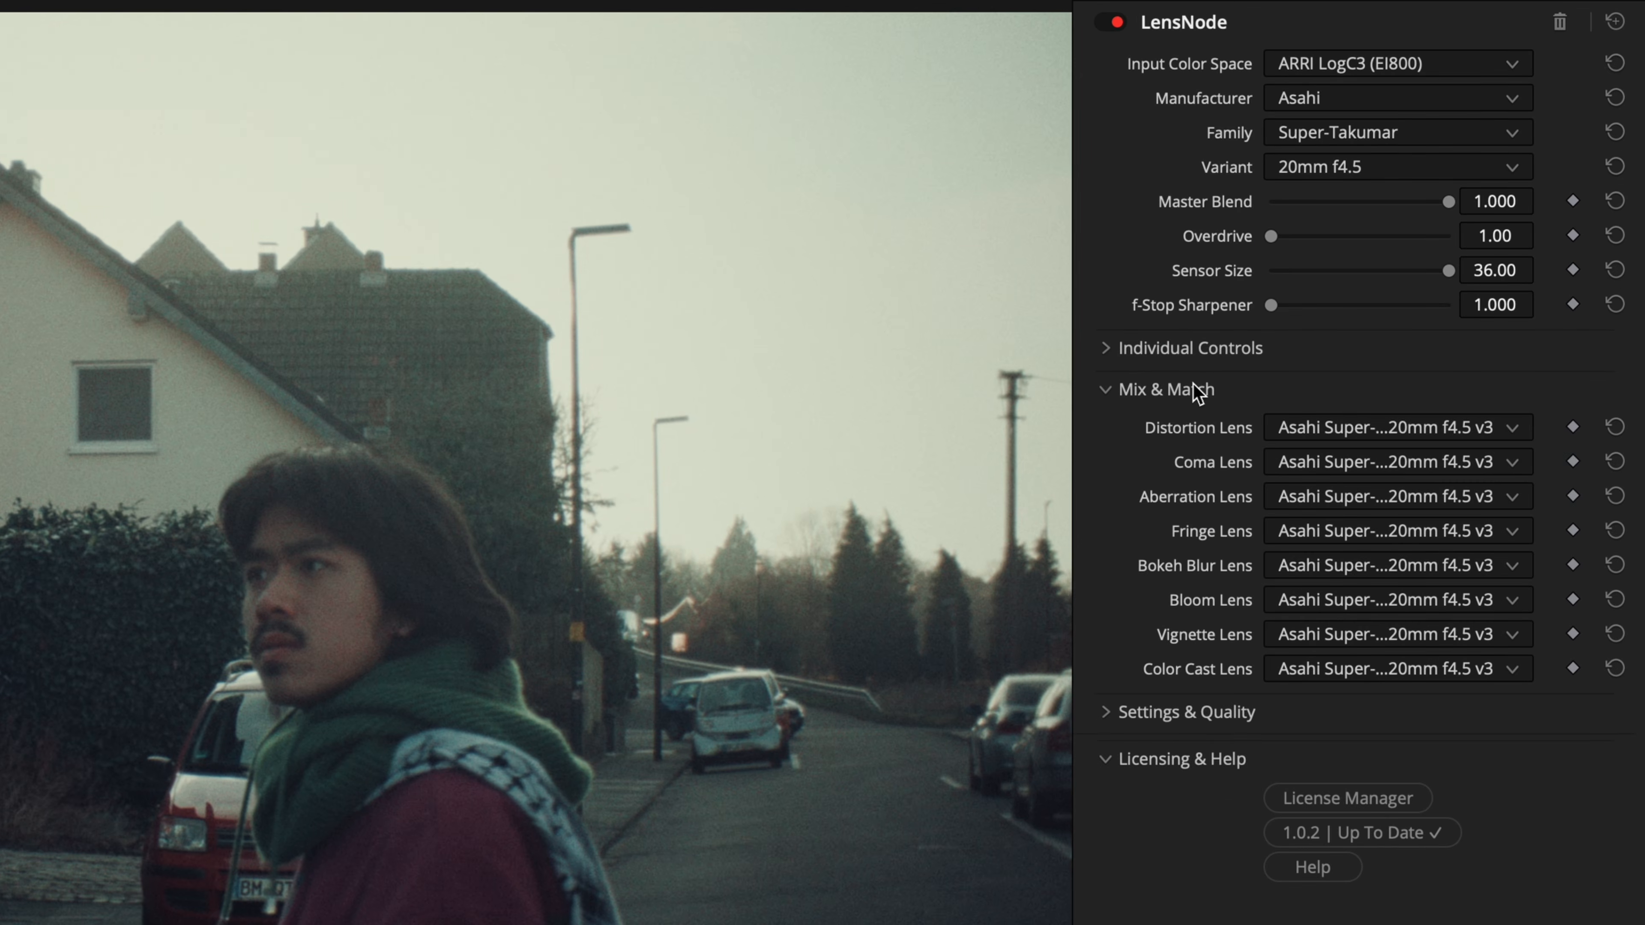
Set the Mix & Match Distortion Lens to LOMO Illumina S35 MK1 18mm T1.3 v2.
click(1386, 427)
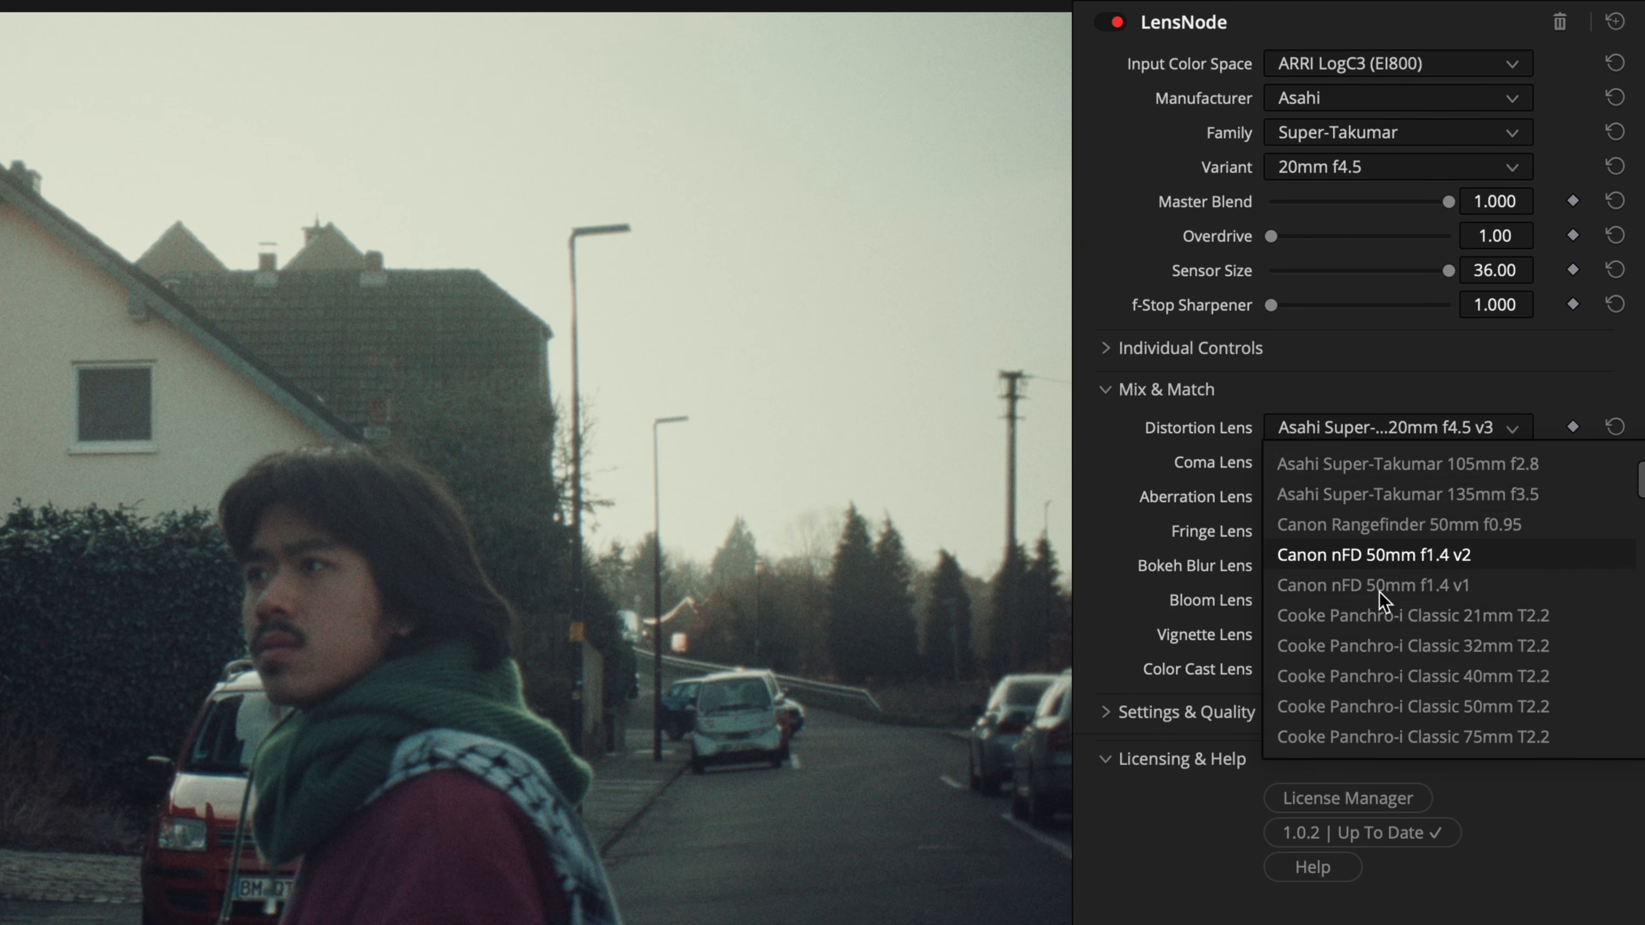
scroll(1379, 591, down, 10)
click(1578, 465)
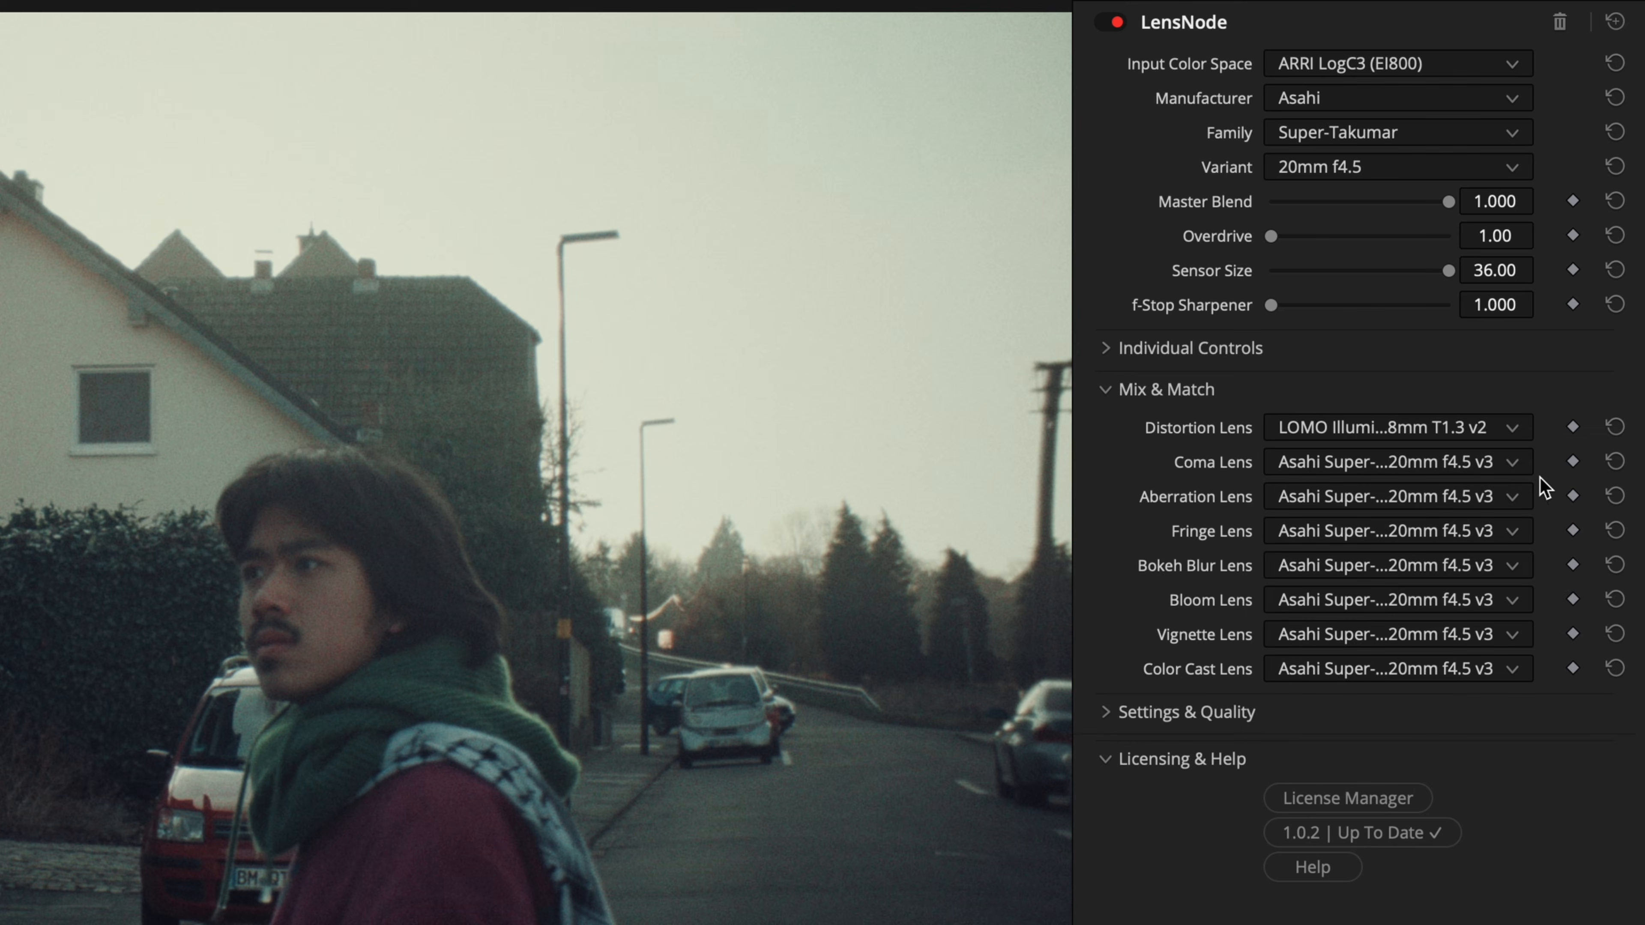
Set the Aberration Lens to Lensbaby Obscura 16 16mm f22 and pick a different Vignette Lens.
click(1434, 506)
scroll(1392, 655, down, 10)
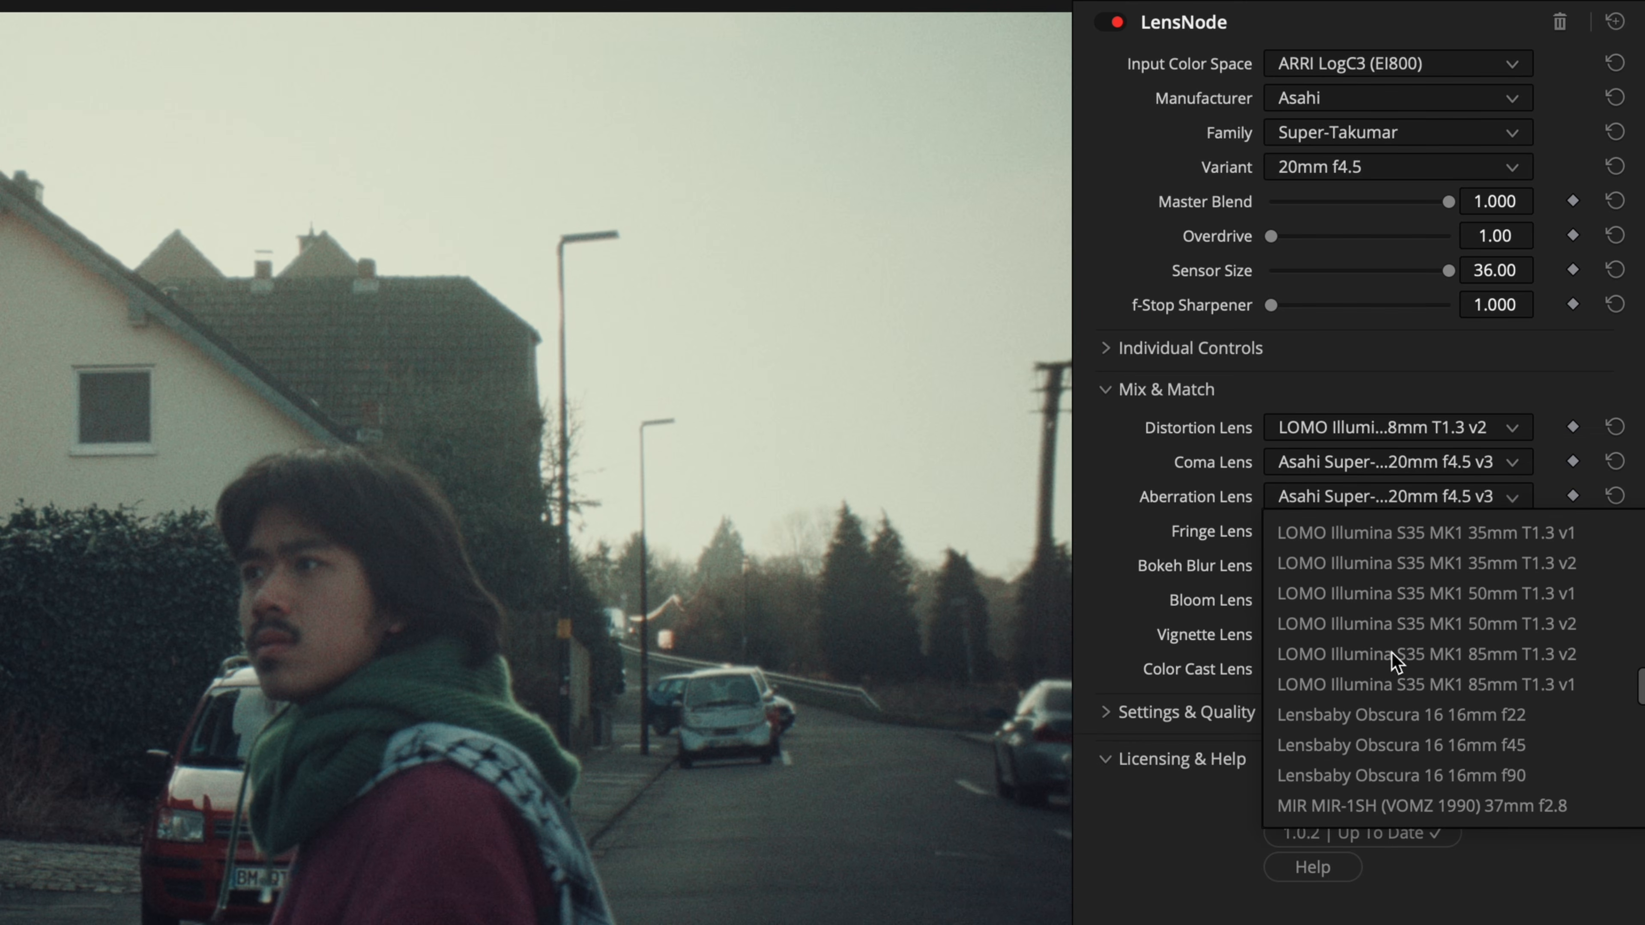
click(1513, 713)
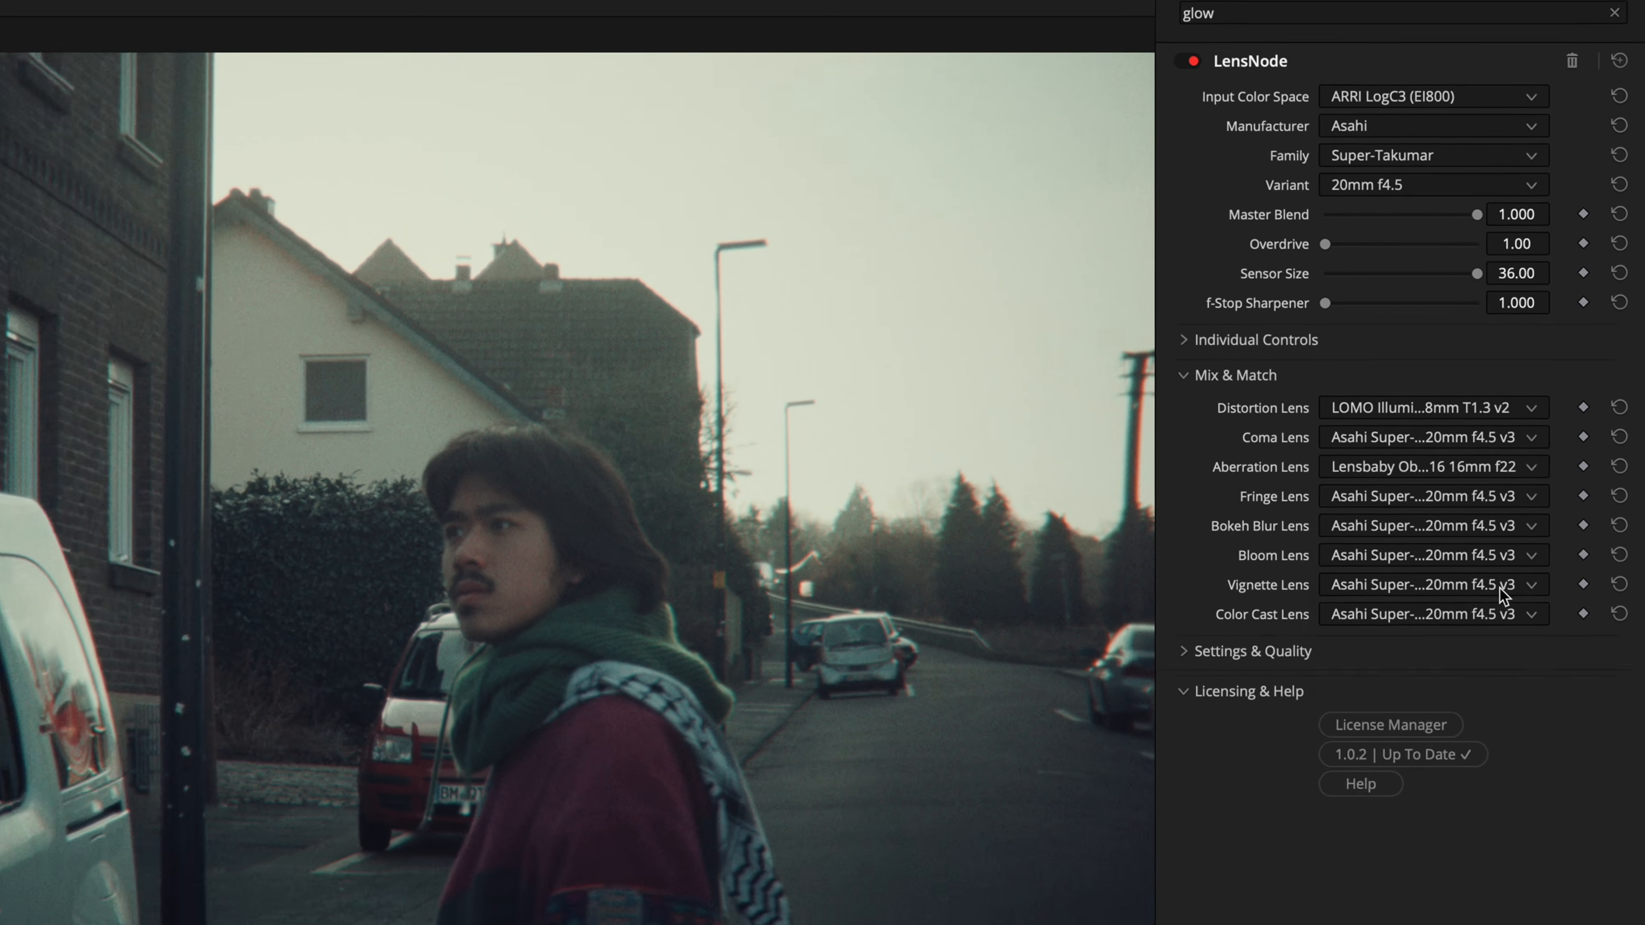
click(1502, 634)
click(1449, 922)
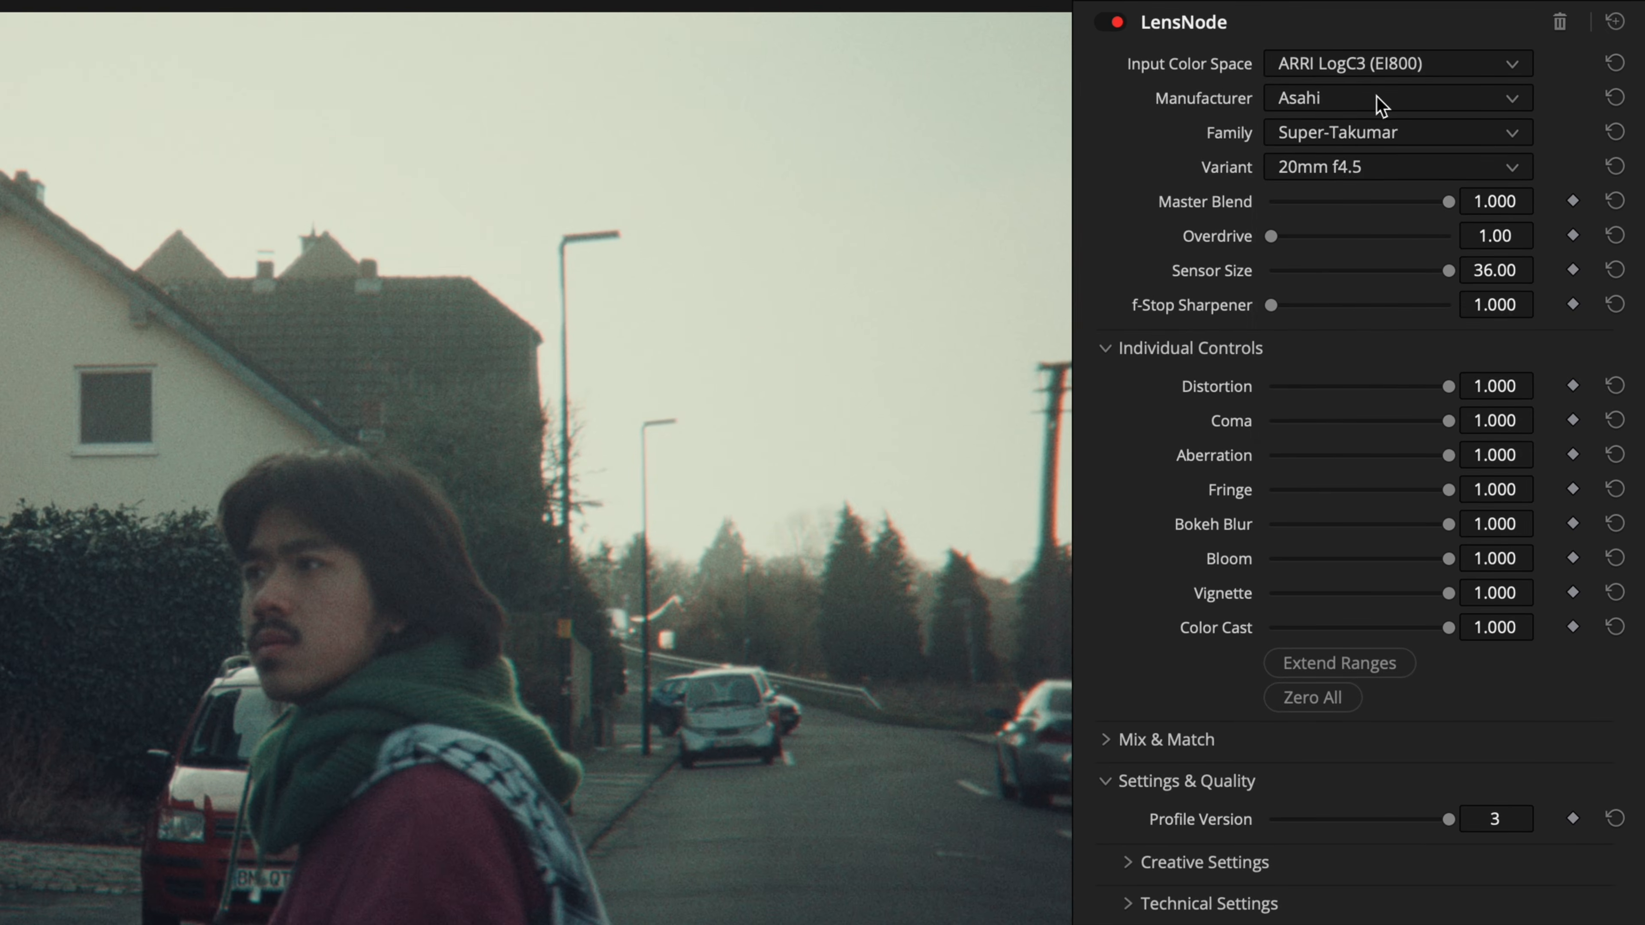
Load Node Mill's LensNode family with the Loptic SC variant, and vary Master Blend to compare the look.
click(1465, 164)
click(1378, 349)
click(1392, 163)
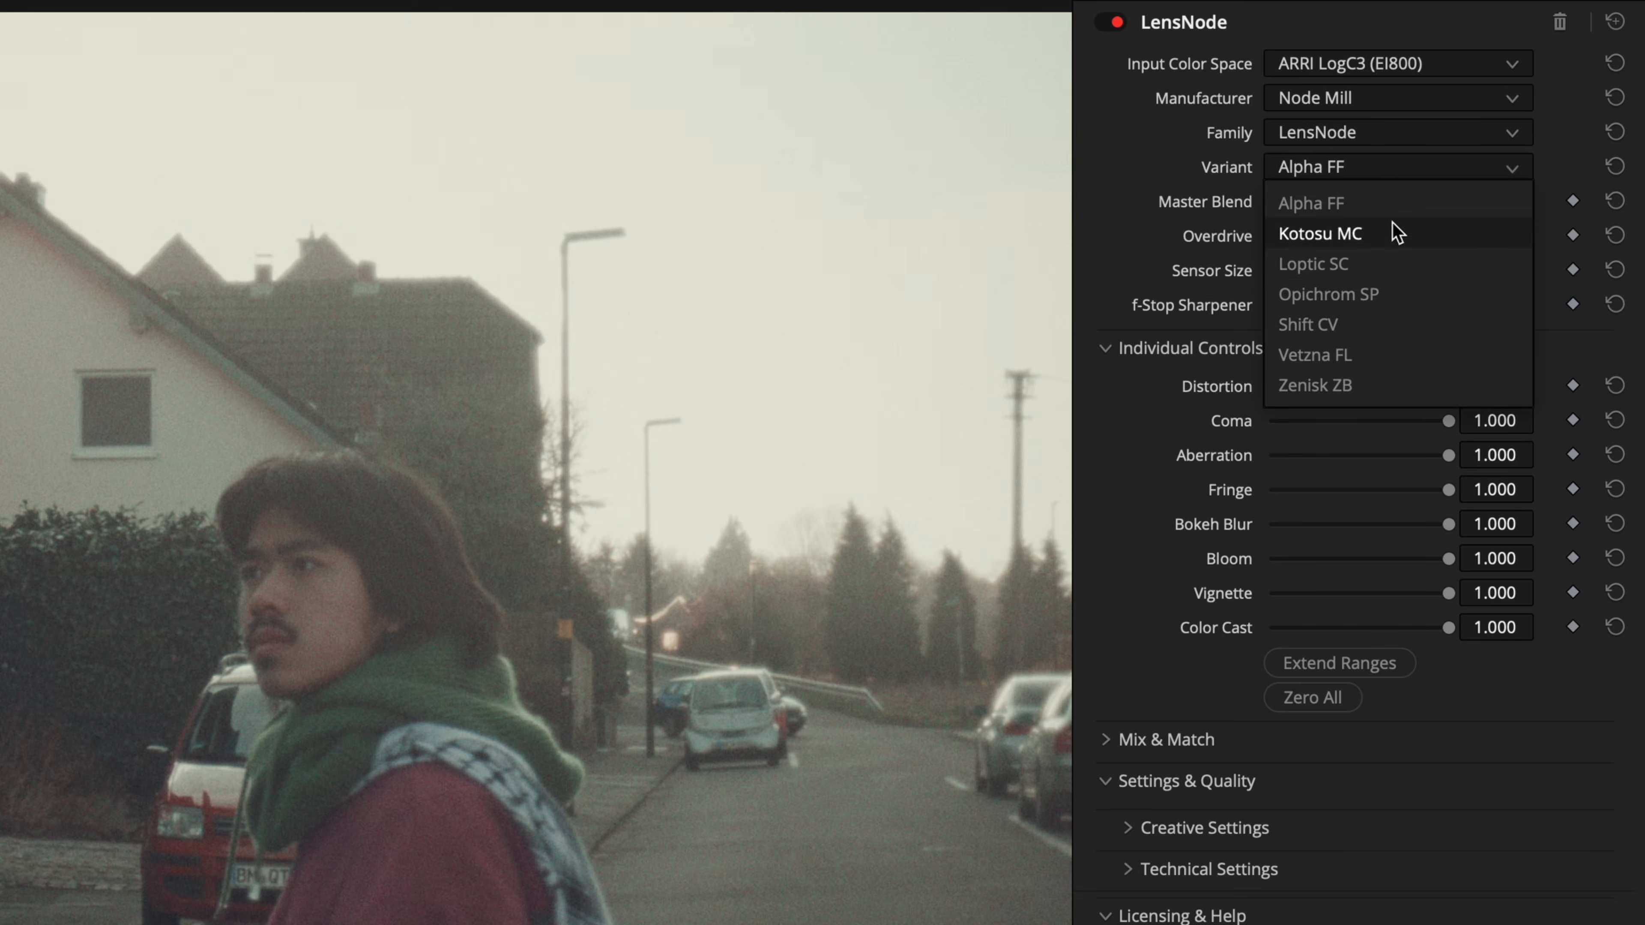
click(1396, 267)
drag(1449, 202, 1555, 235)
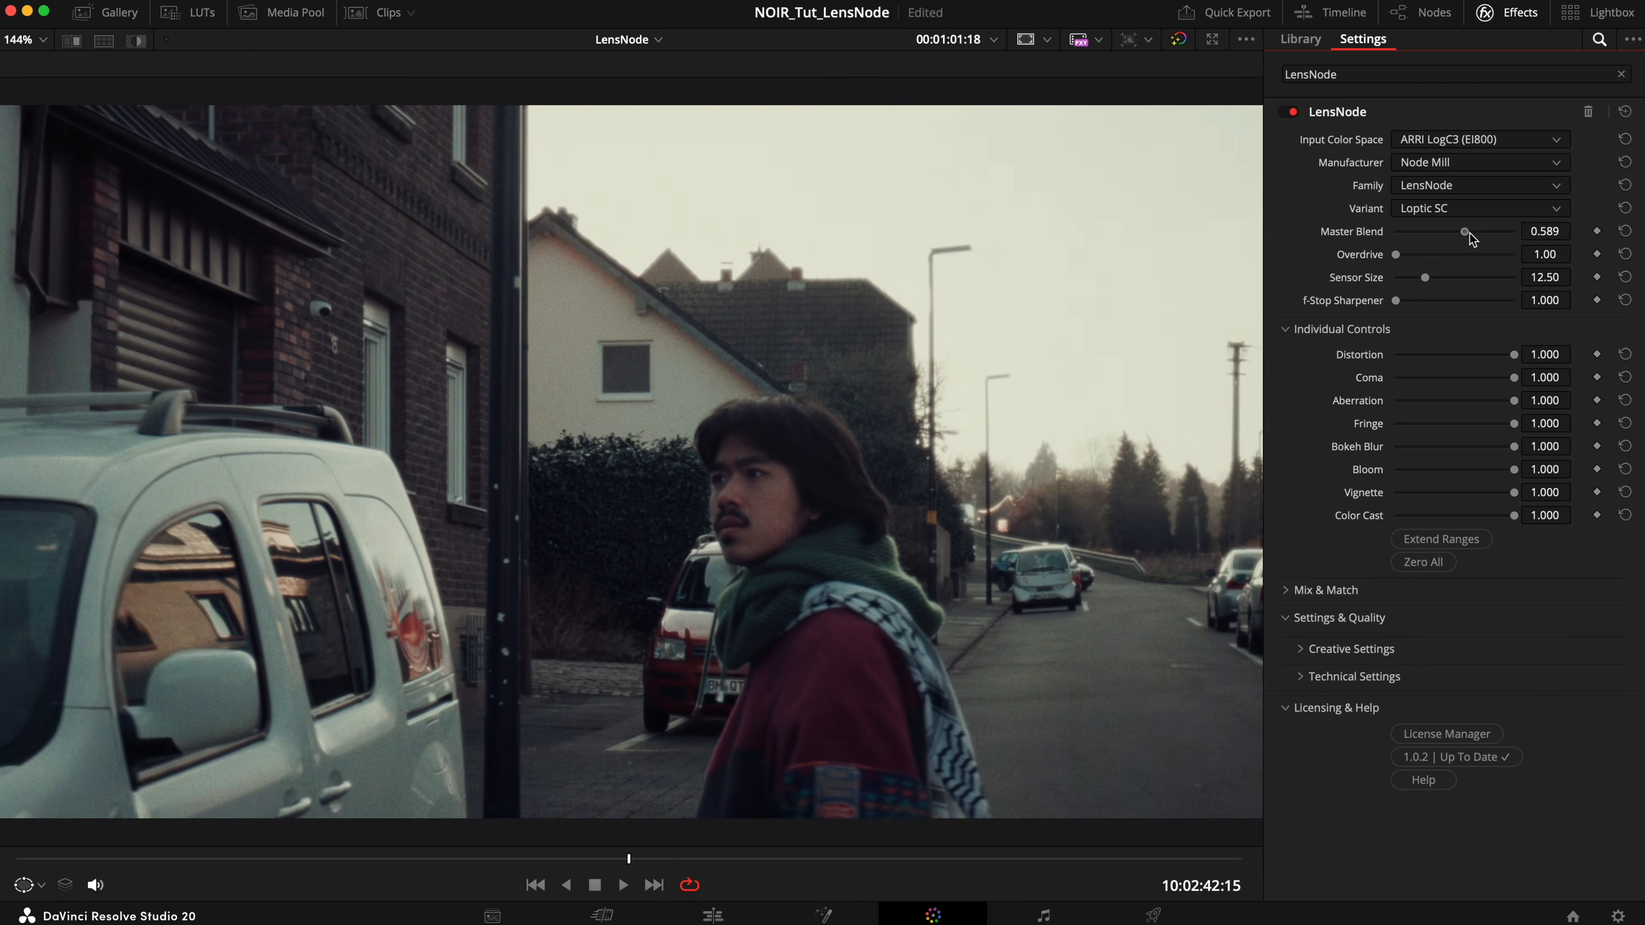
Try another Node Mill variant, choose Zenisk ZB, and compare the image with the effect disabled and enabled.
click(1478, 207)
click(1457, 331)
click(1479, 206)
click(1462, 350)
click(1291, 112)
click(1291, 113)
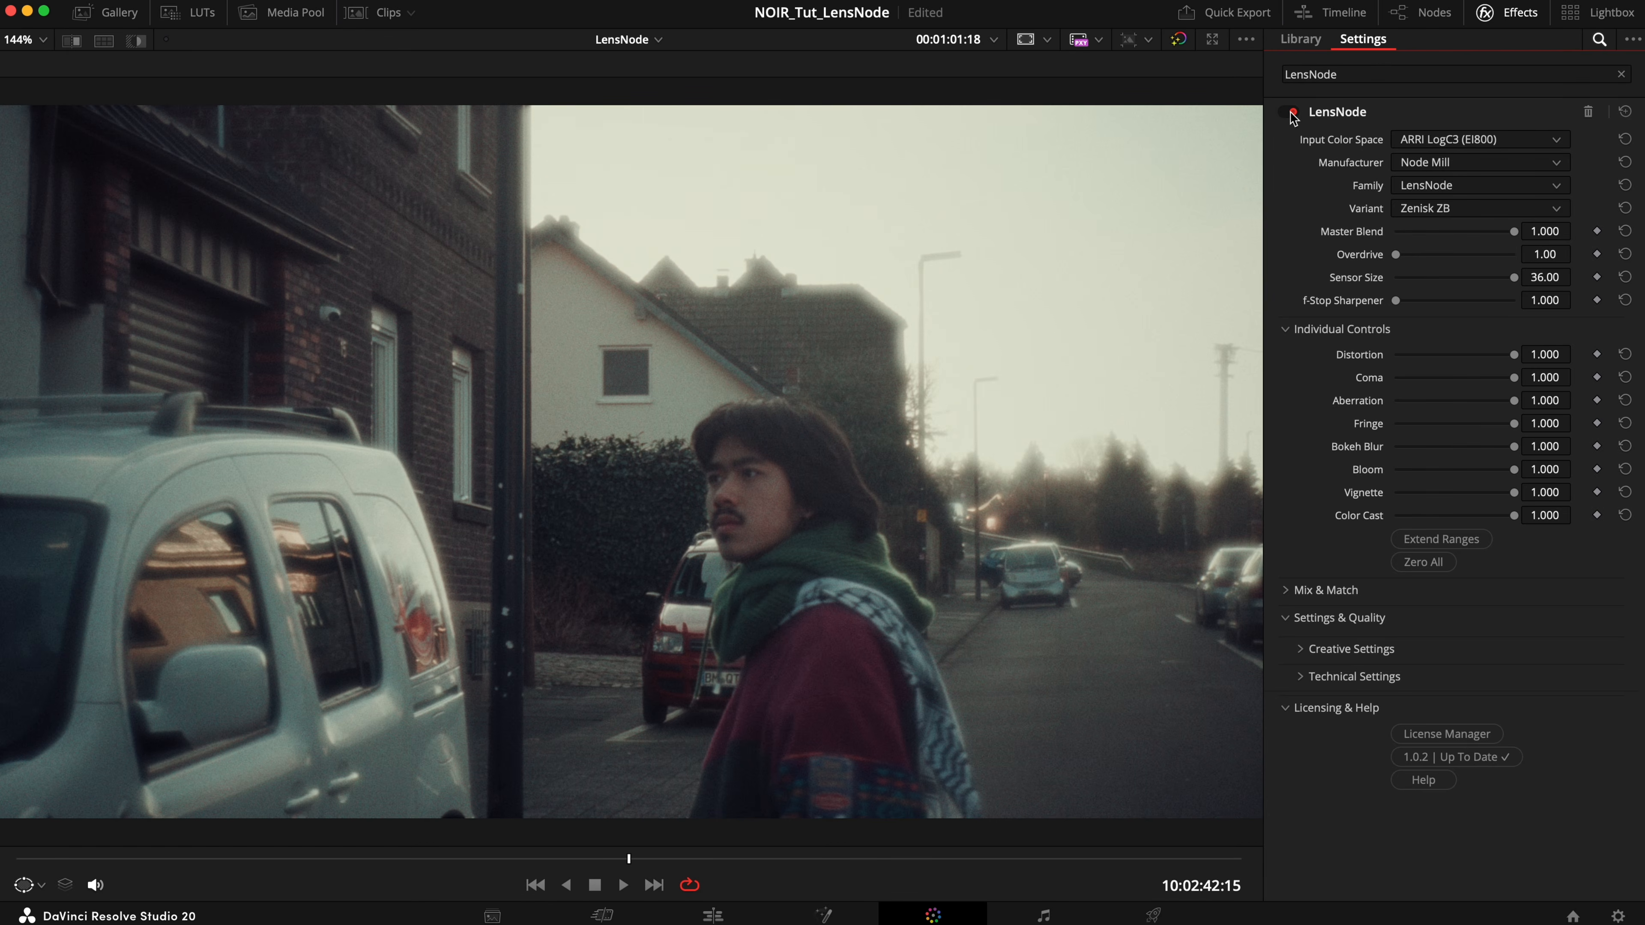
Load the Movie Effects family with the Civil War variant, and vary Master Blend, returning it to 1.000.
click(1442, 192)
click(1474, 238)
mouse_move(1395, 256)
mouse_down()
mouse_move(1473, 256)
mouse_move(1381, 241)
mouse_up()
drag(1517, 233, 1574, 248)
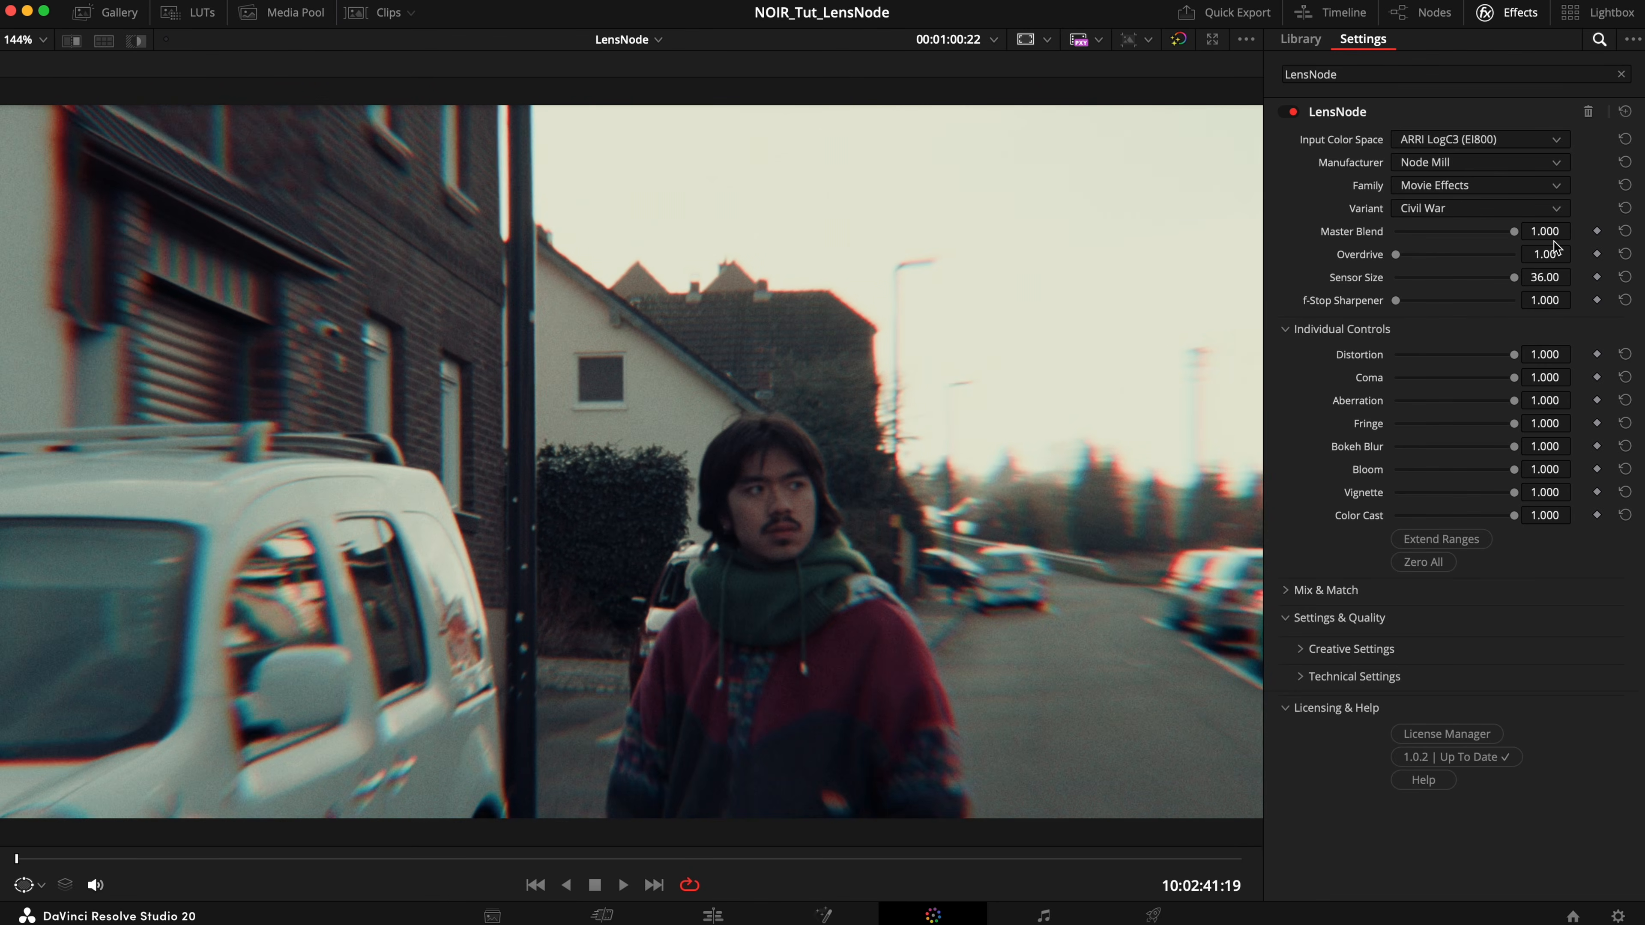
Switch the Lensbaby Obscura 16 variant to 16mm f22 and raise Bokeh Blur to about 0.744, playing the clip to review it.
key(space)
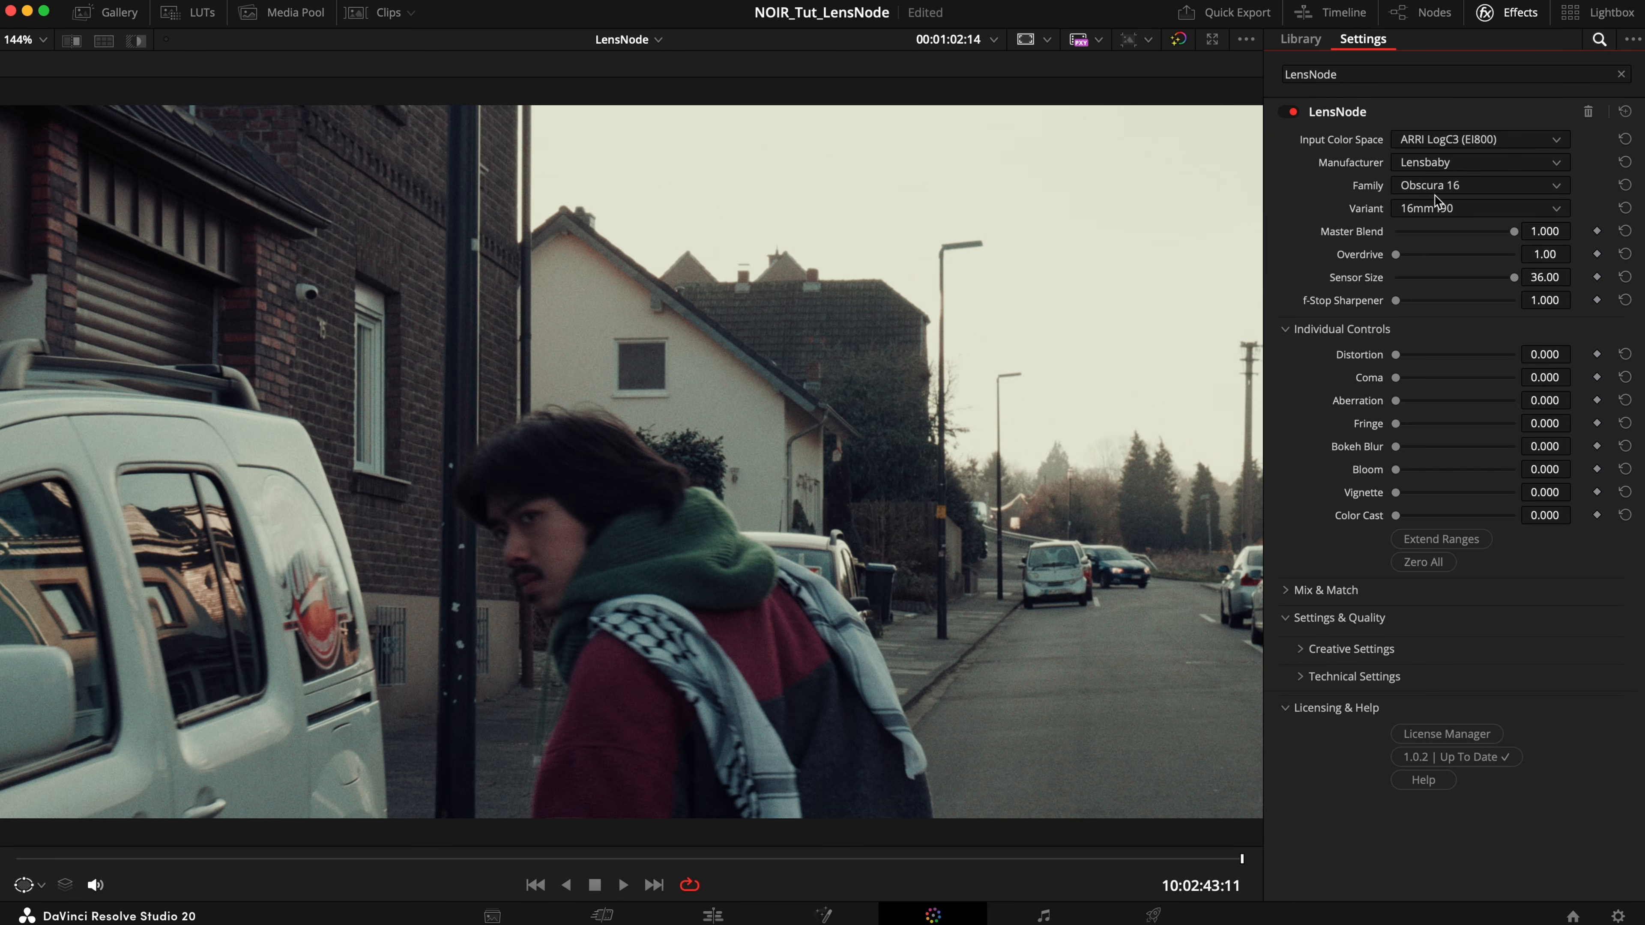
click(1435, 197)
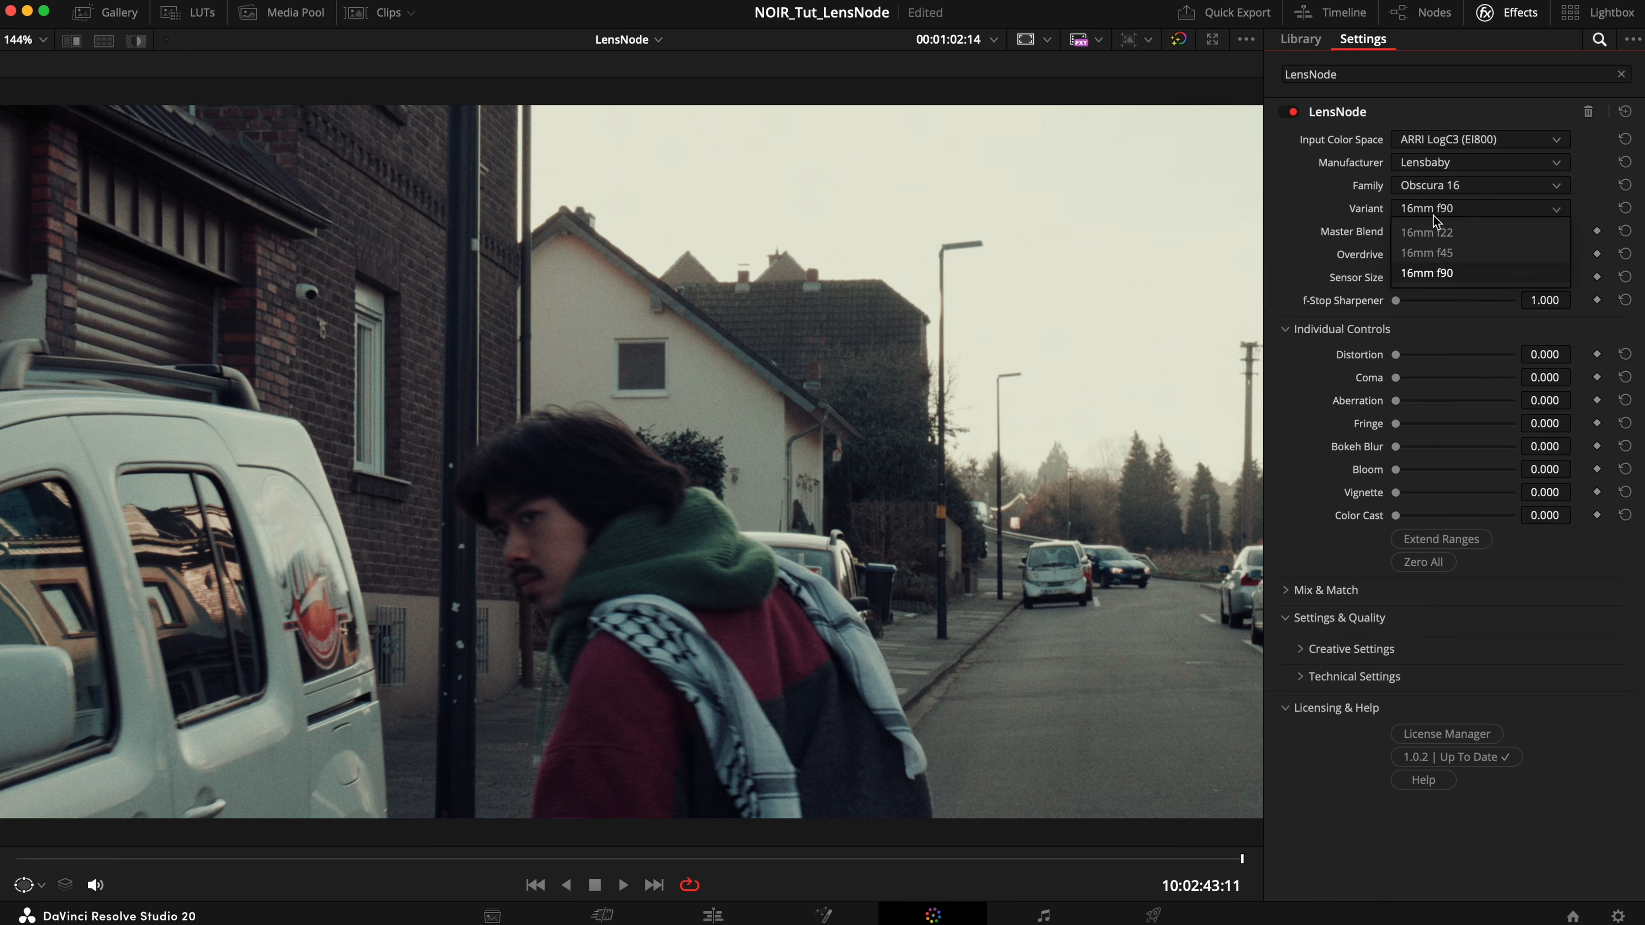
click(1432, 254)
drag(1402, 447, 1485, 454)
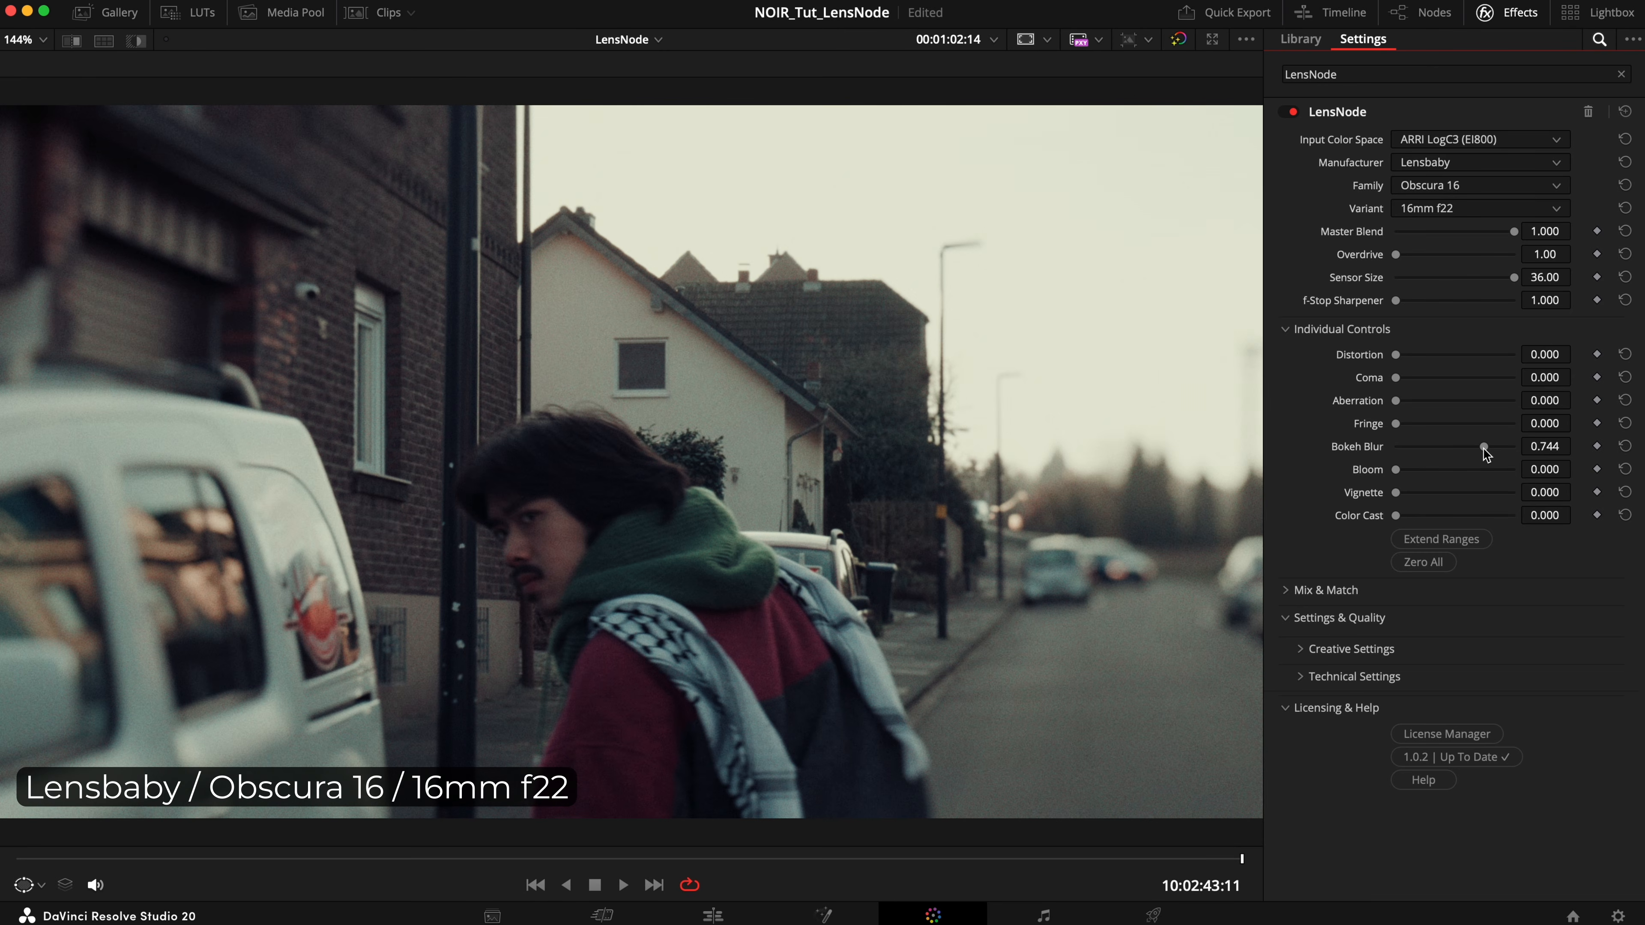
key(space)
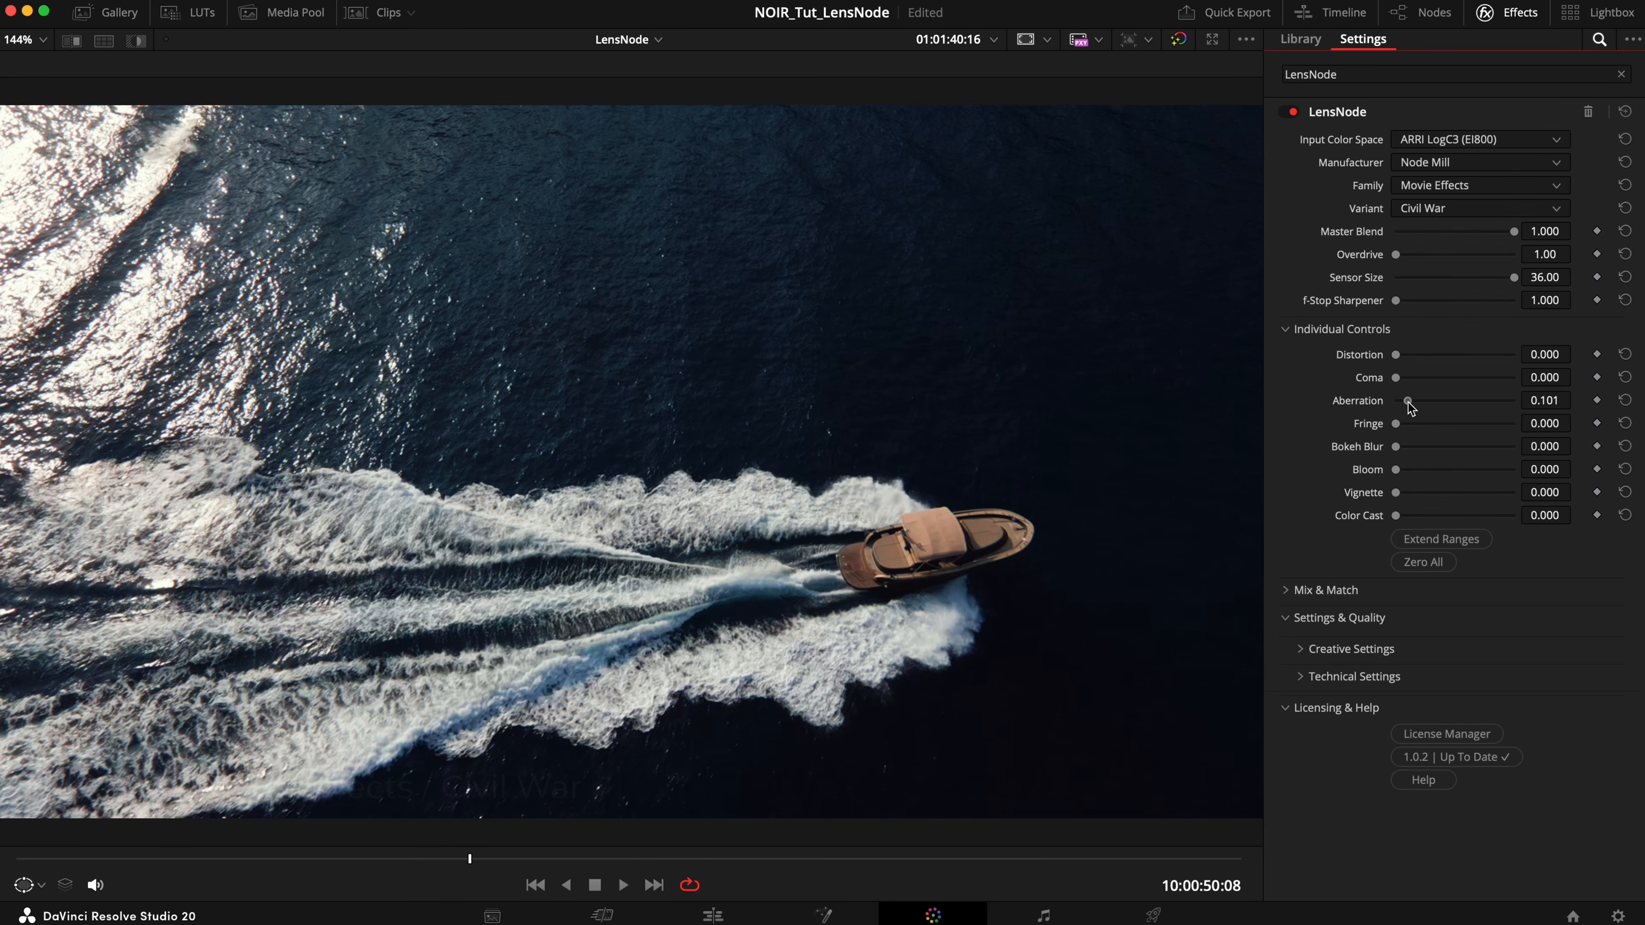
Raise Aberration to 1.000 for the Civil War variant on the boat clip and set Overdrive to about 6.23, examining the streaks up close.
drag(1399, 405, 1529, 415)
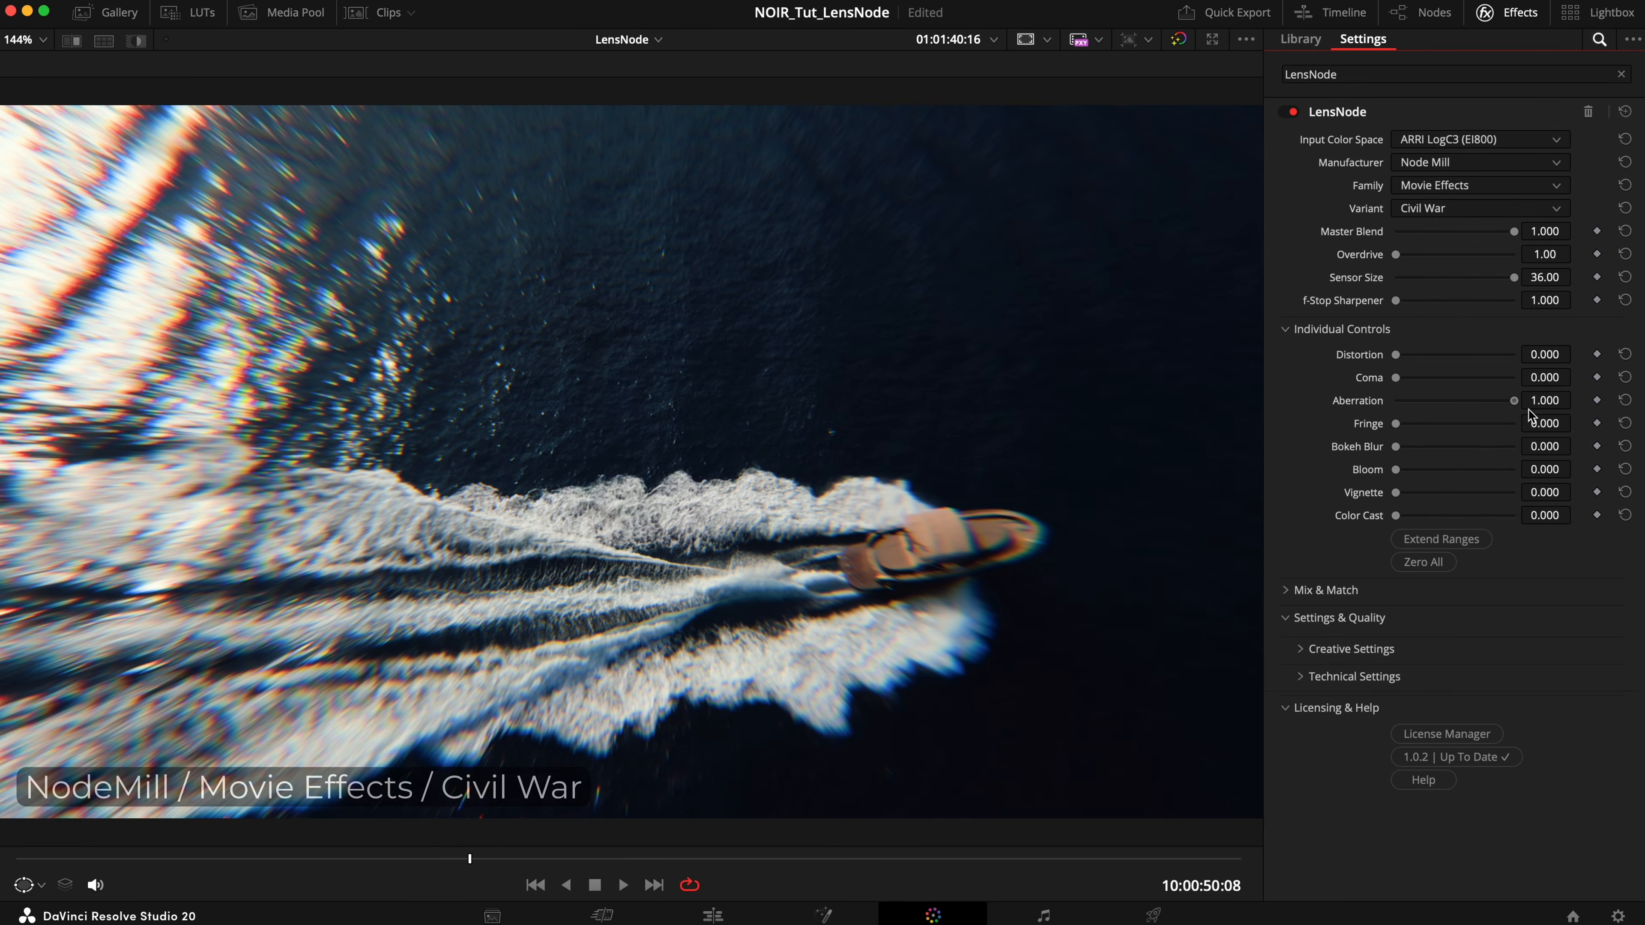
drag(1401, 258, 1478, 257)
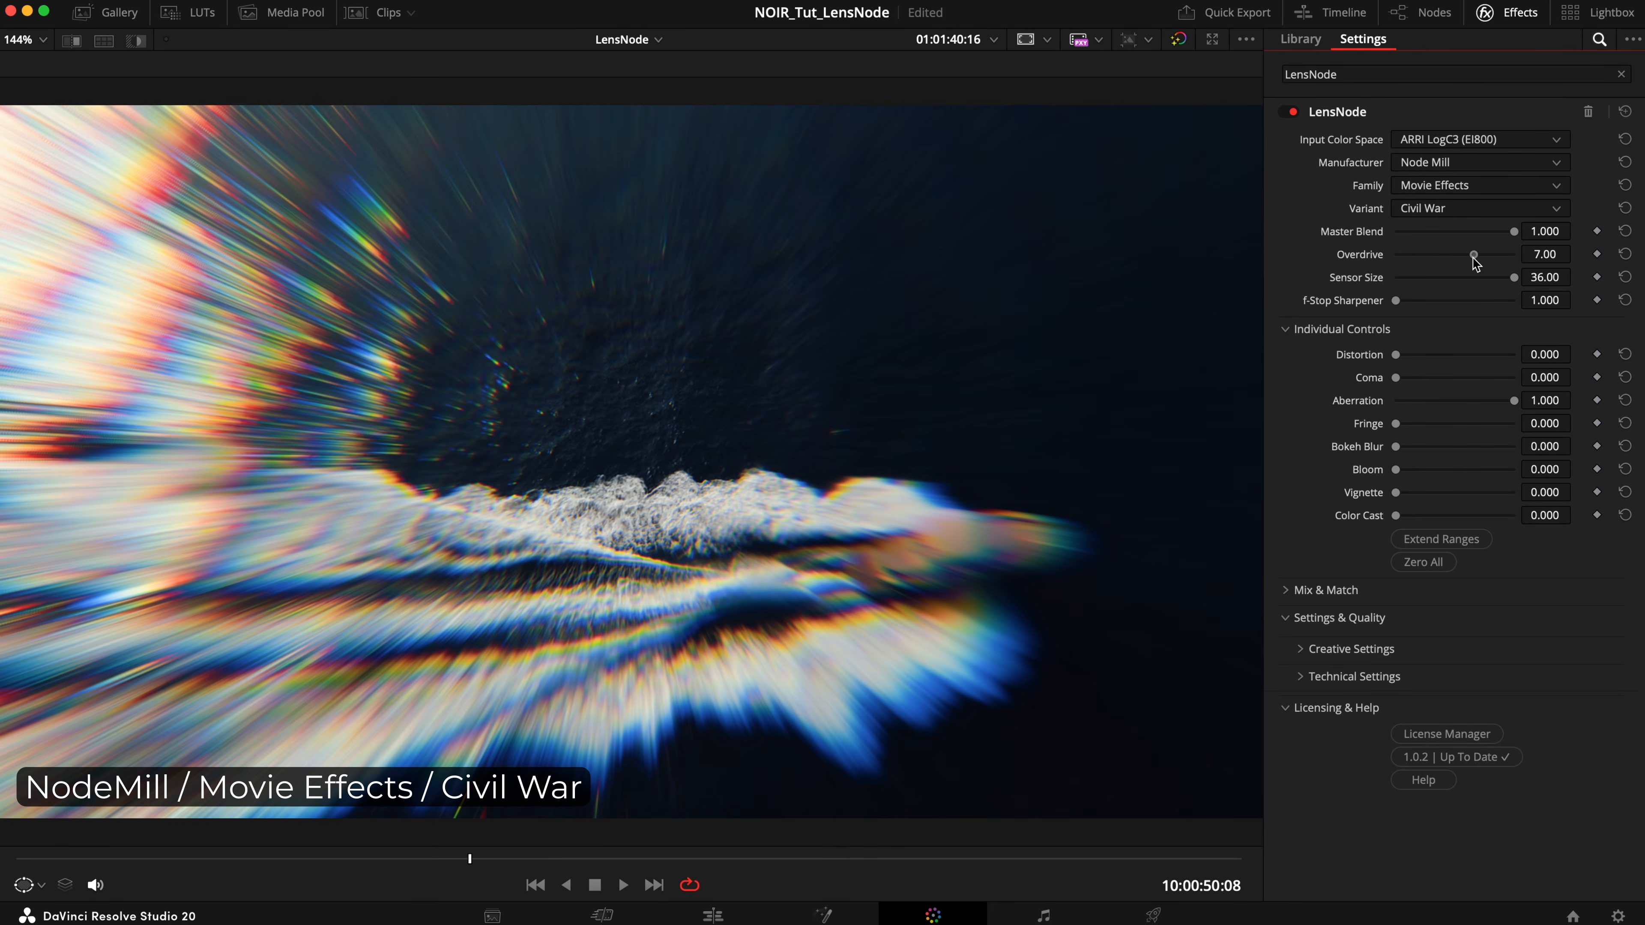
scroll(39, 183, up, 5)
scroll(39, 183, up, 3)
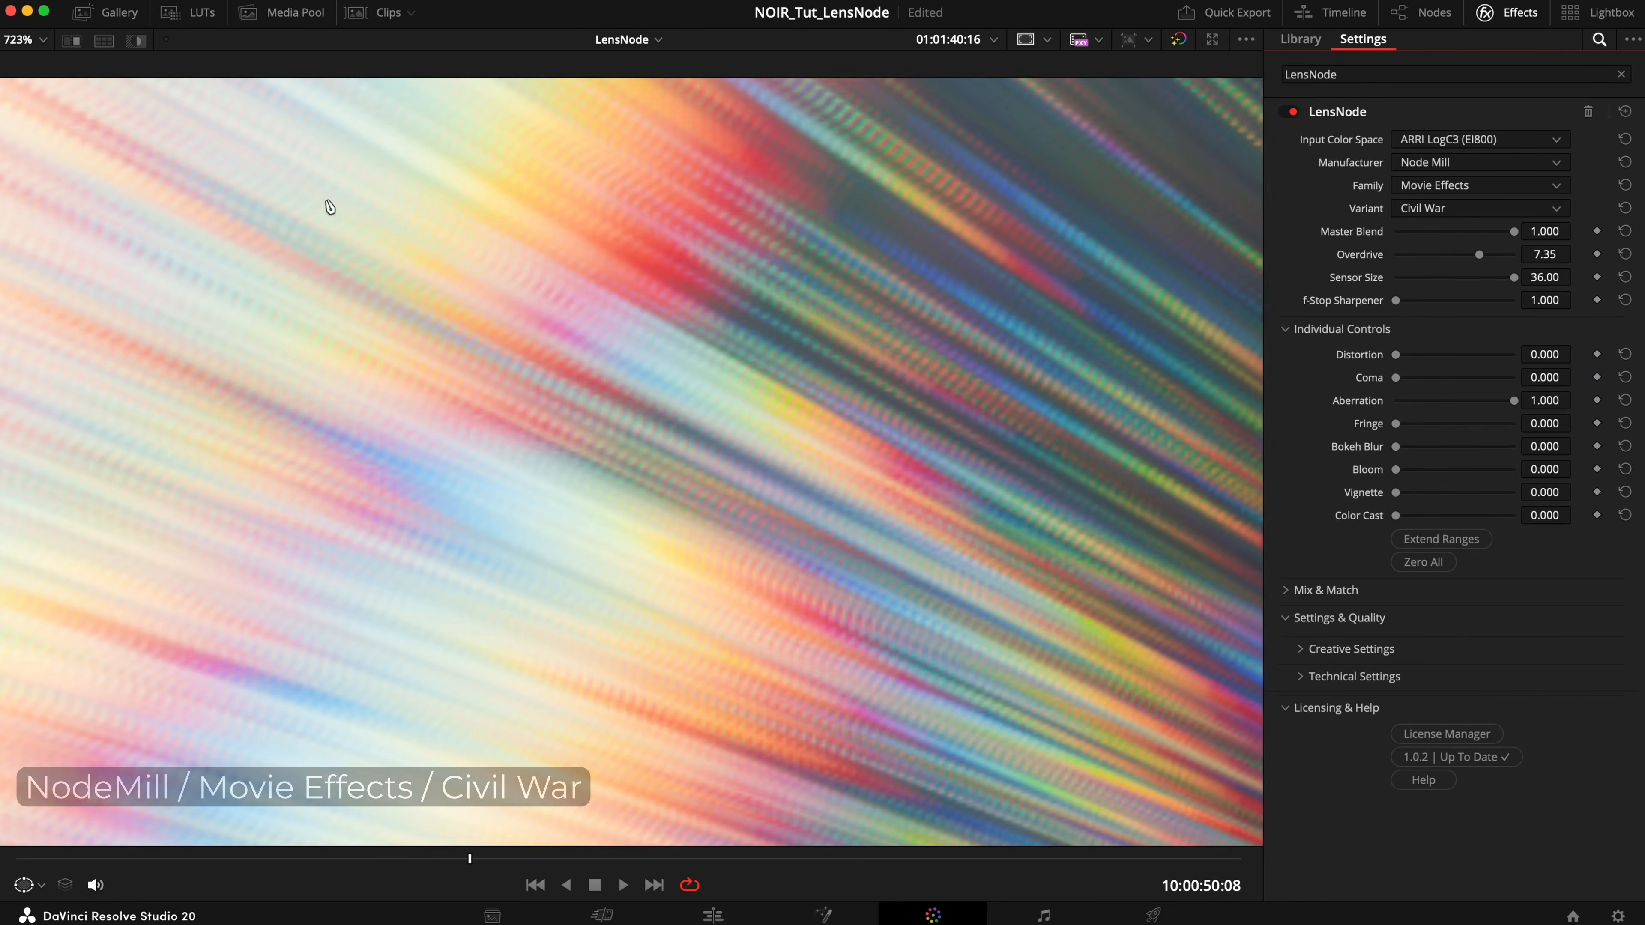
mouse_move(1479, 255)
mouse_down()
mouse_move(1396, 279)
mouse_move(1467, 284)
mouse_up()
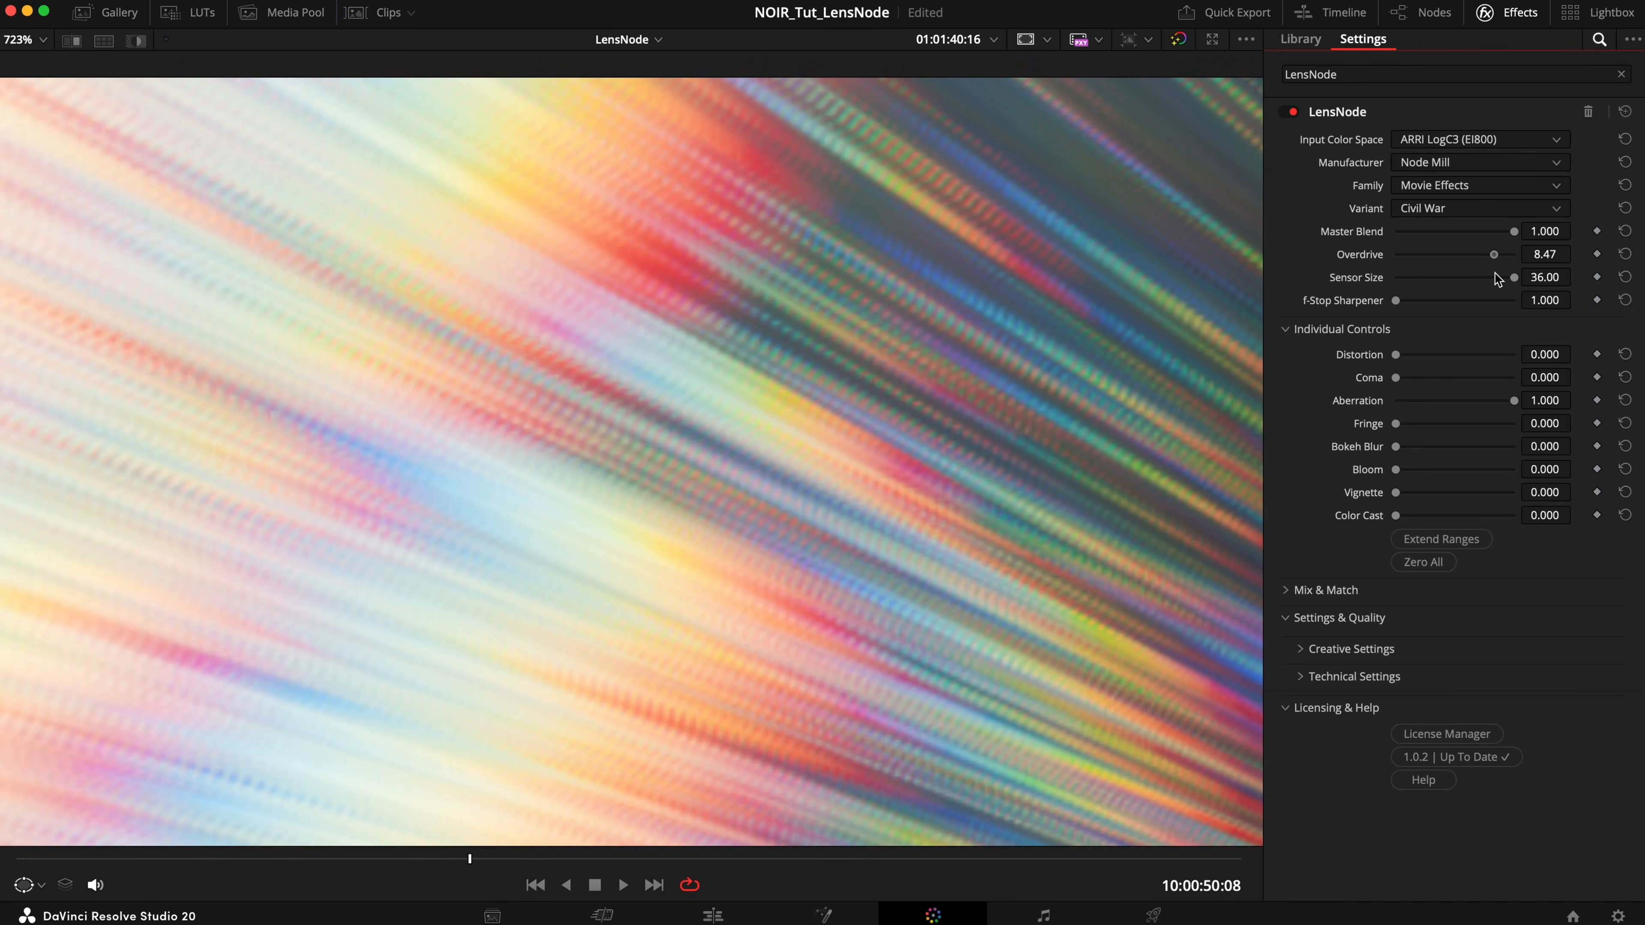
Lower Aberration Max Steps to 4 in the technical settings to compare the streaks, and raise it to 18.
click(1301, 676)
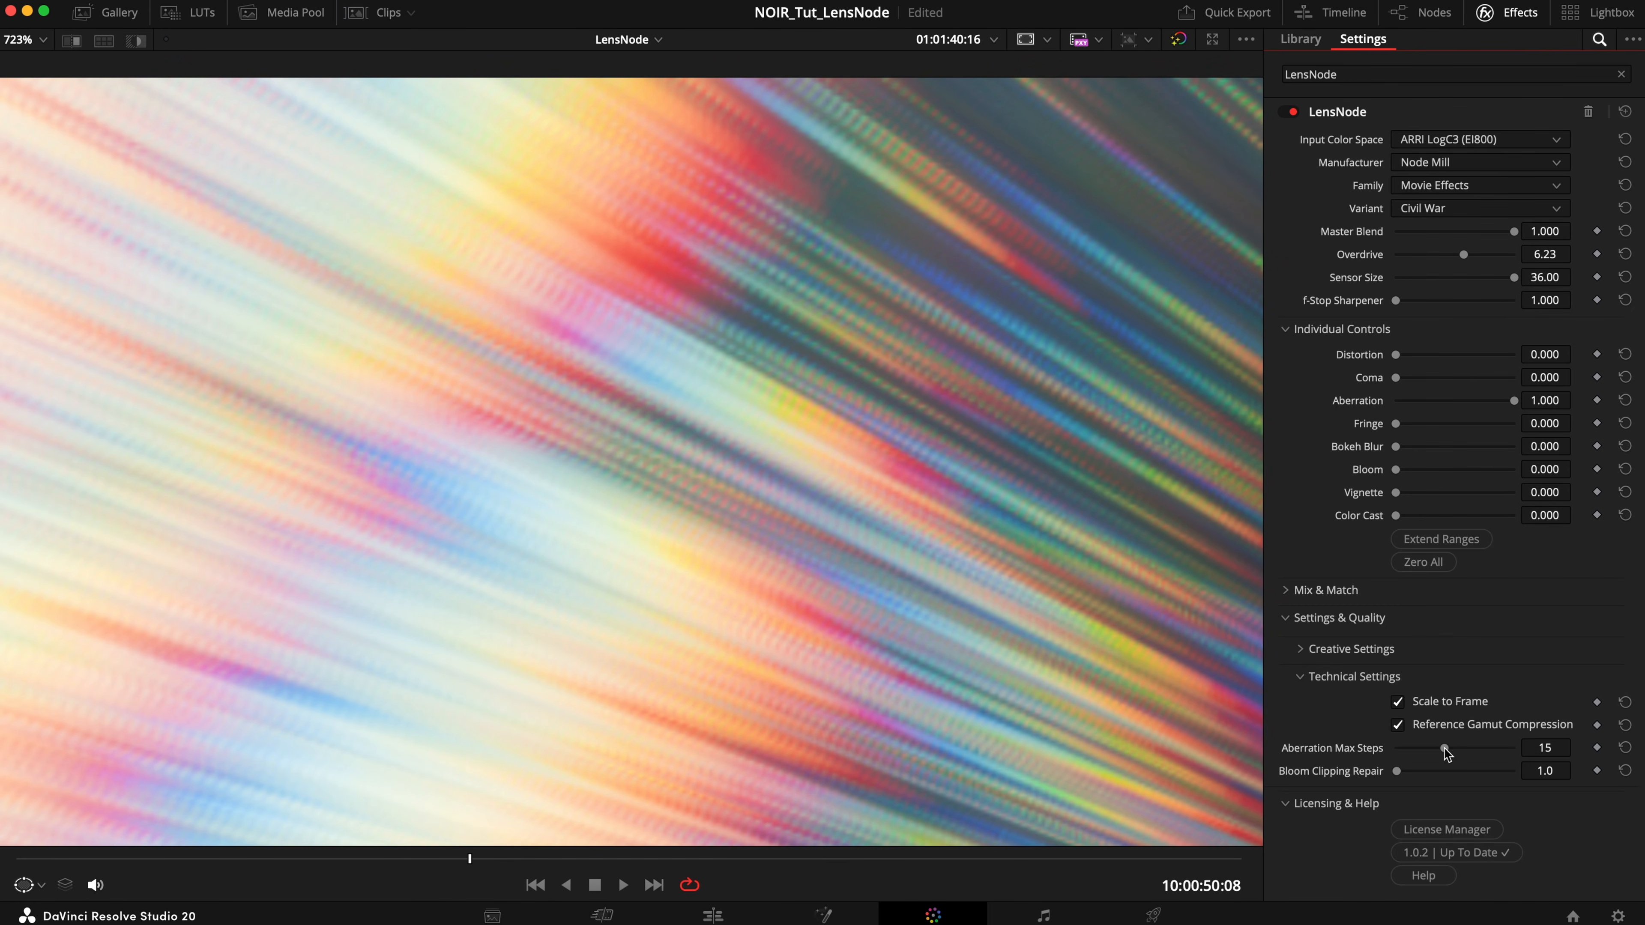
drag(1445, 752, 1401, 750)
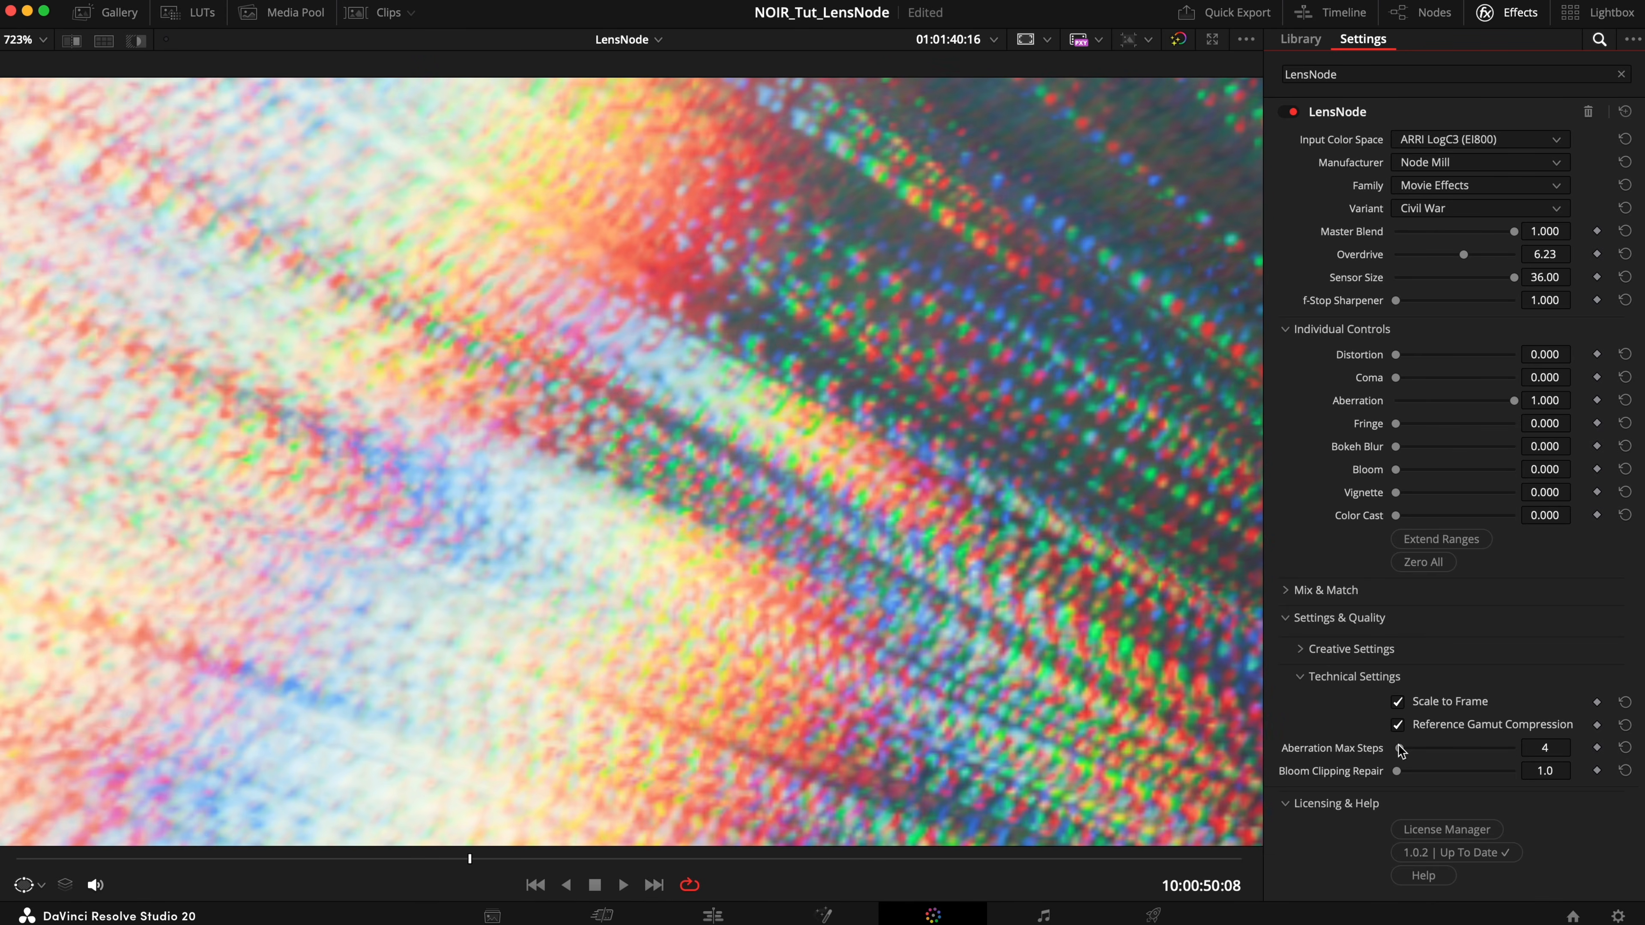
scroll(221, 304, down, 6)
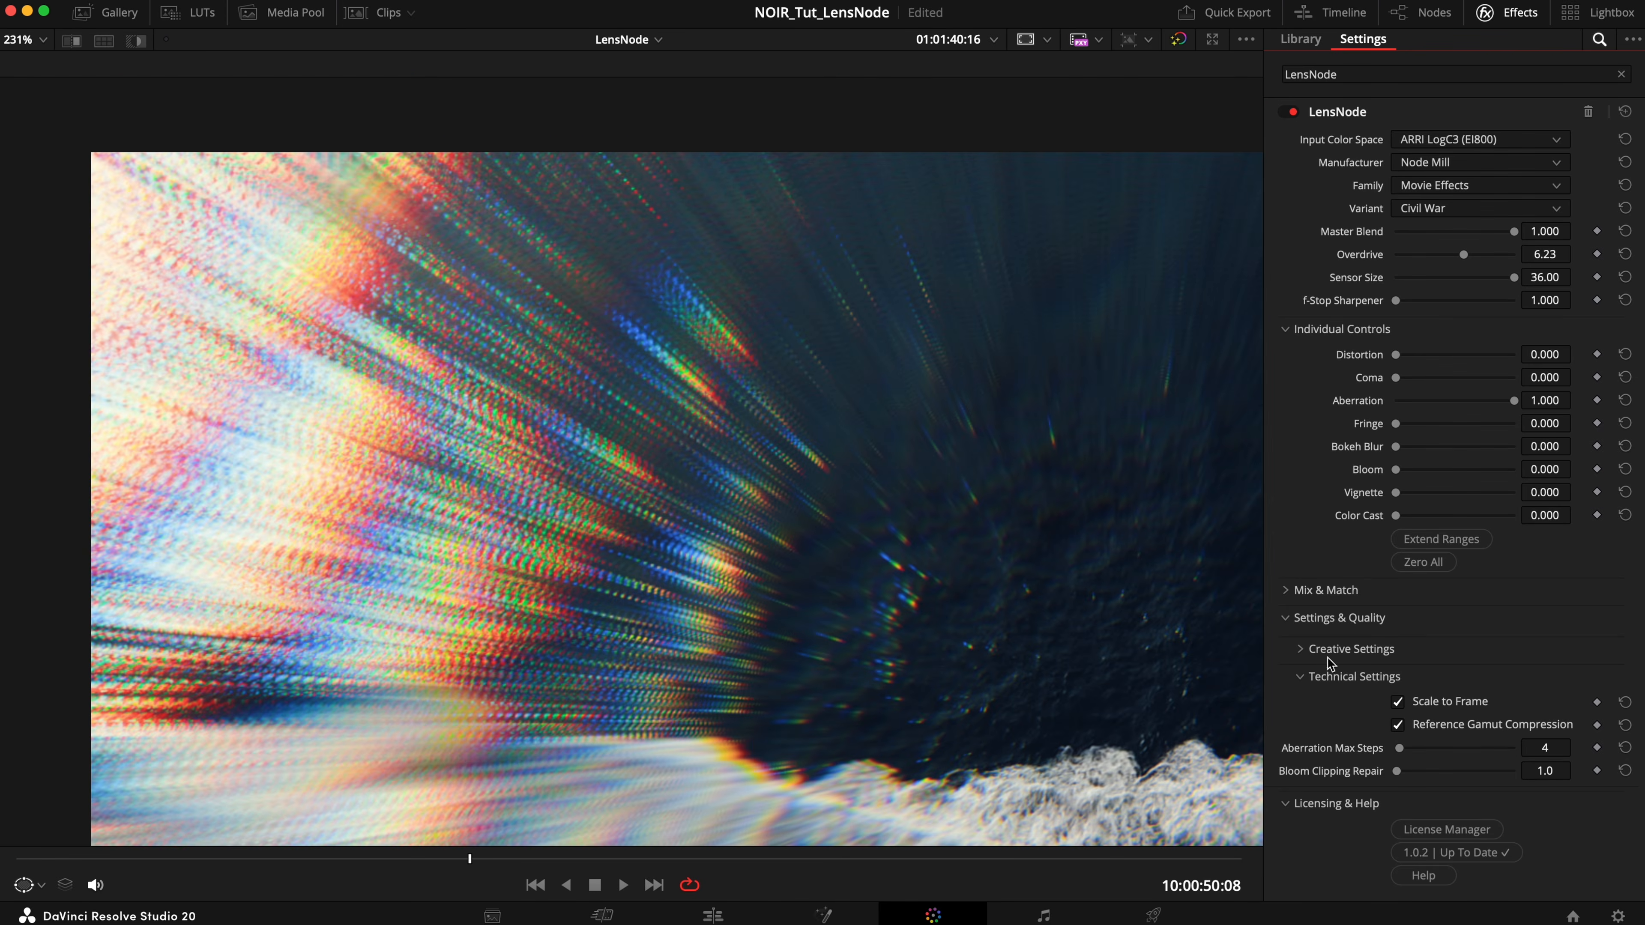
mouse_move(1400, 750)
mouse_down()
mouse_move(1500, 752)
mouse_move(1458, 752)
mouse_up()
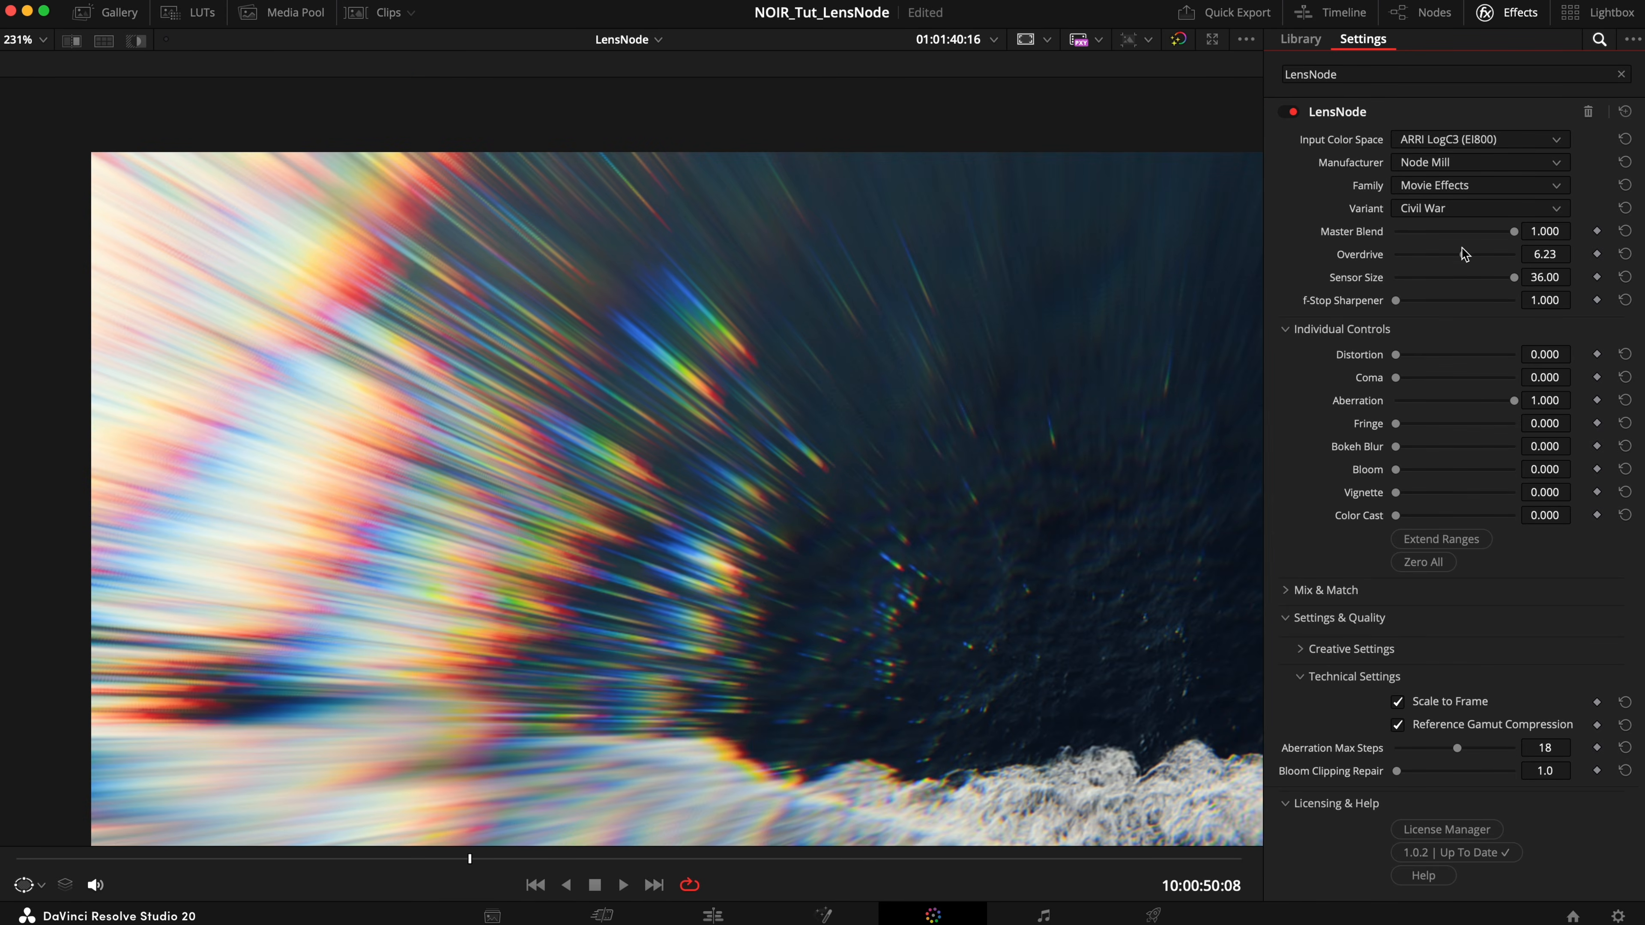
Return Overdrive to 1.00 and reduce Aberration Max Steps while inspecting the highlight streaks up close.
drag(1465, 254, 1311, 289)
scroll(568, 582, up, 8)
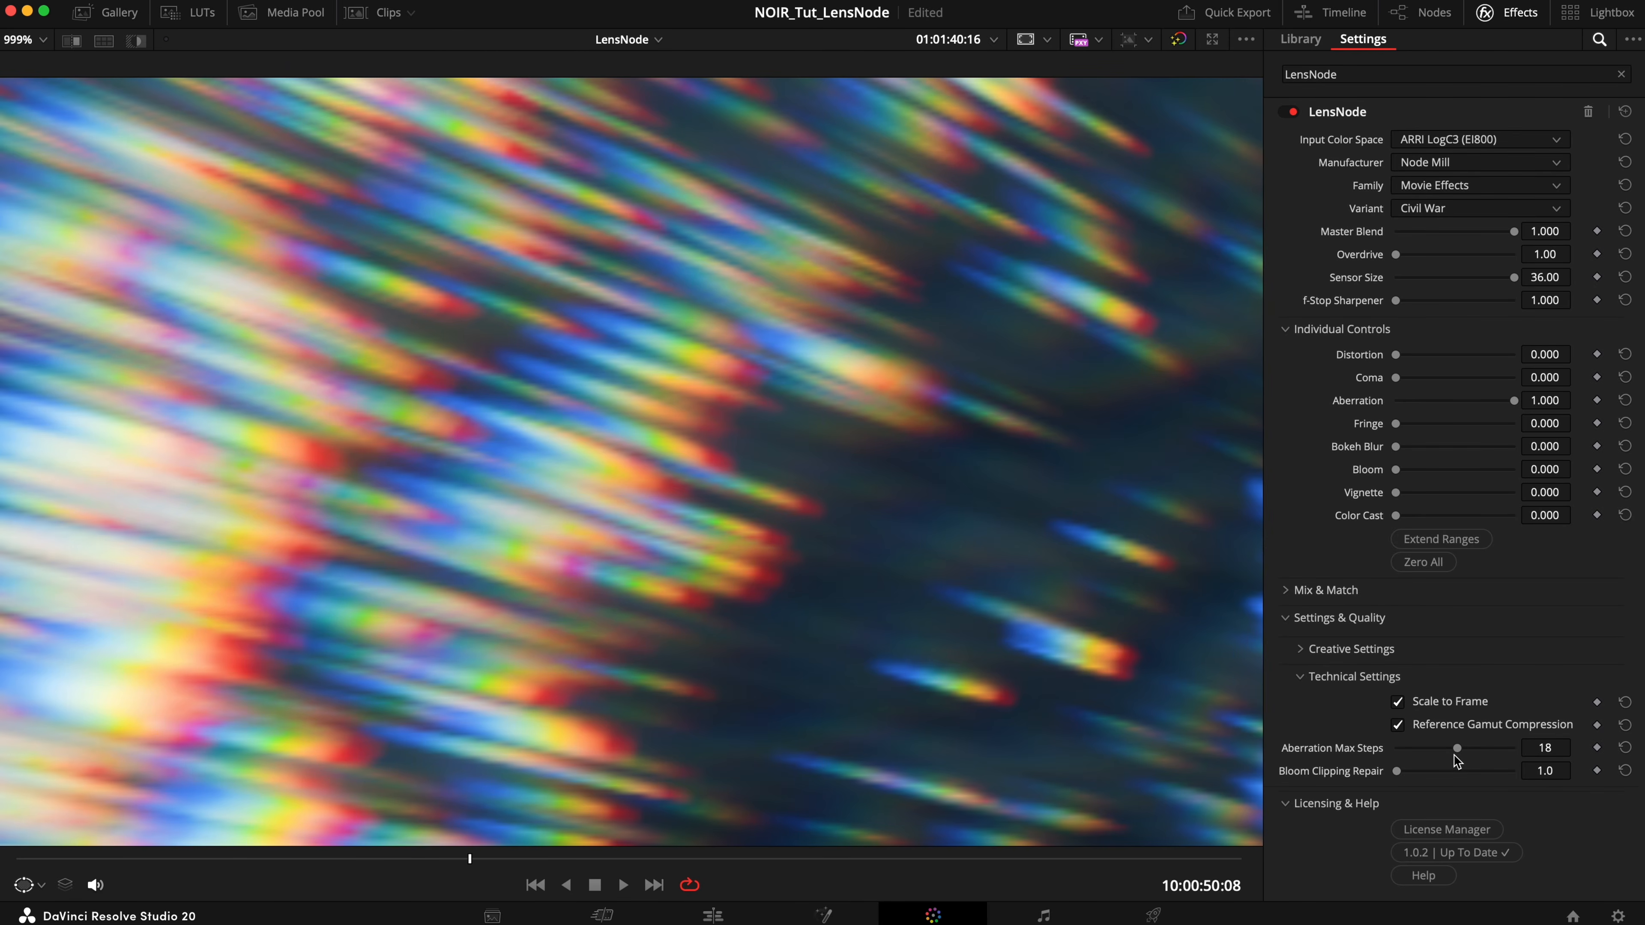
drag(1456, 758, 1423, 755)
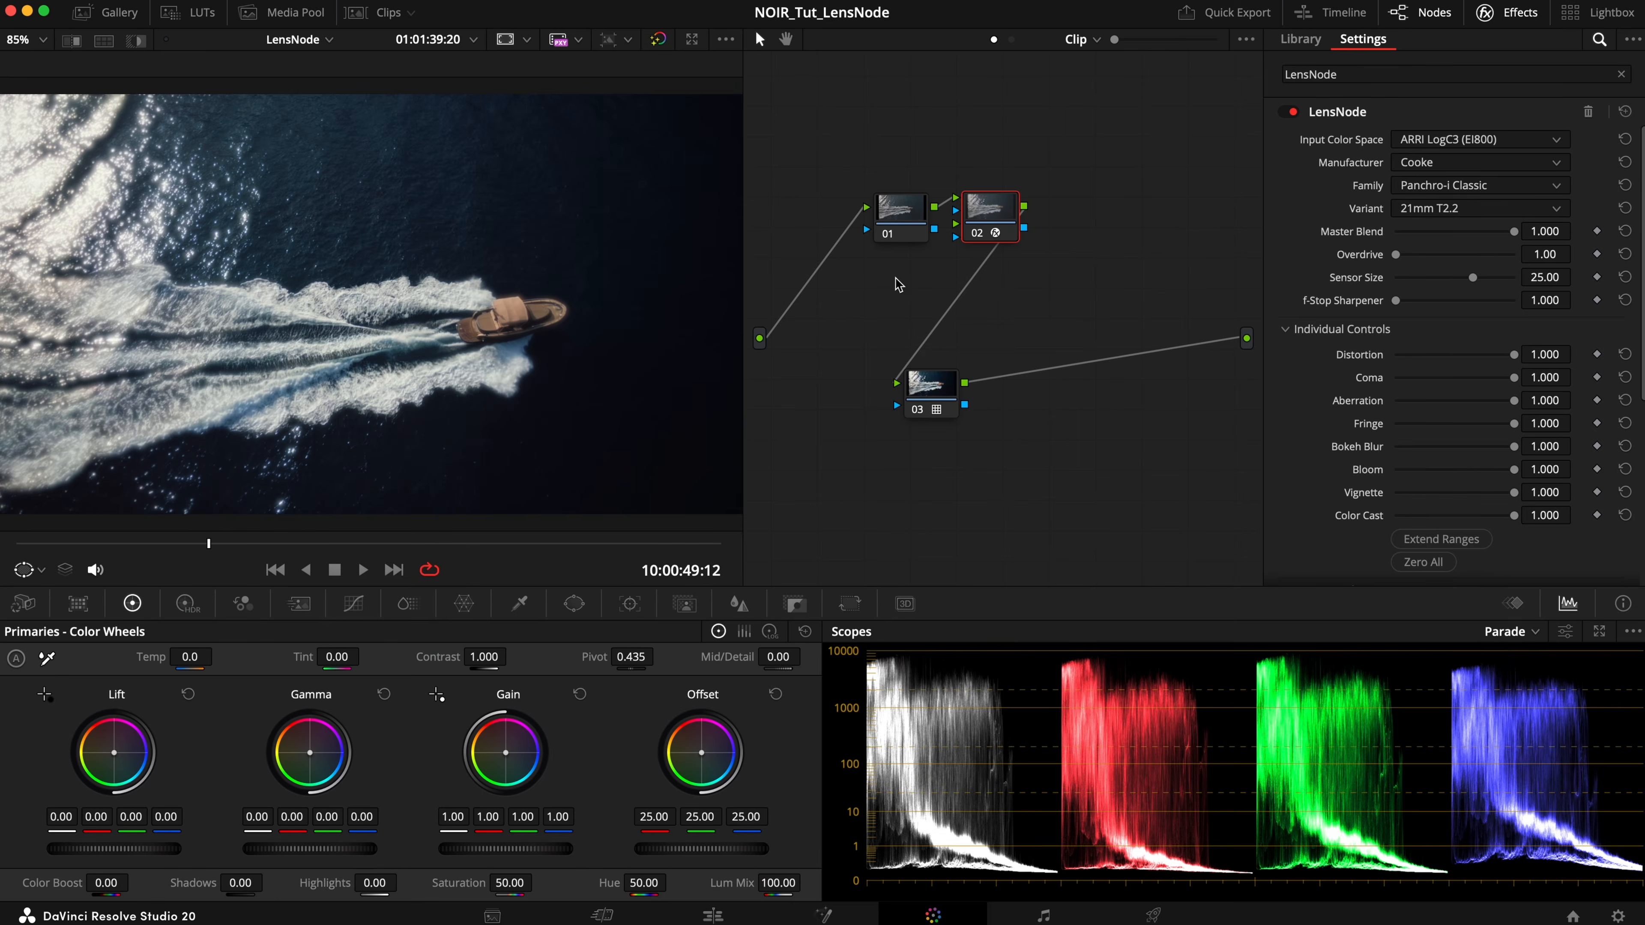
Set the LensNode timeline's resolution to 3840 x 2160 Ultra HD from the media pool.
click(309, 16)
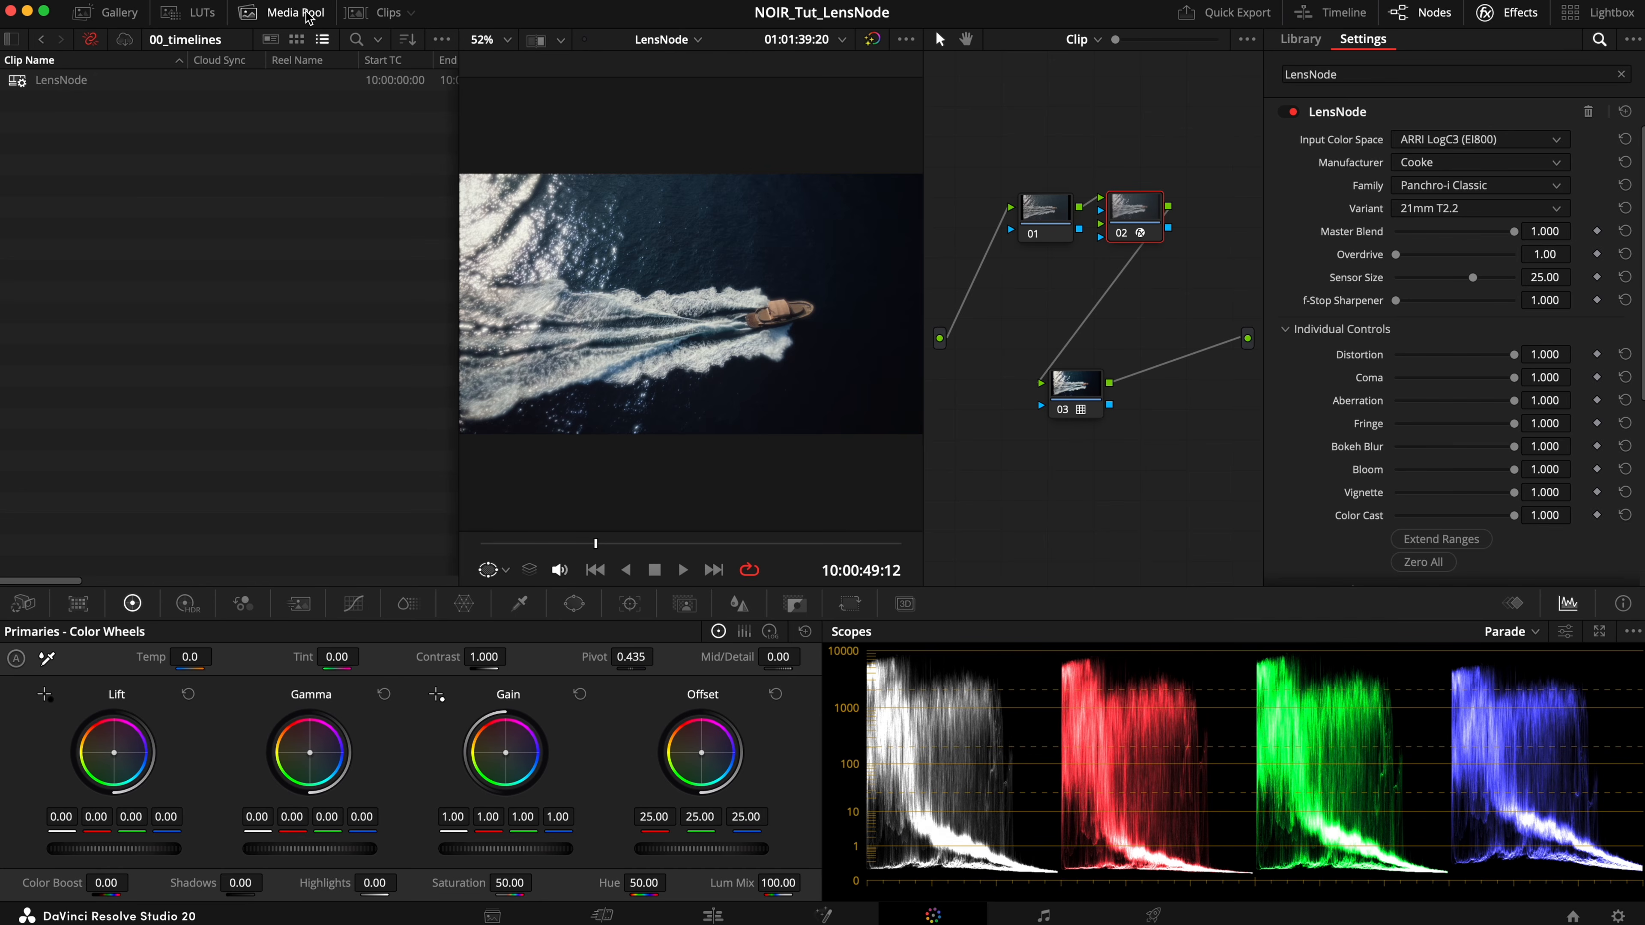
right_click(96, 81)
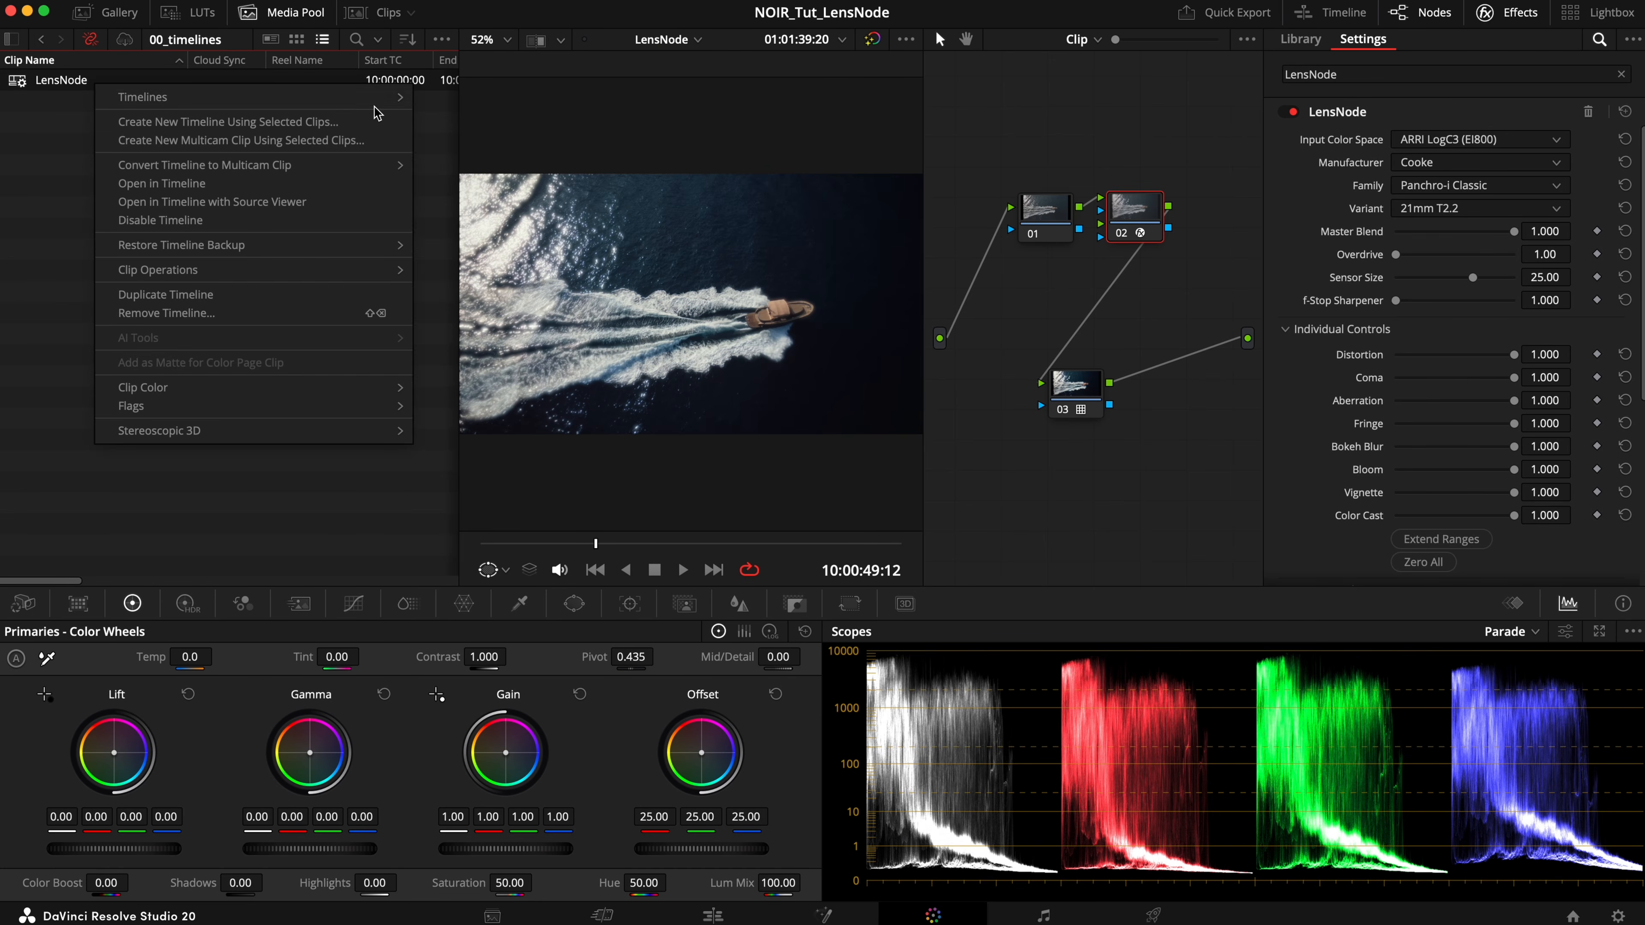
mouse_move(402, 97)
click(457, 98)
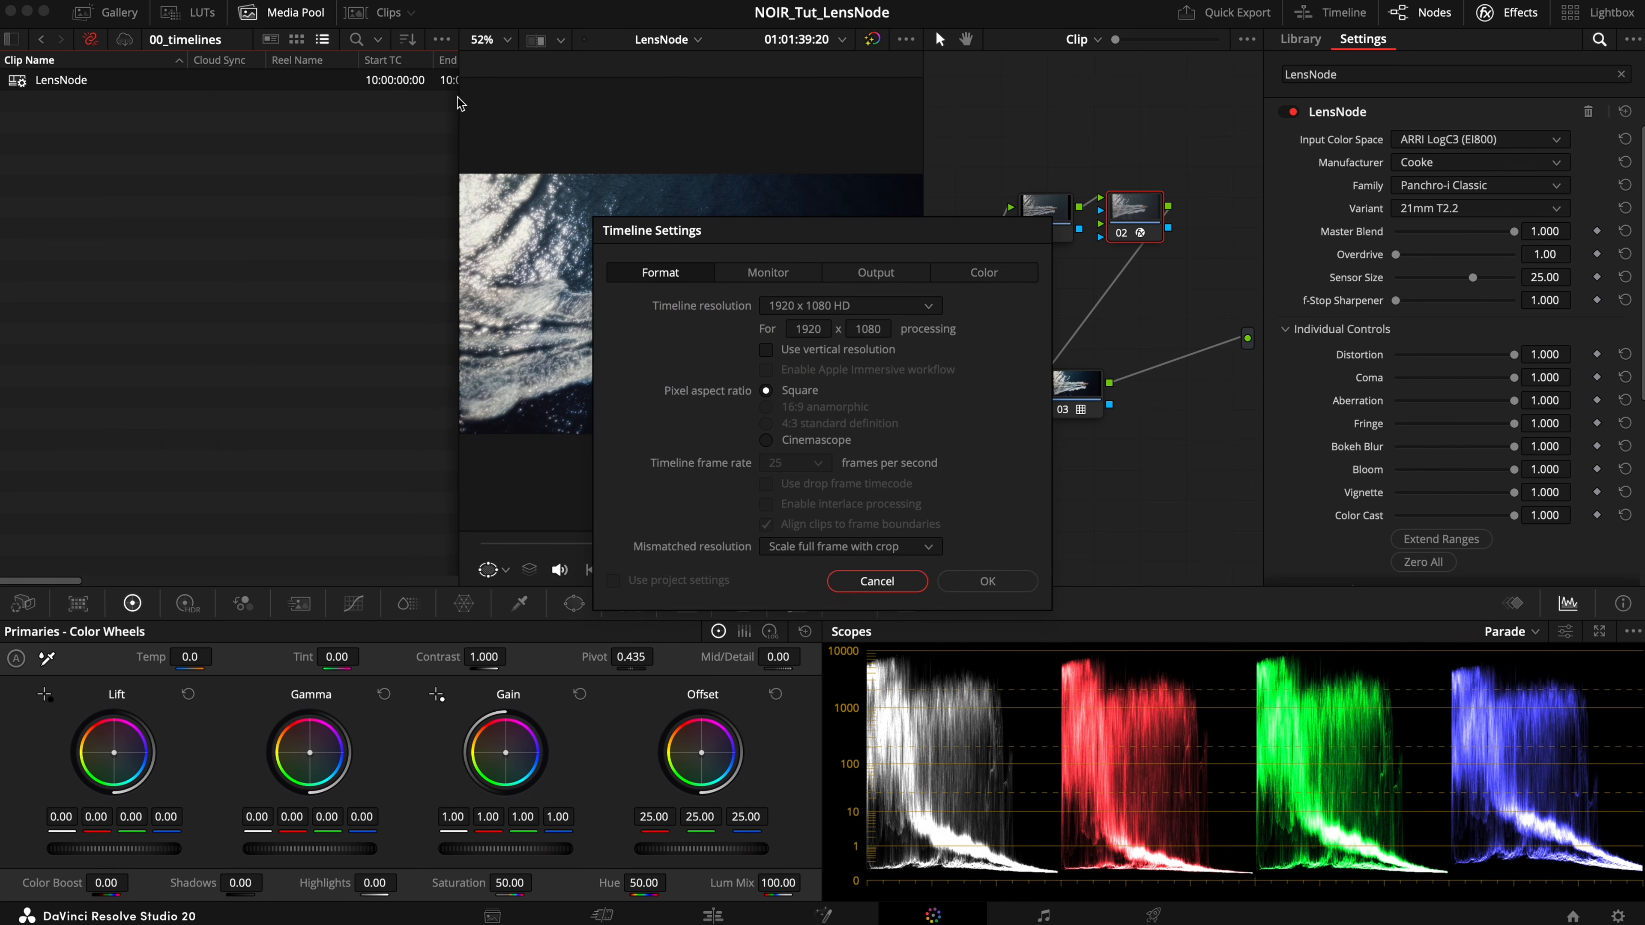
click(894, 309)
scroll(848, 415, down, 5)
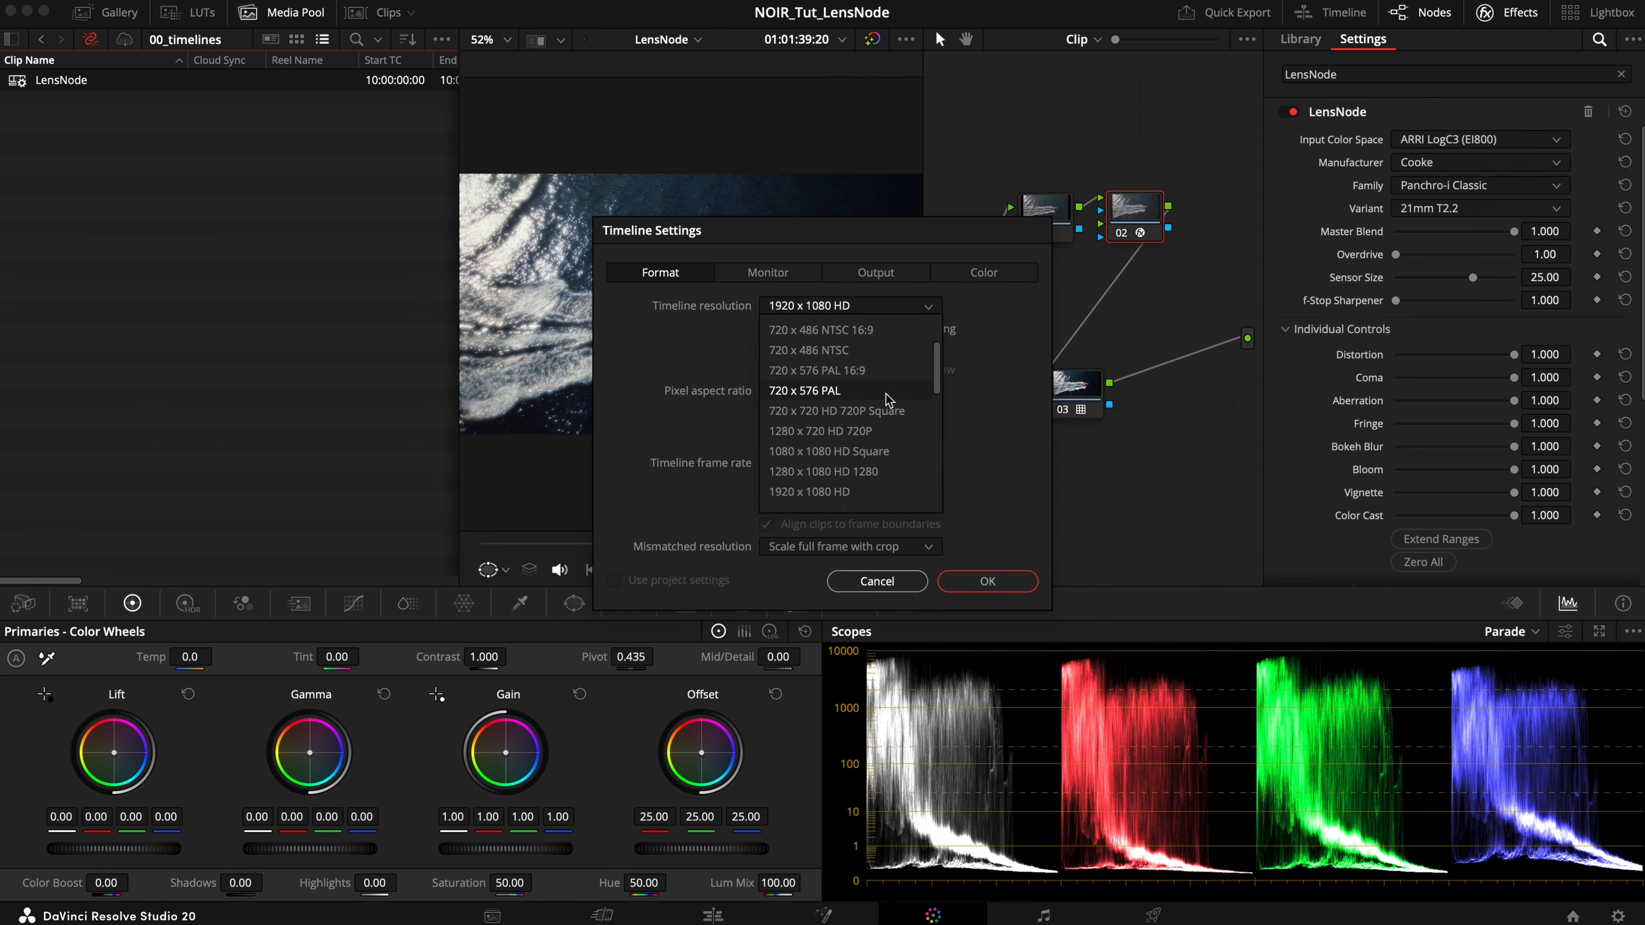
click(884, 471)
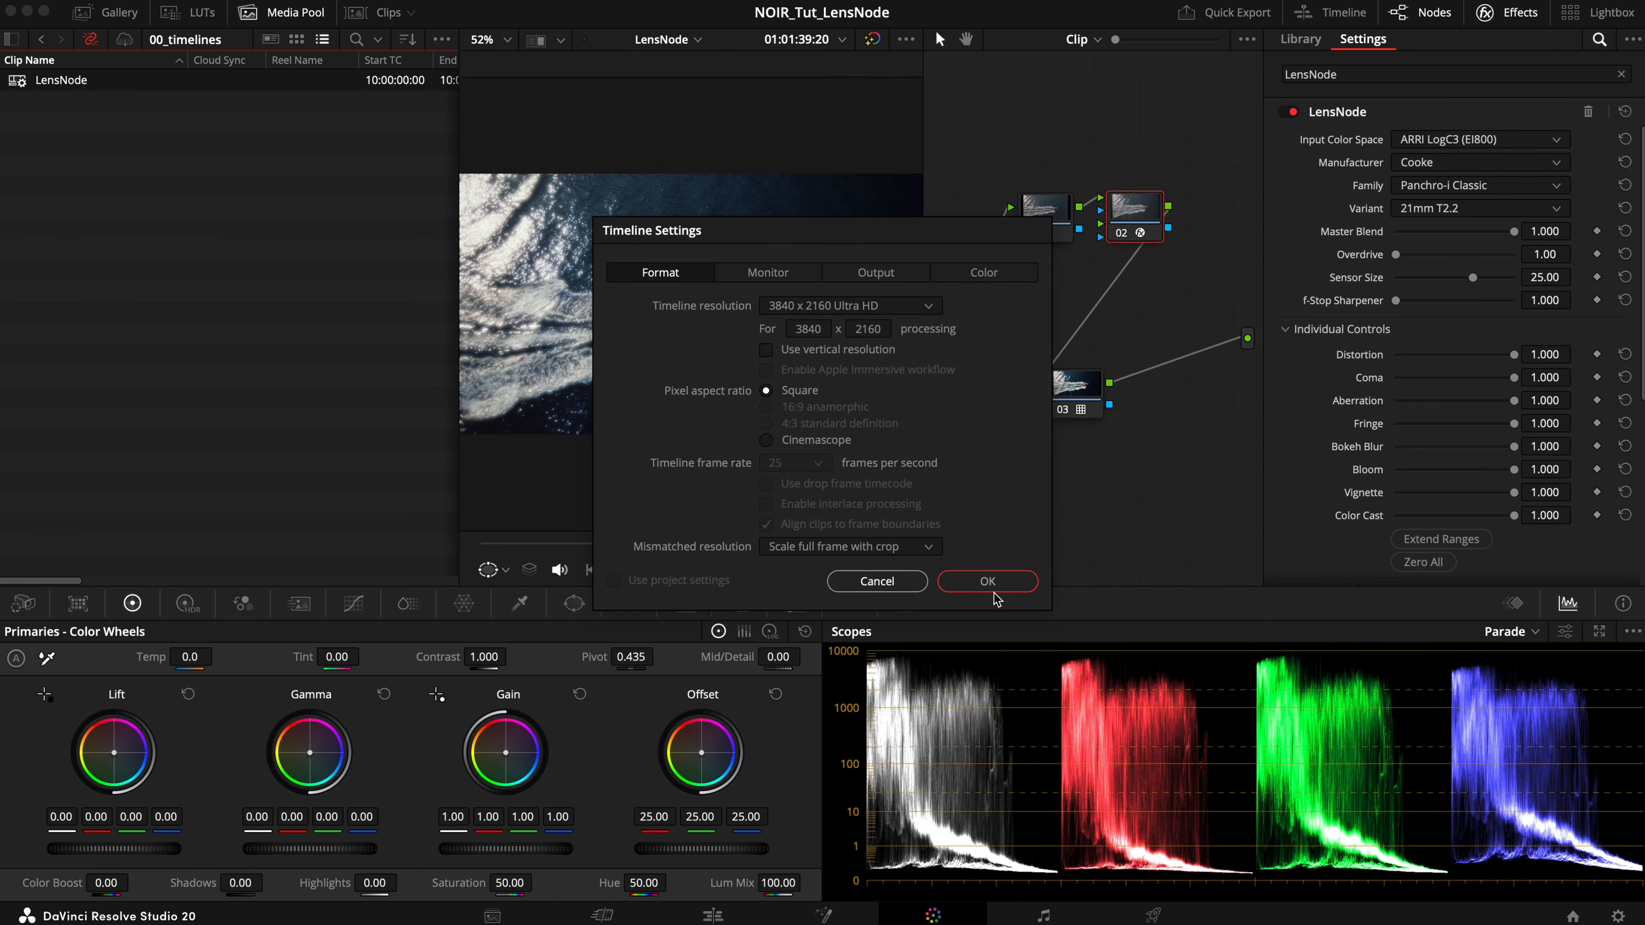
click(987, 581)
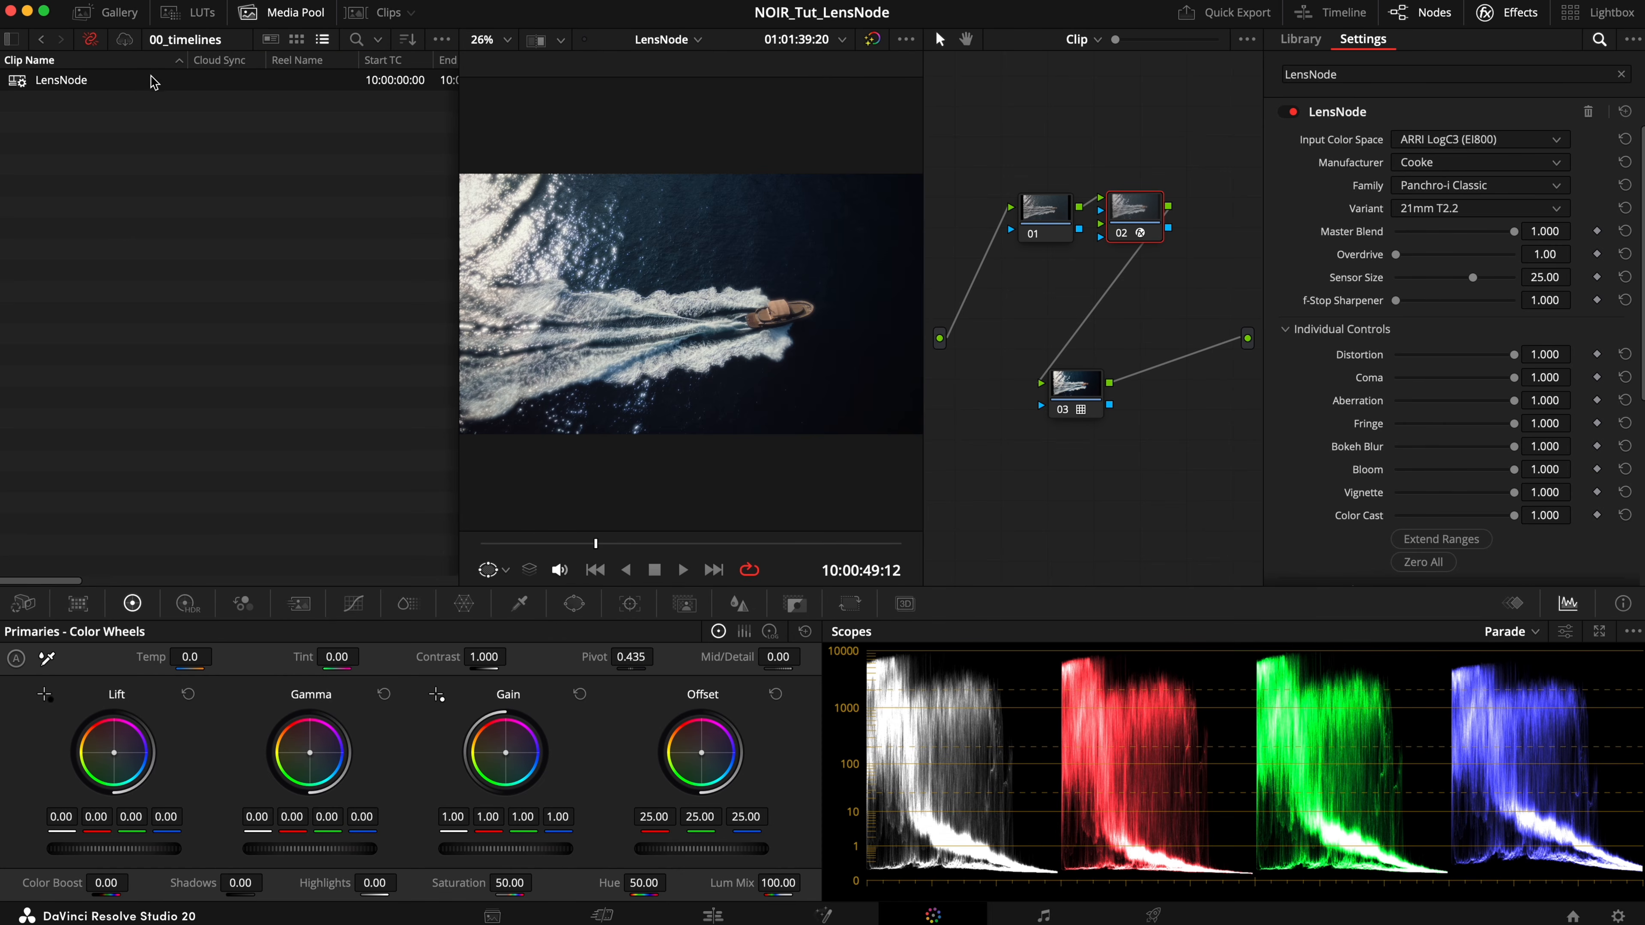
Set the LensNode timeline's resolution back to 1920 x 1080 HD.
right_click(148, 76)
mouse_move(431, 88)
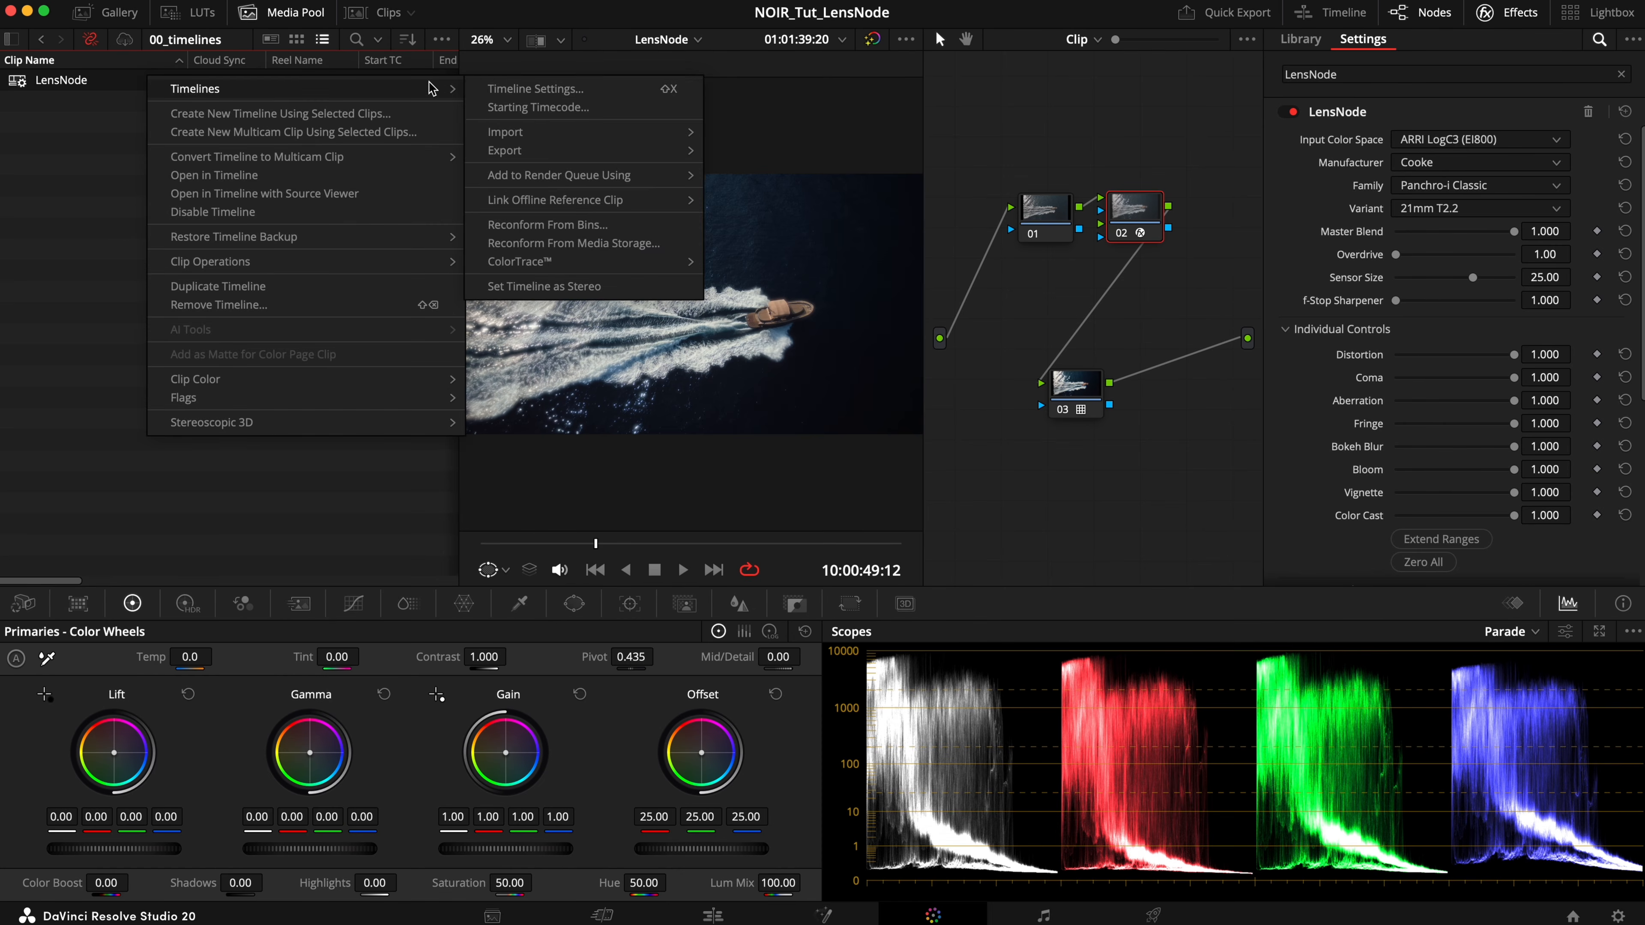
click(504, 92)
click(781, 302)
click(846, 435)
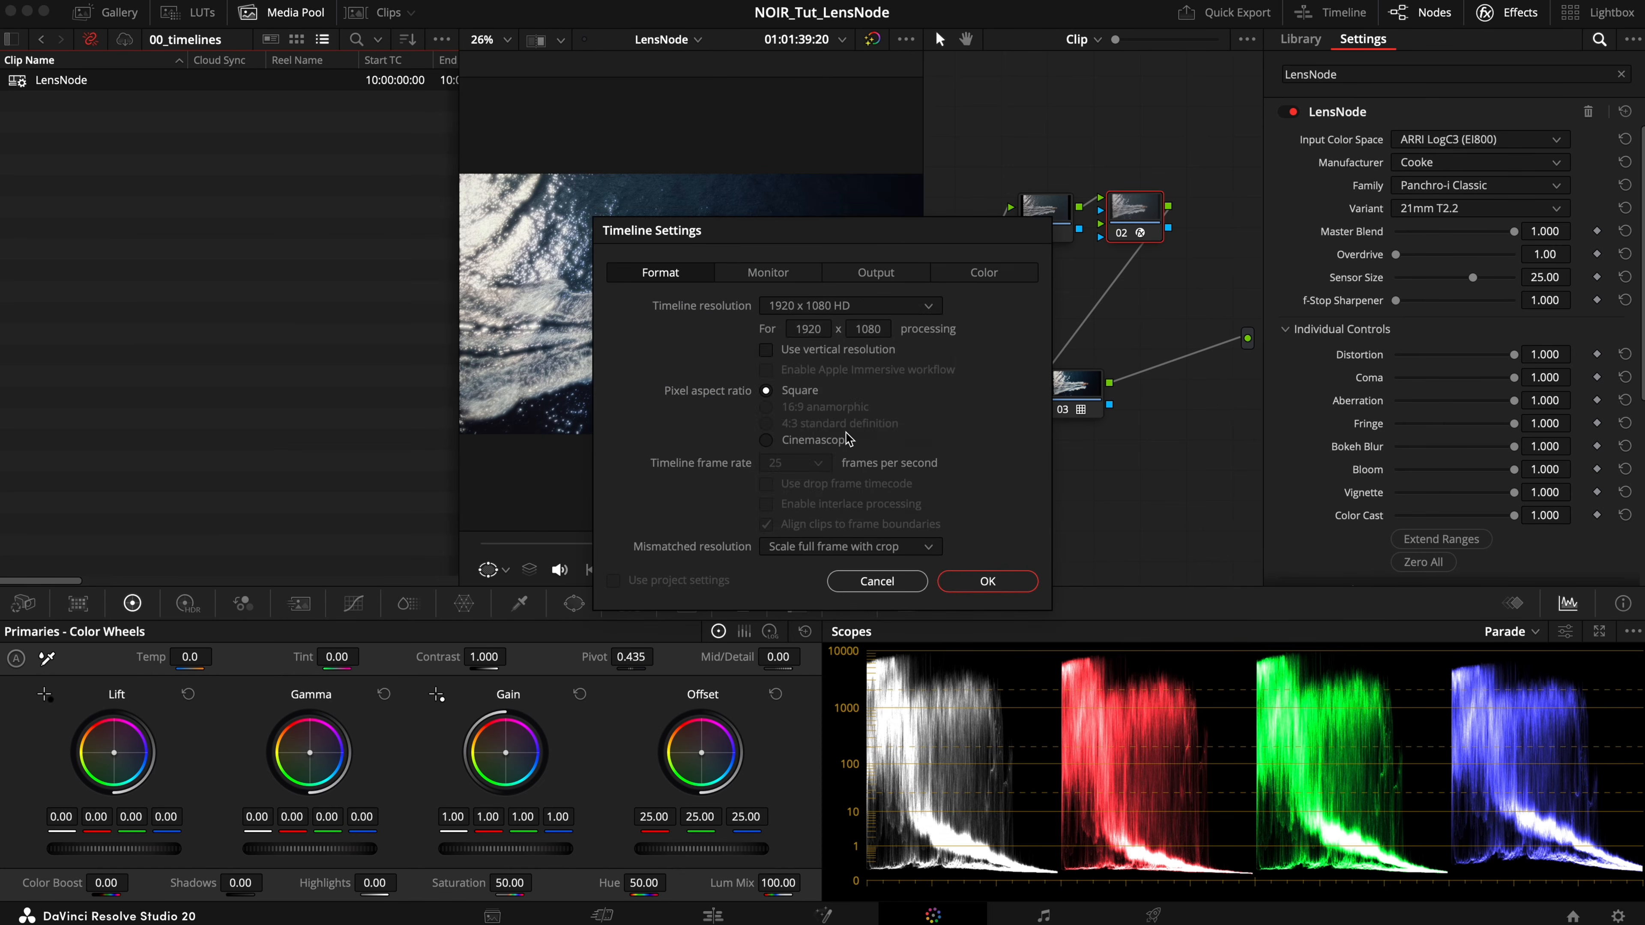
click(985, 577)
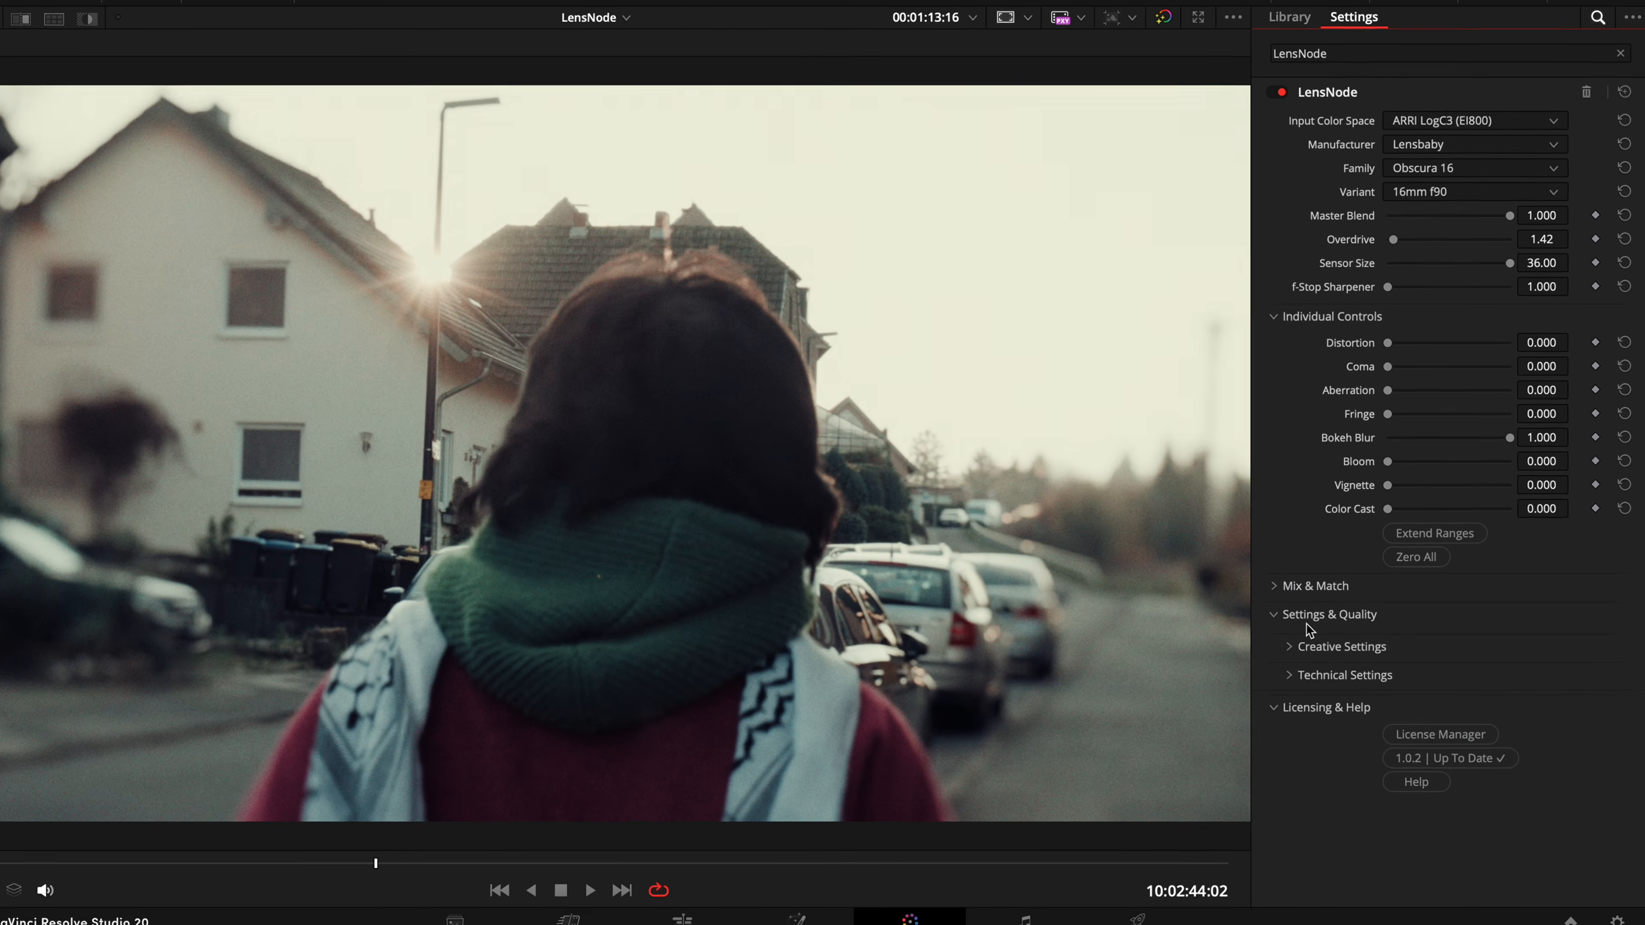
Raise Bokeh Swirl to 1.000 in the creative settings, compare it with 0.000 up close, and vary Bokeh Blur.
click(1300, 649)
drag(1395, 698, 1401, 699)
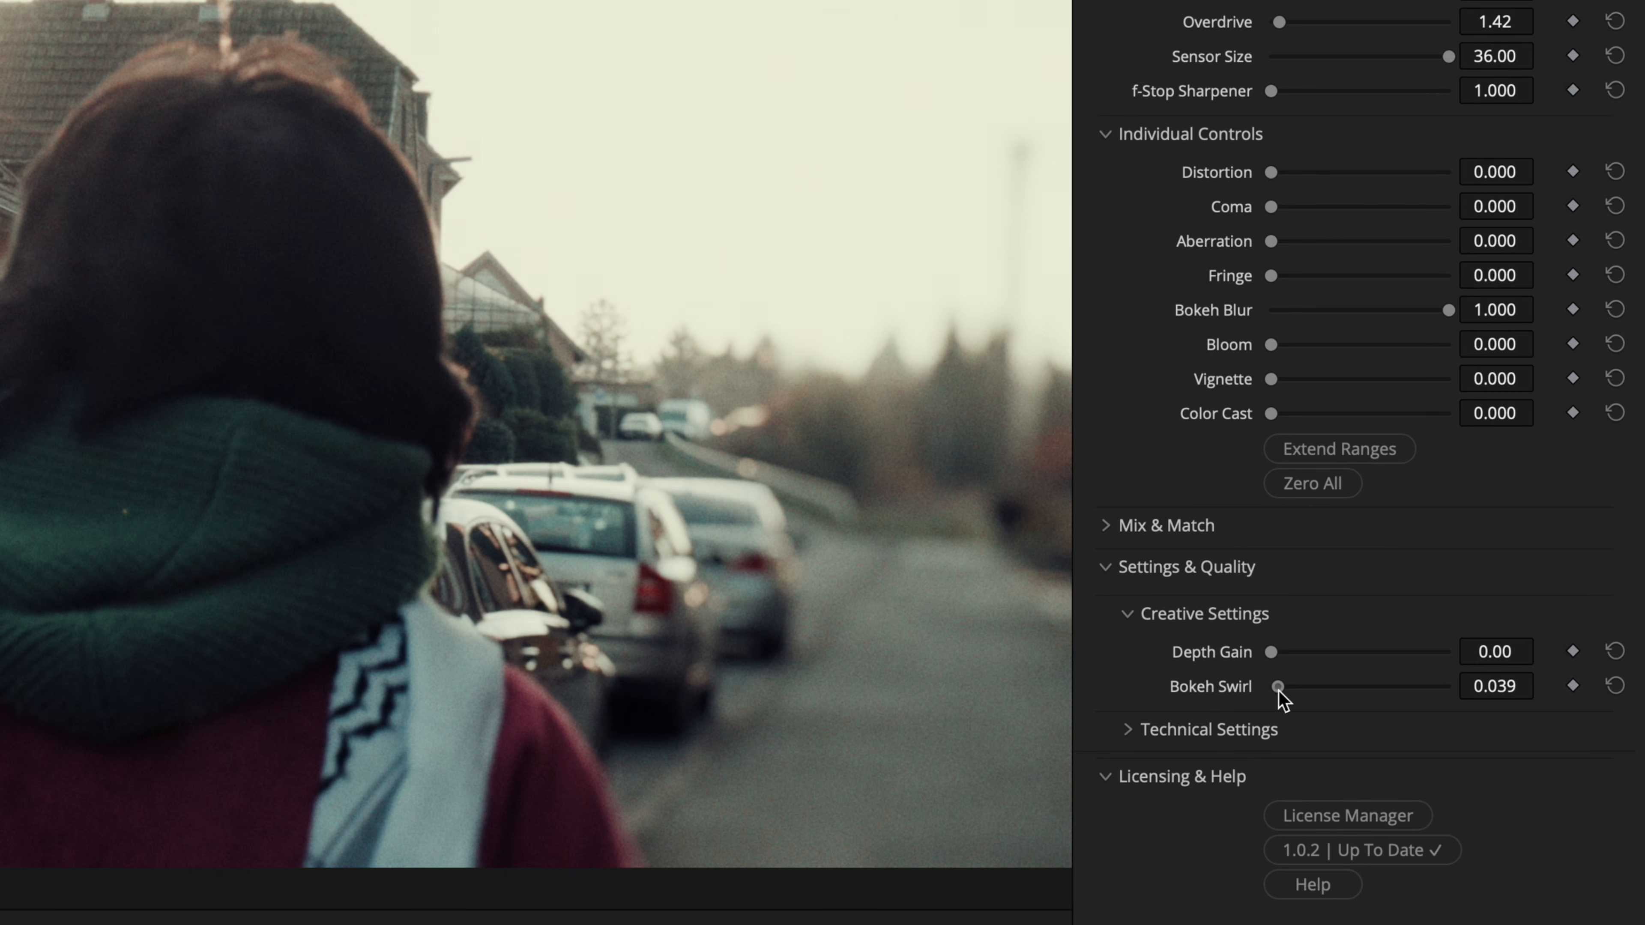
drag(1278, 688, 1616, 691)
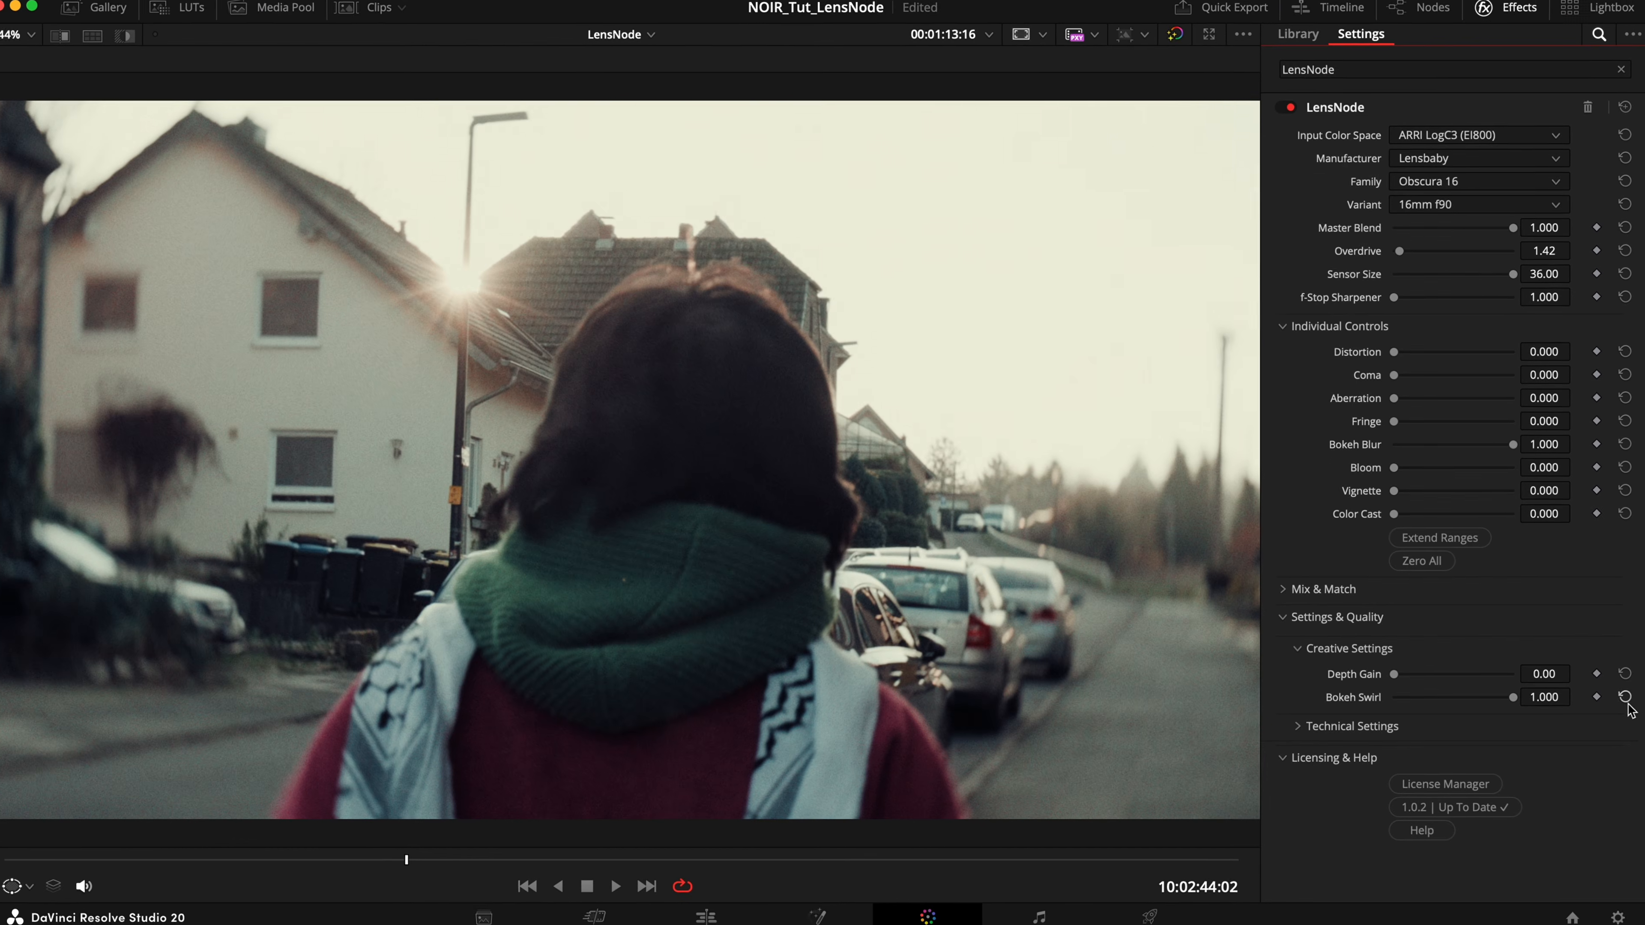
scroll(32, 205, up, 5)
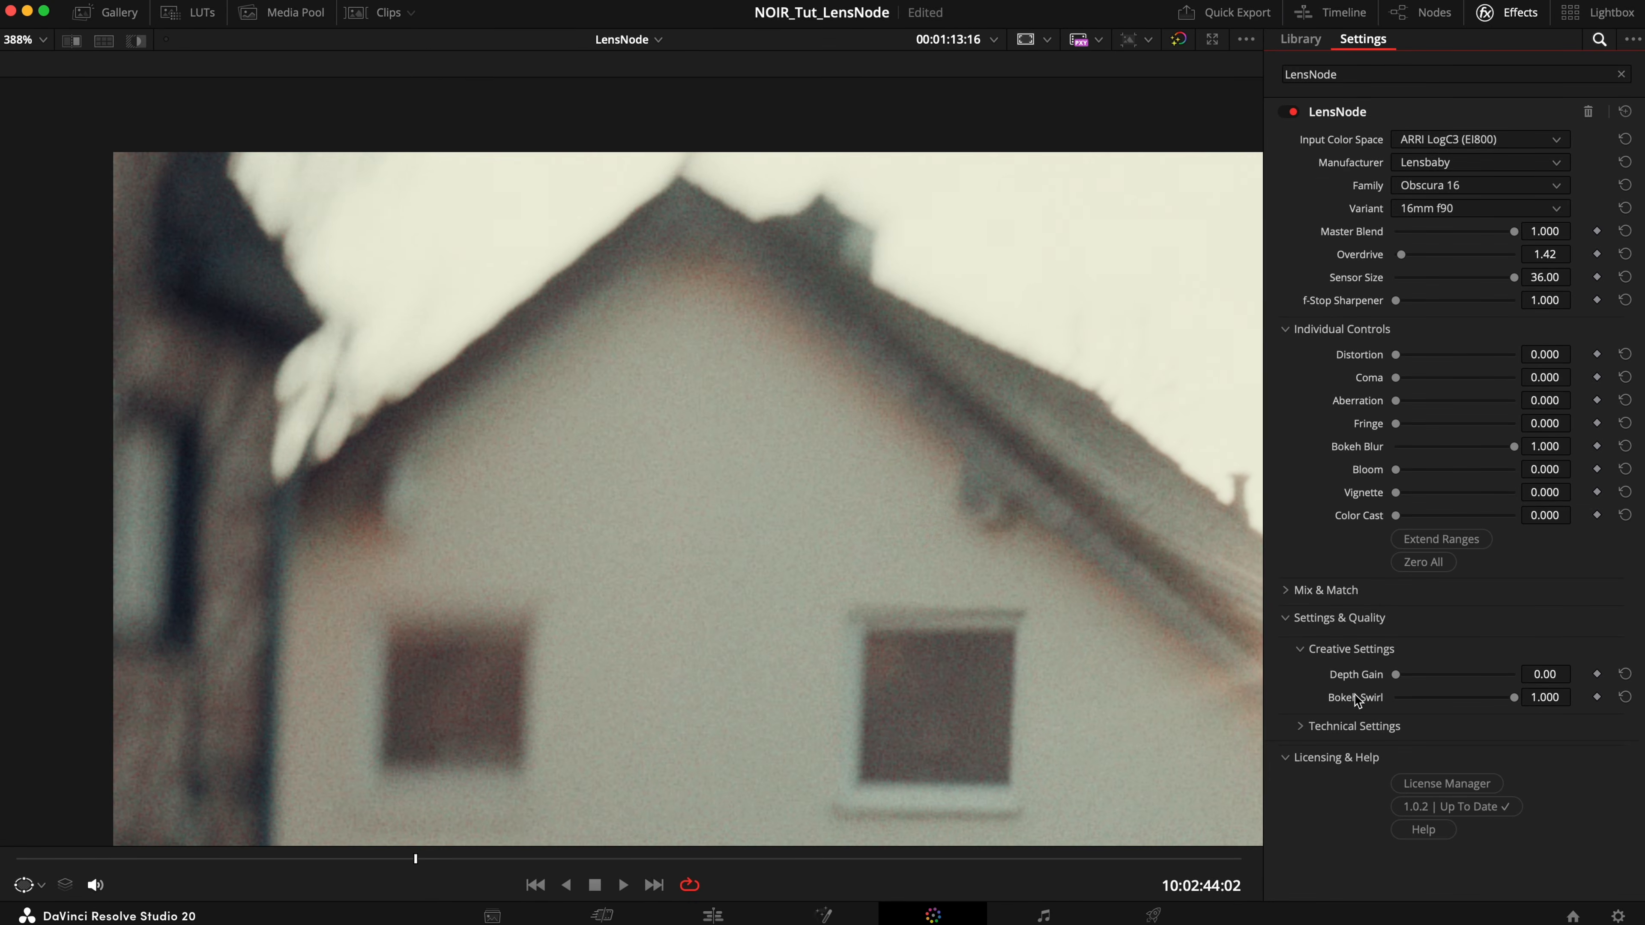
drag(1514, 698, 1583, 668)
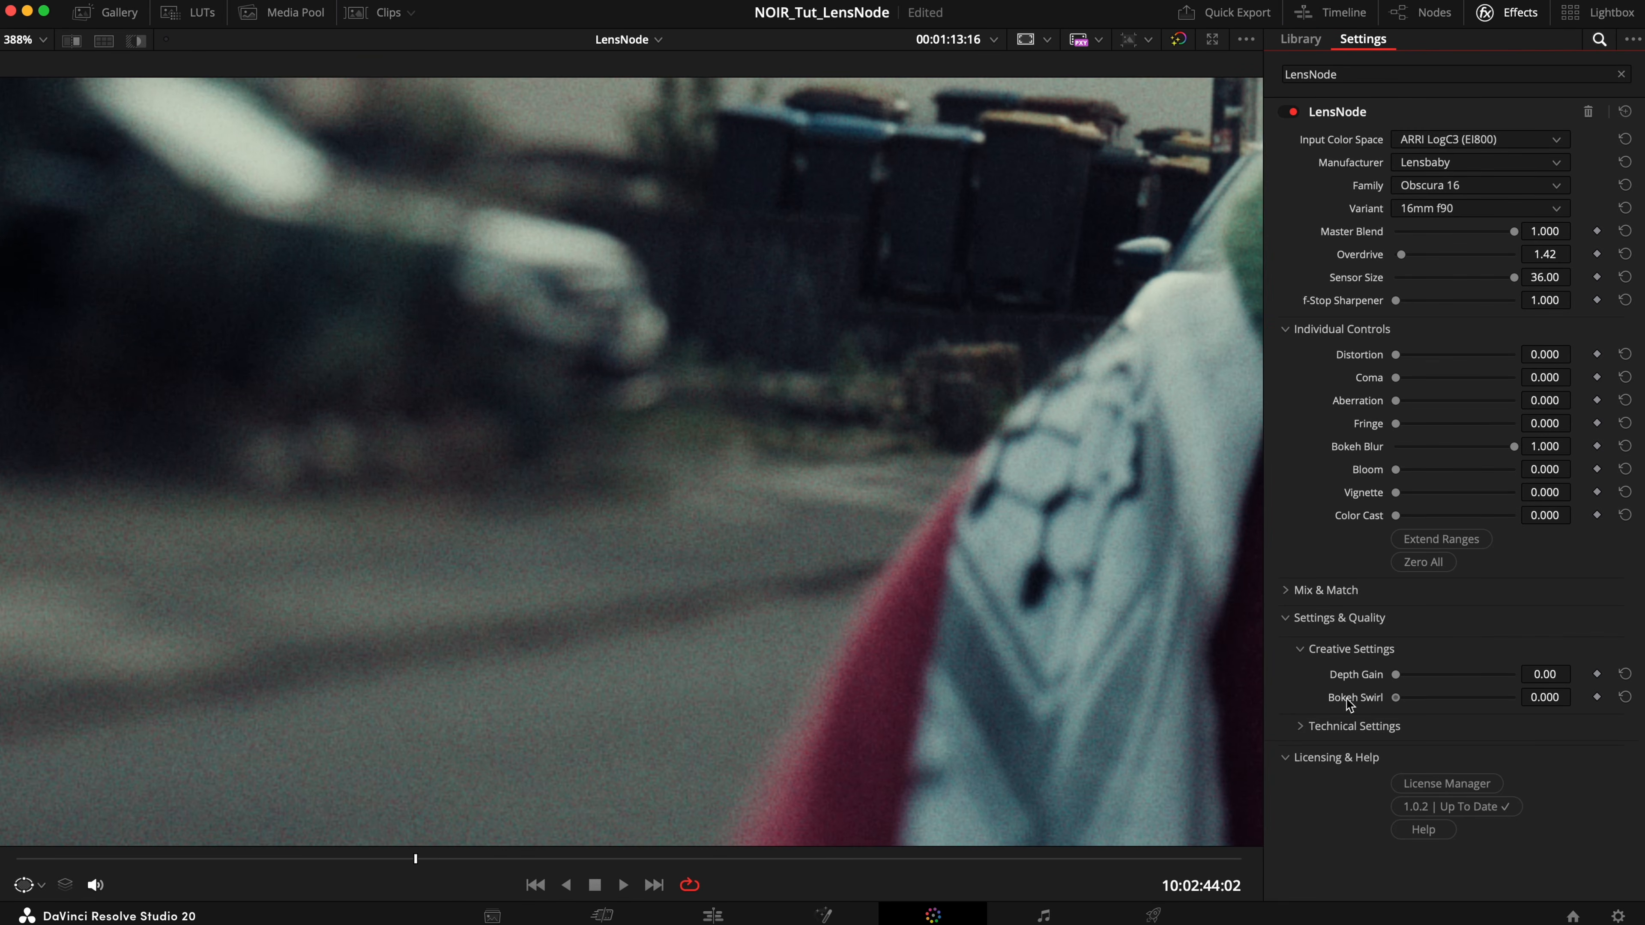
drag(1395, 697, 1591, 702)
mouse_move(1514, 448)
mouse_down()
mouse_move(1428, 461)
mouse_move(1580, 458)
mouse_move(1480, 466)
mouse_move(1545, 461)
mouse_up()
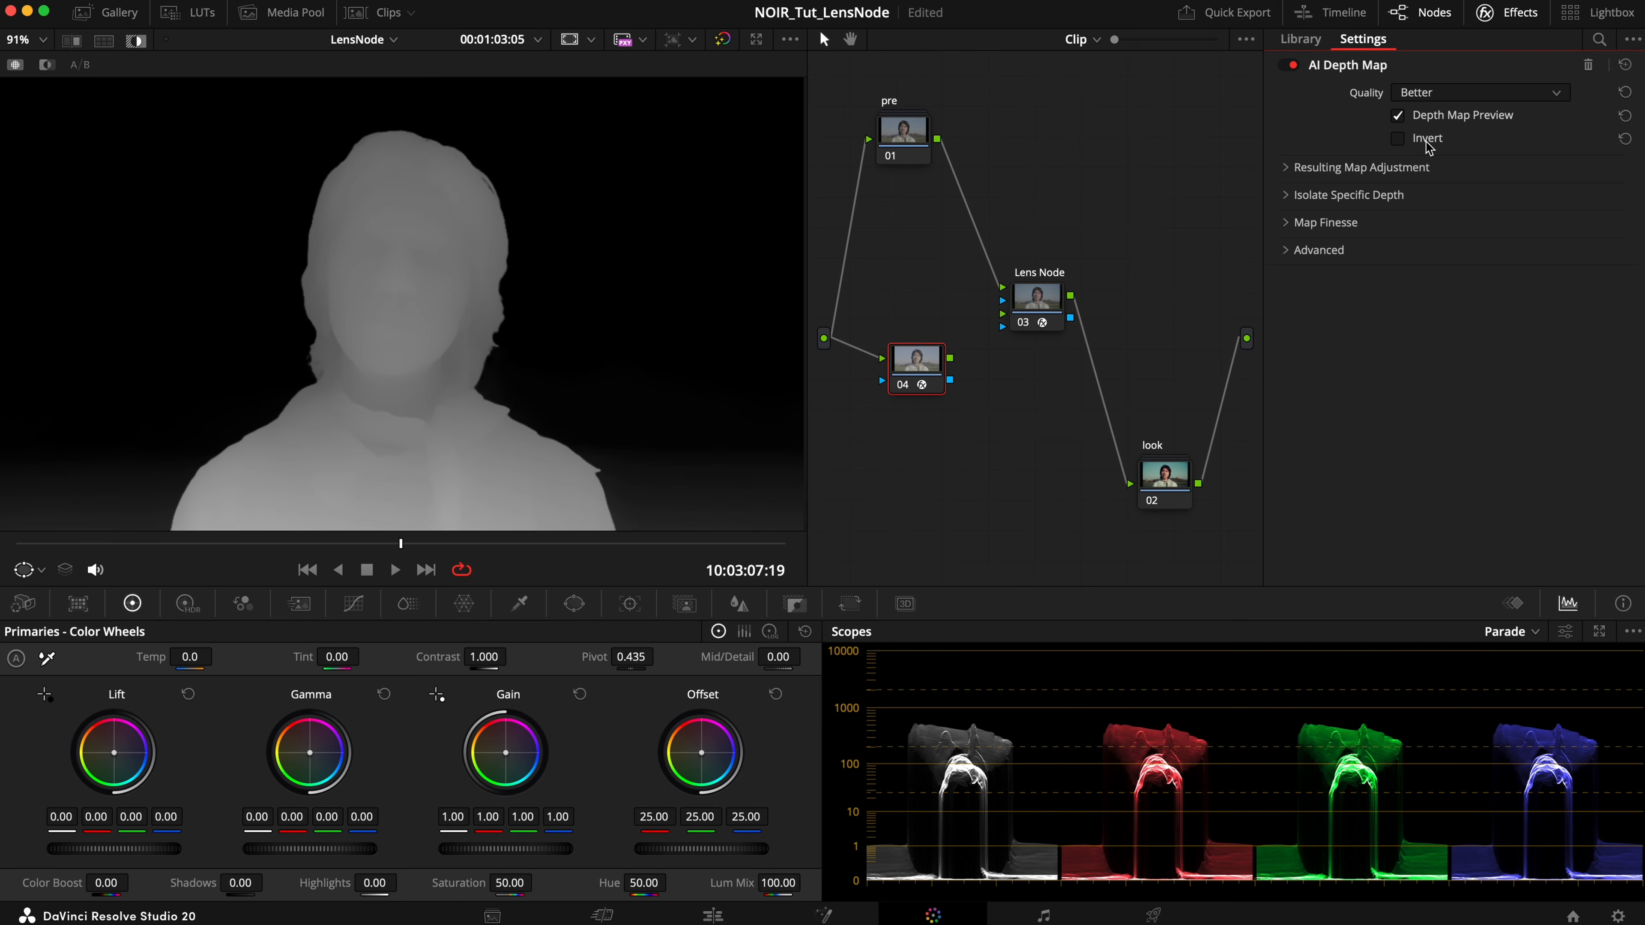
Invert the AI Depth Map on node 04, enable Adjust Map Levels and lower its Near Limit.
click(1430, 142)
click(1403, 169)
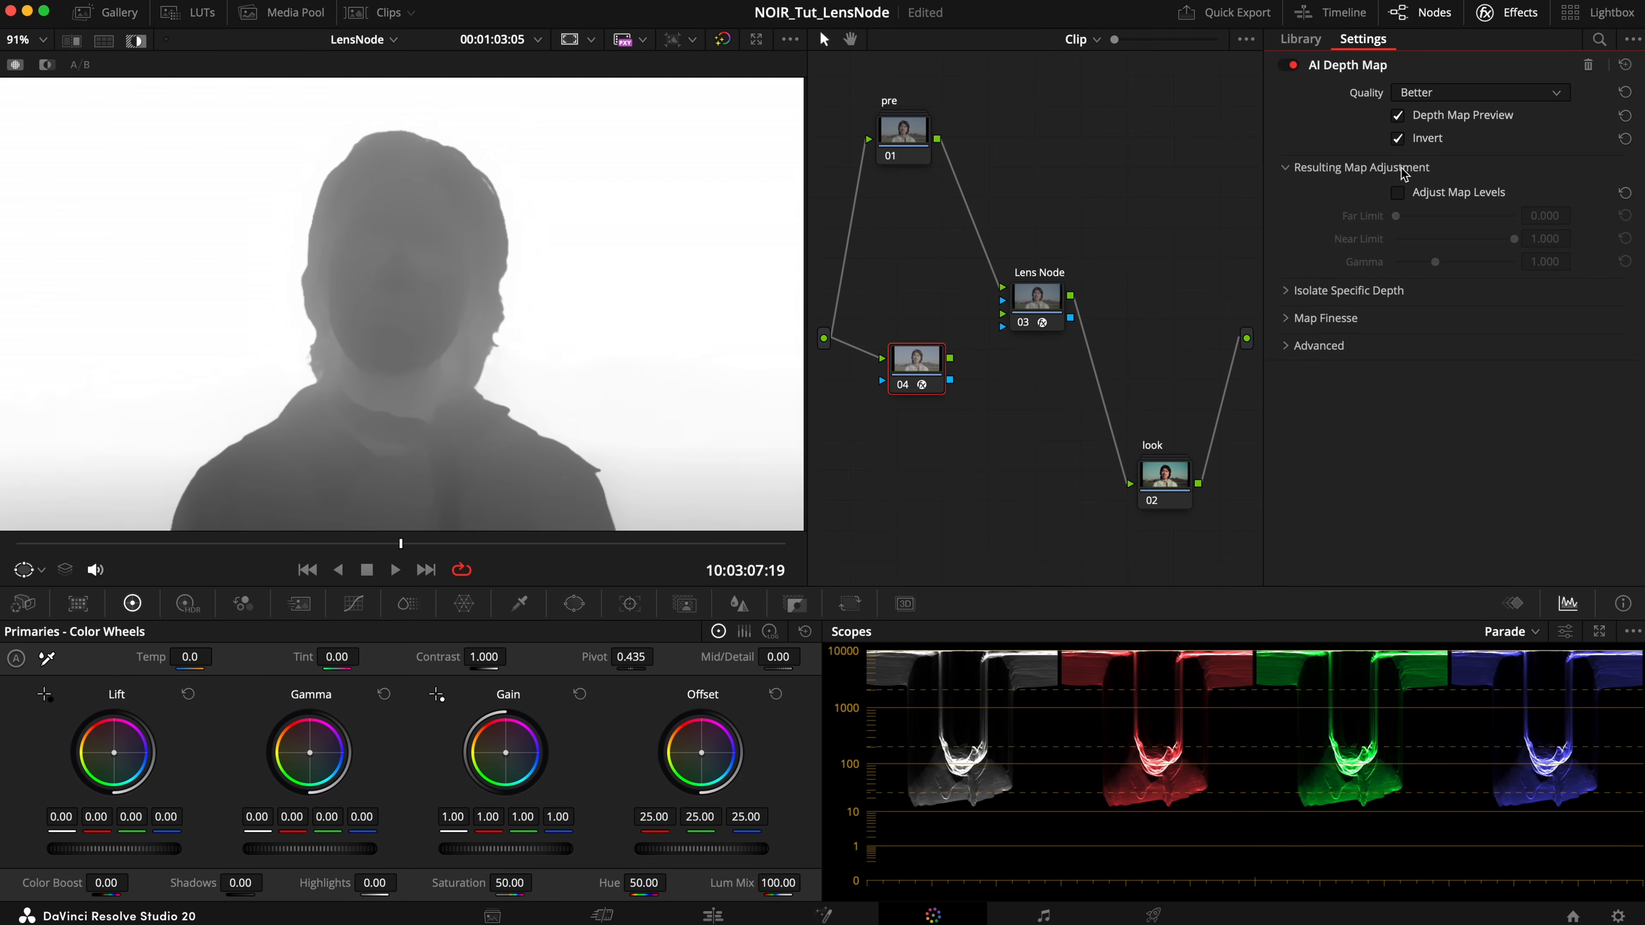
click(1450, 198)
drag(1516, 244, 1450, 255)
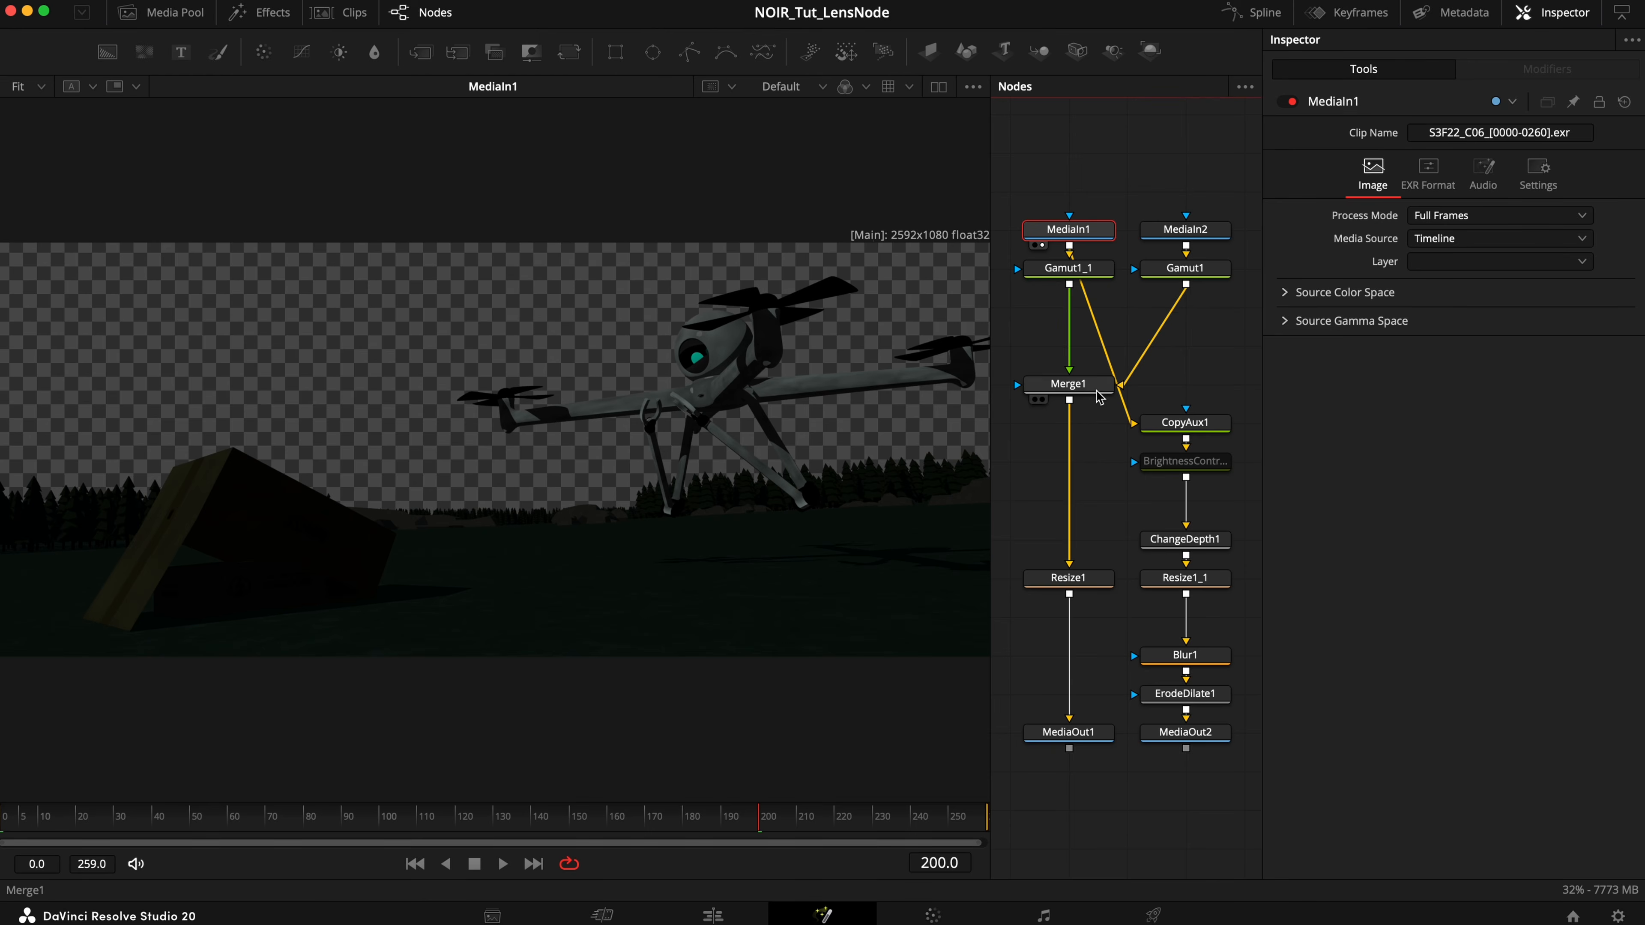
Show the CopyAux1 node's output in the Fusion viewer.
click(1215, 422)
key(1)
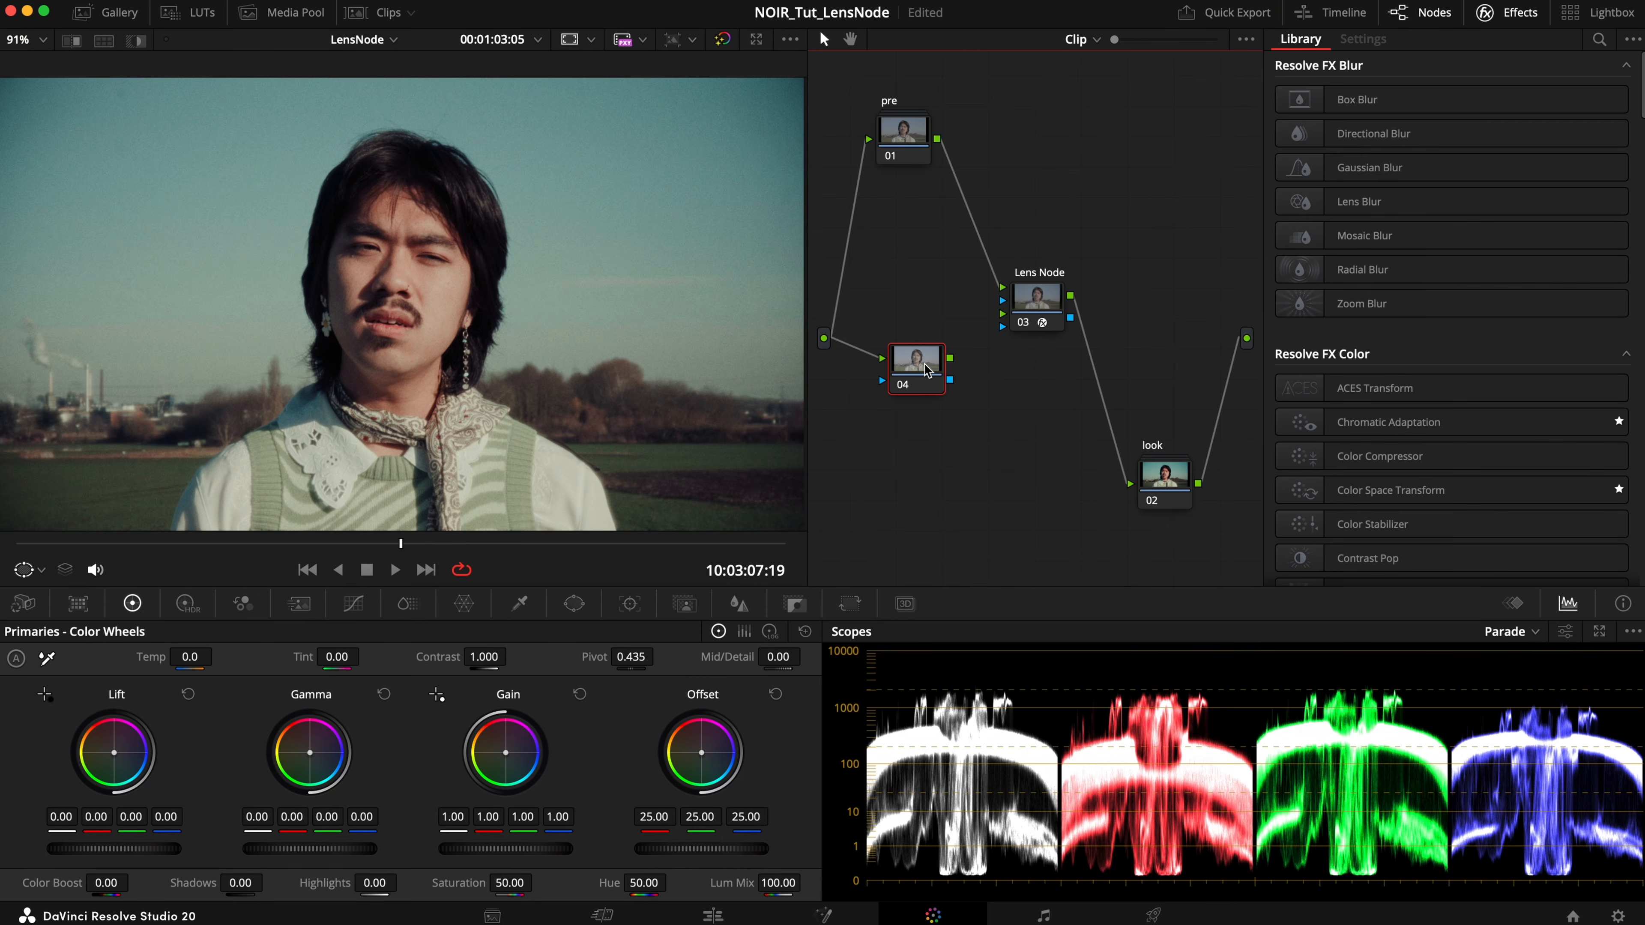
Add the Depth Map effect to node 04 on the portrait clip.
key(shift+space)
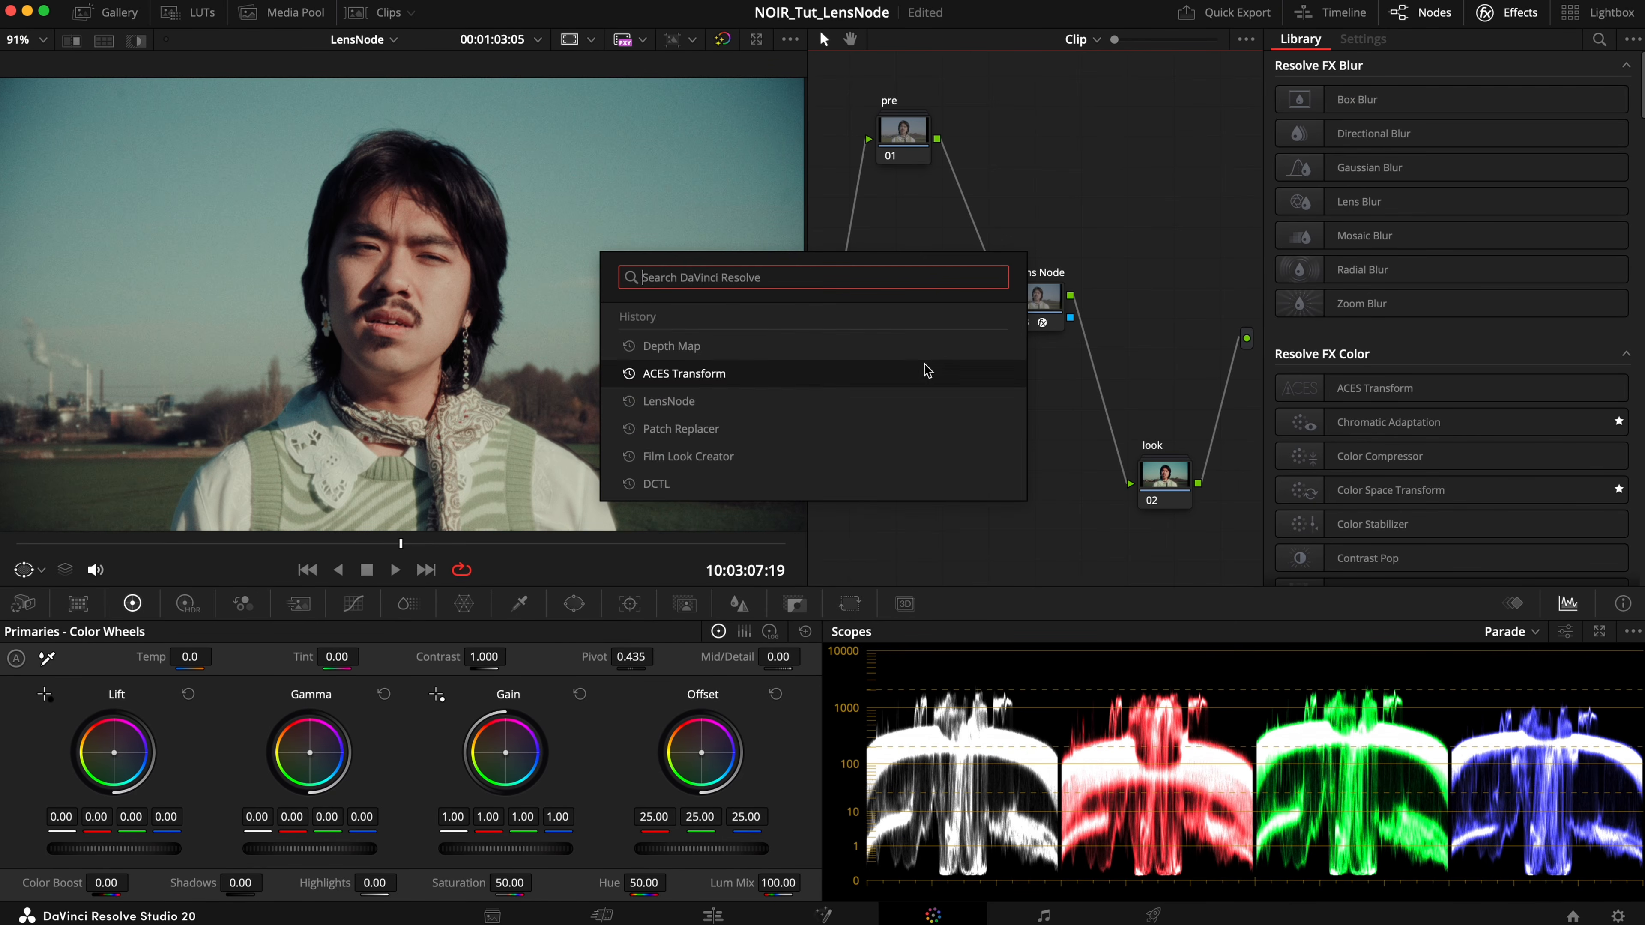
text(dep)
key(Return)
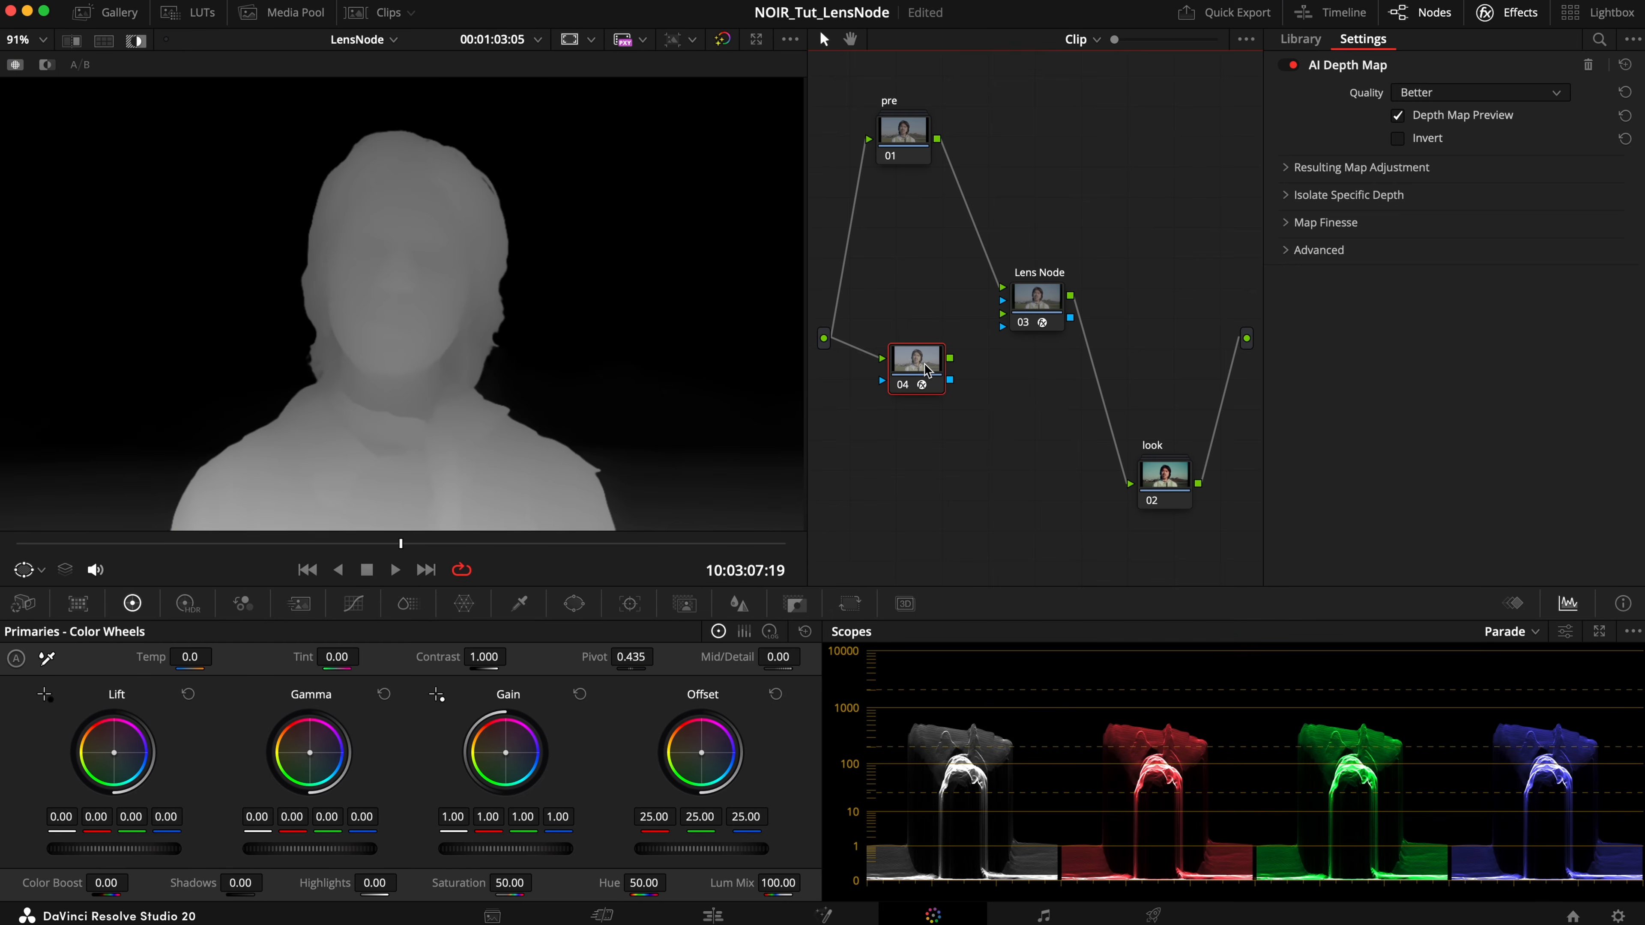
Invert node 04's depth map and reduce the Near Limit with Adjust Map Levels enabled.
click(1426, 140)
click(1403, 167)
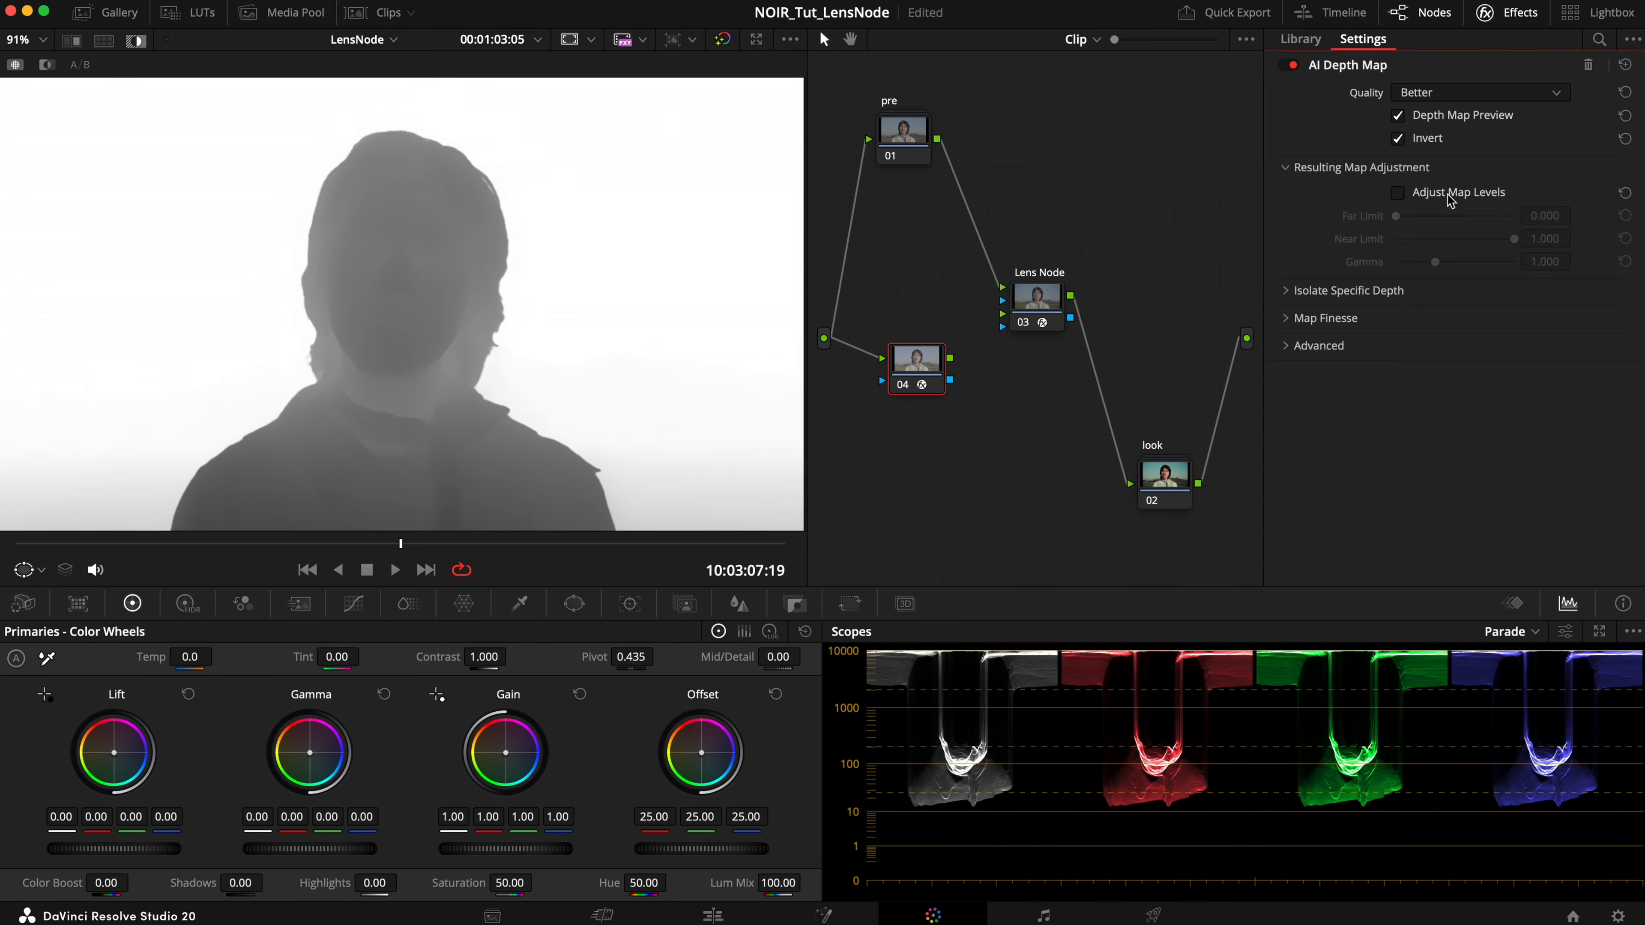
click(1449, 193)
drag(1513, 240, 1448, 254)
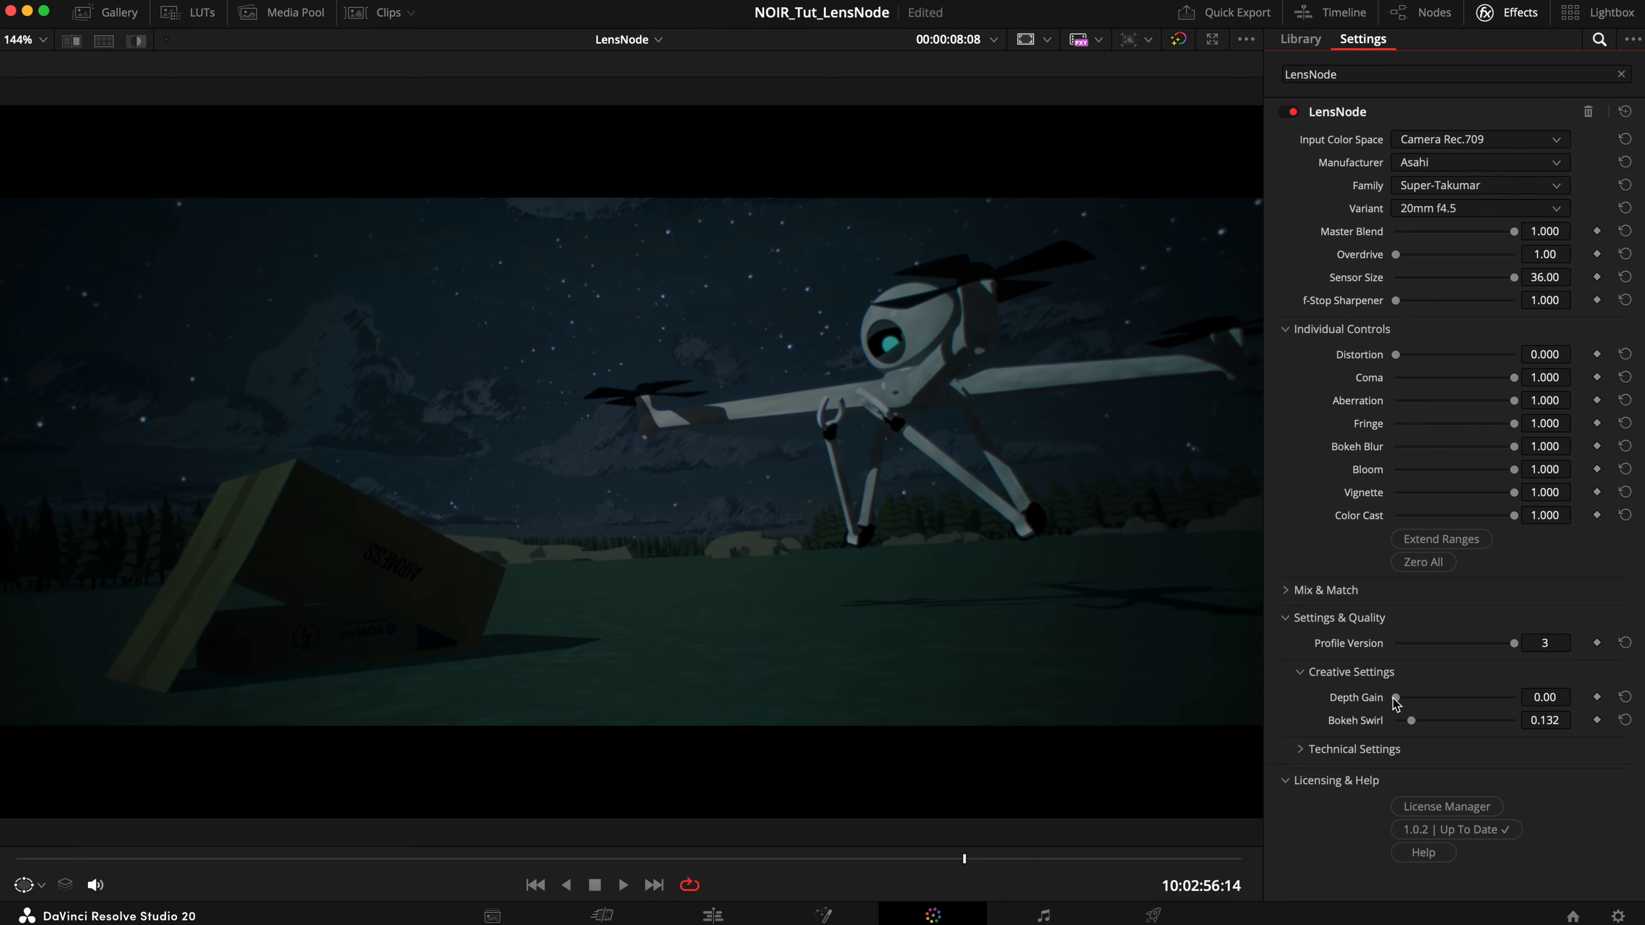
Connect the Z node's output to the LensNode's second image input on the drone clip and raise its Depth Gain.
drag(1394, 699, 1261, 709)
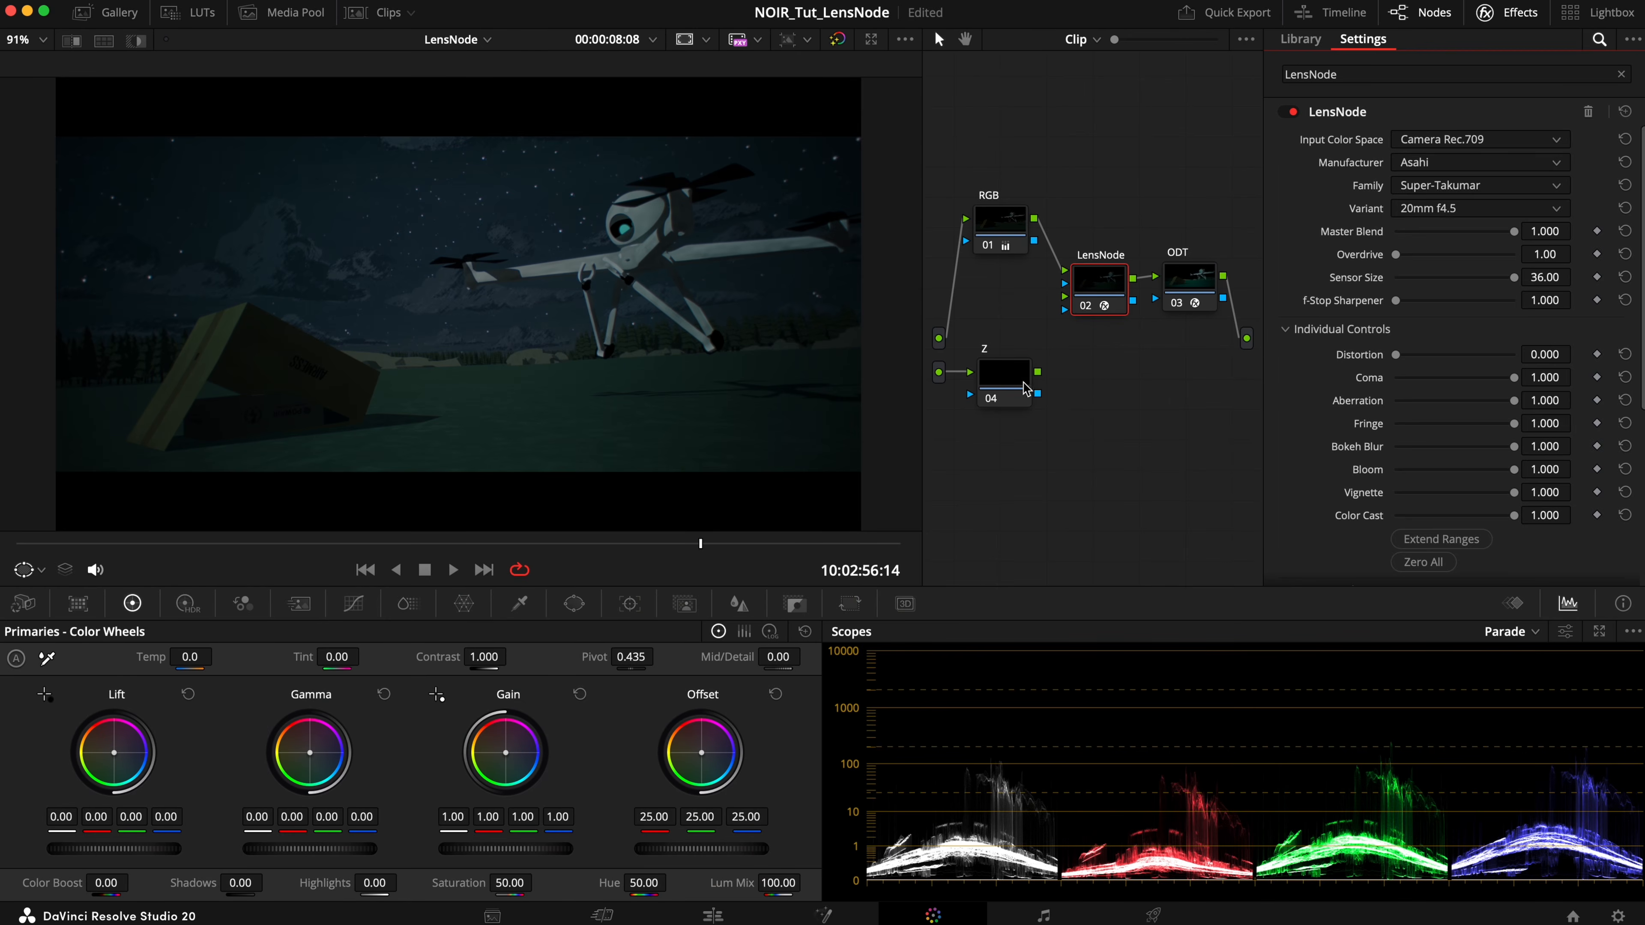
click(1019, 387)
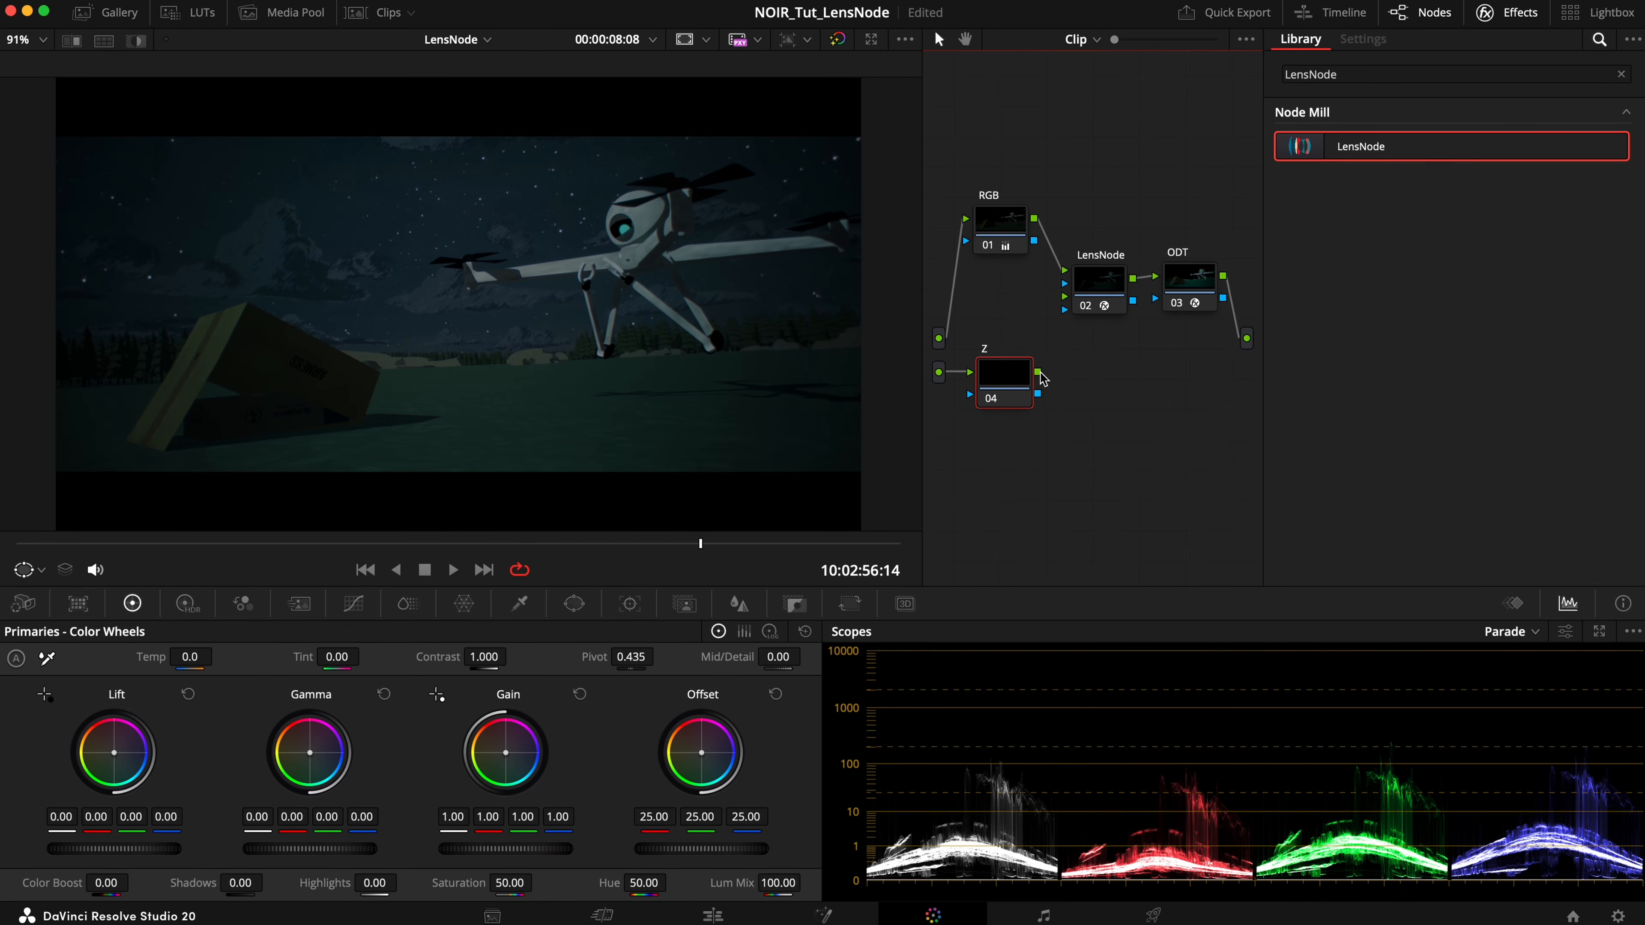
drag(1039, 374, 1065, 297)
click(1103, 287)
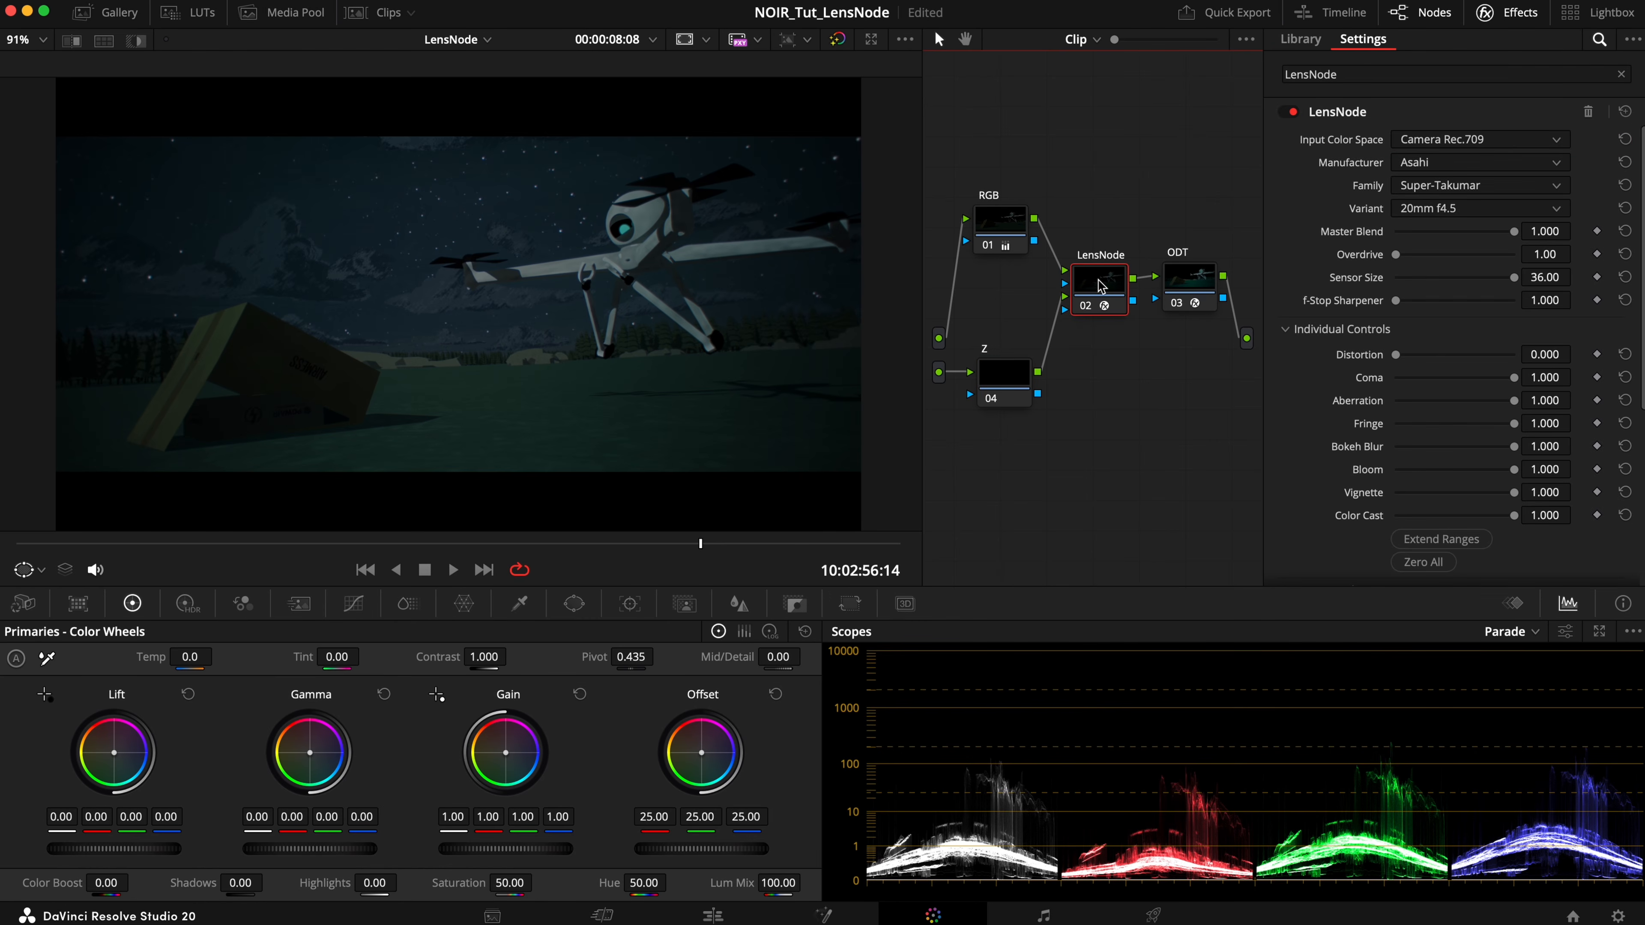
key(alt+f)
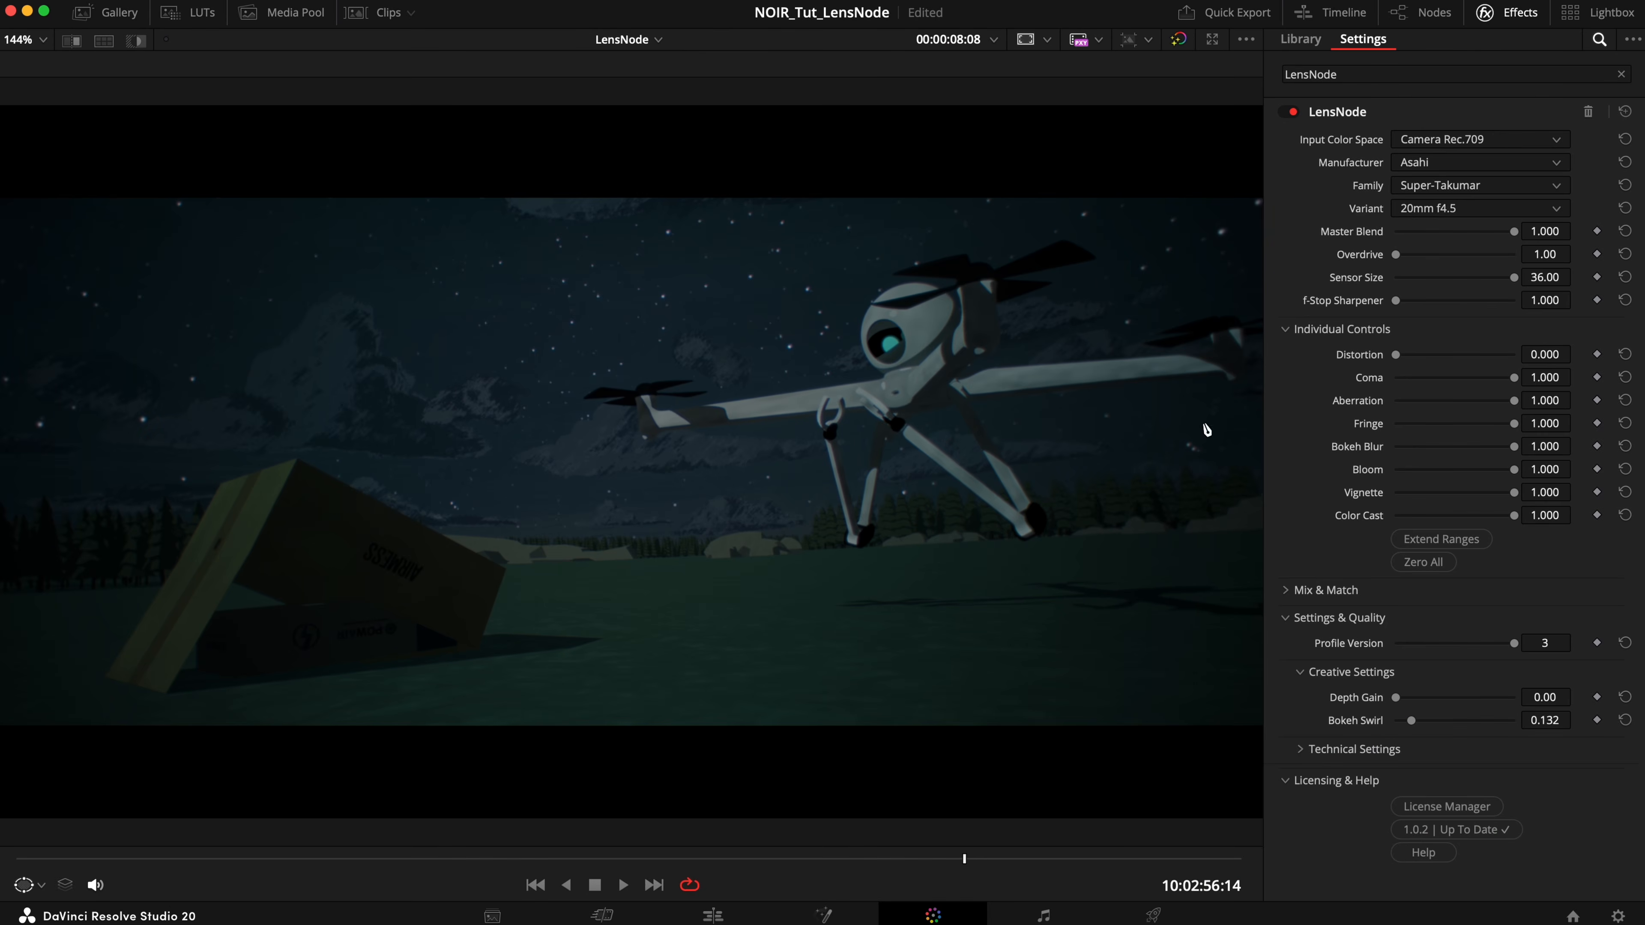
drag(1397, 698, 1445, 702)
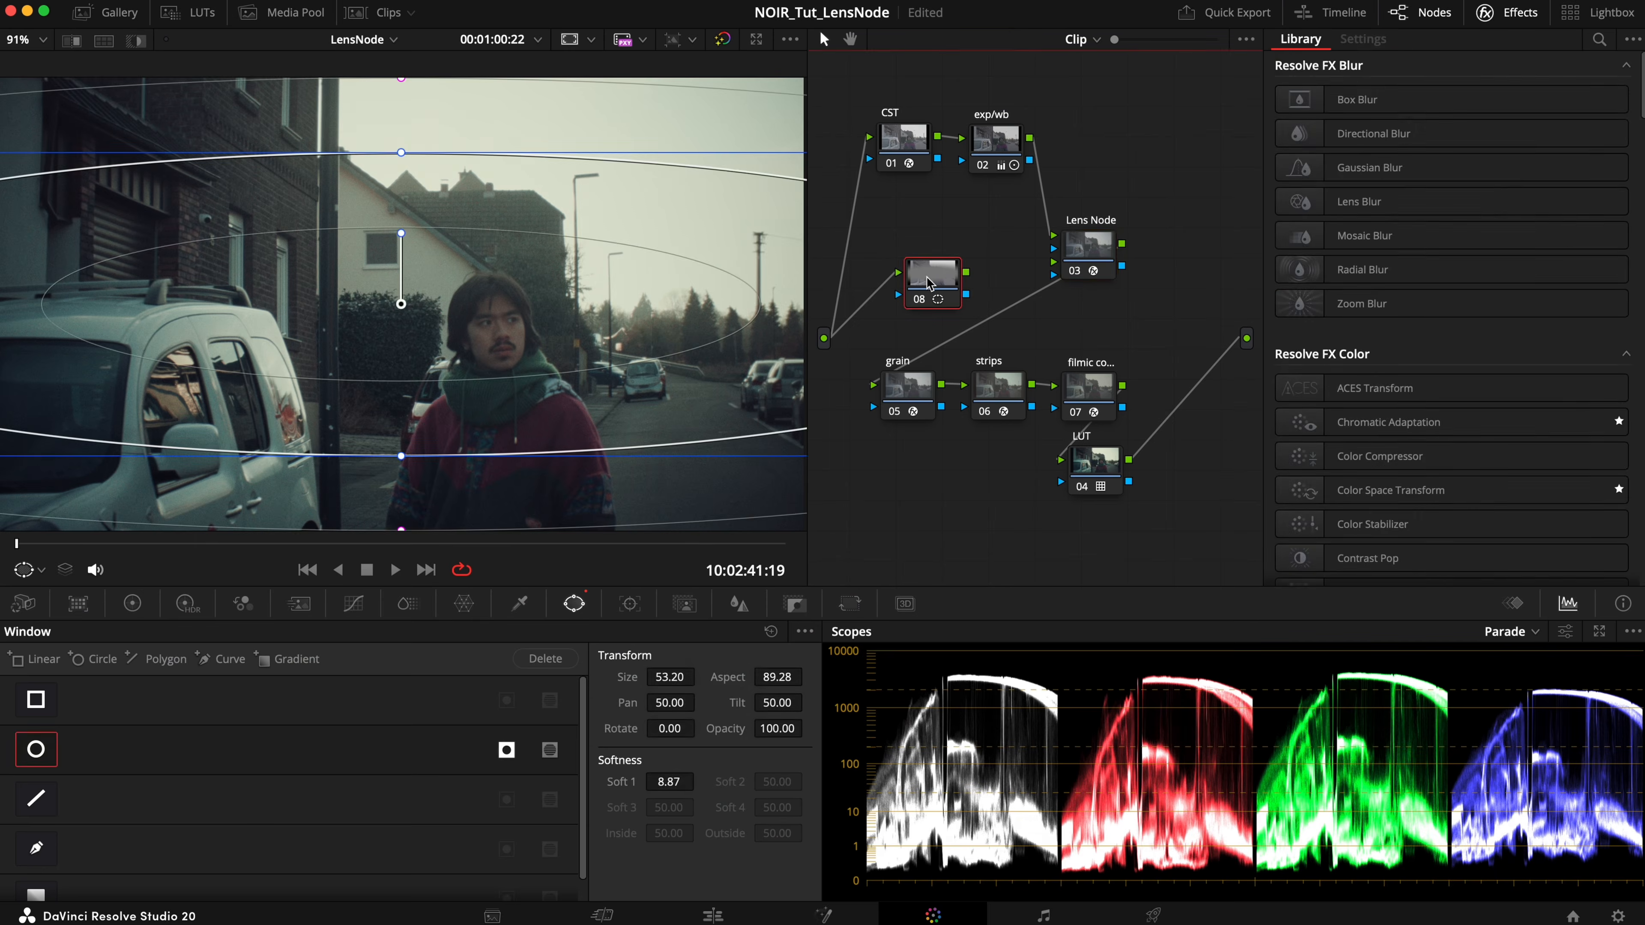
Check node 08's window matte on the portrait clip, connect its key output to Lens Node 03, and raise the lens effect's Depth Gain.
key(shift+h)
key(shift+h)
drag(968, 294, 1055, 267)
click(1086, 249)
key(alt+f)
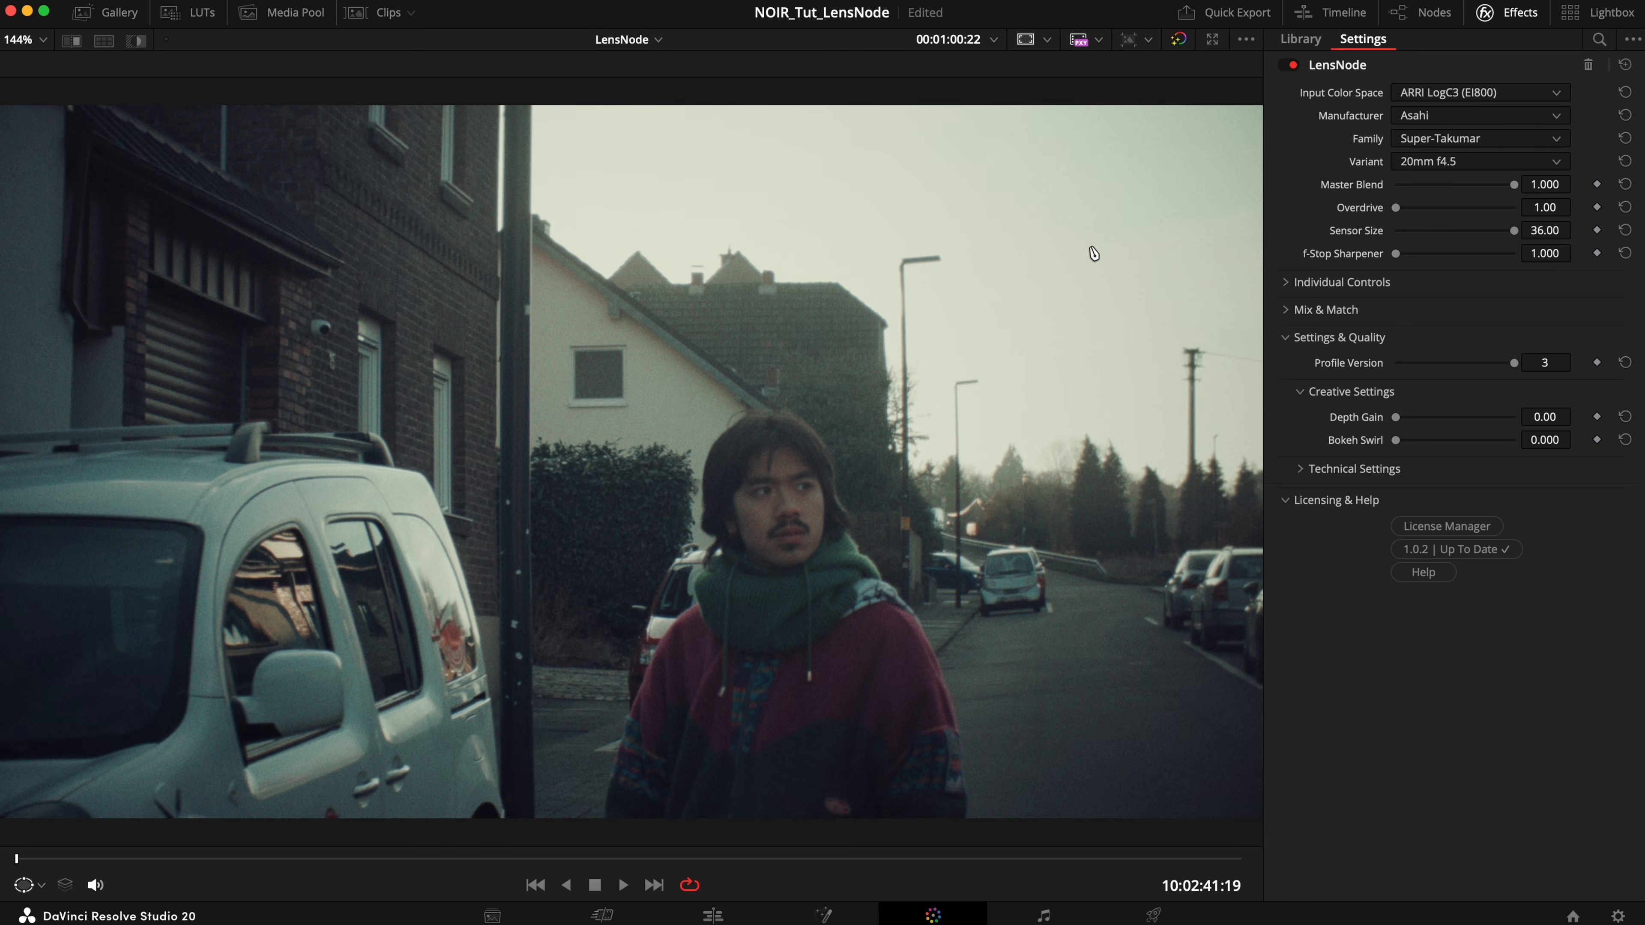
drag(1399, 418, 1515, 421)
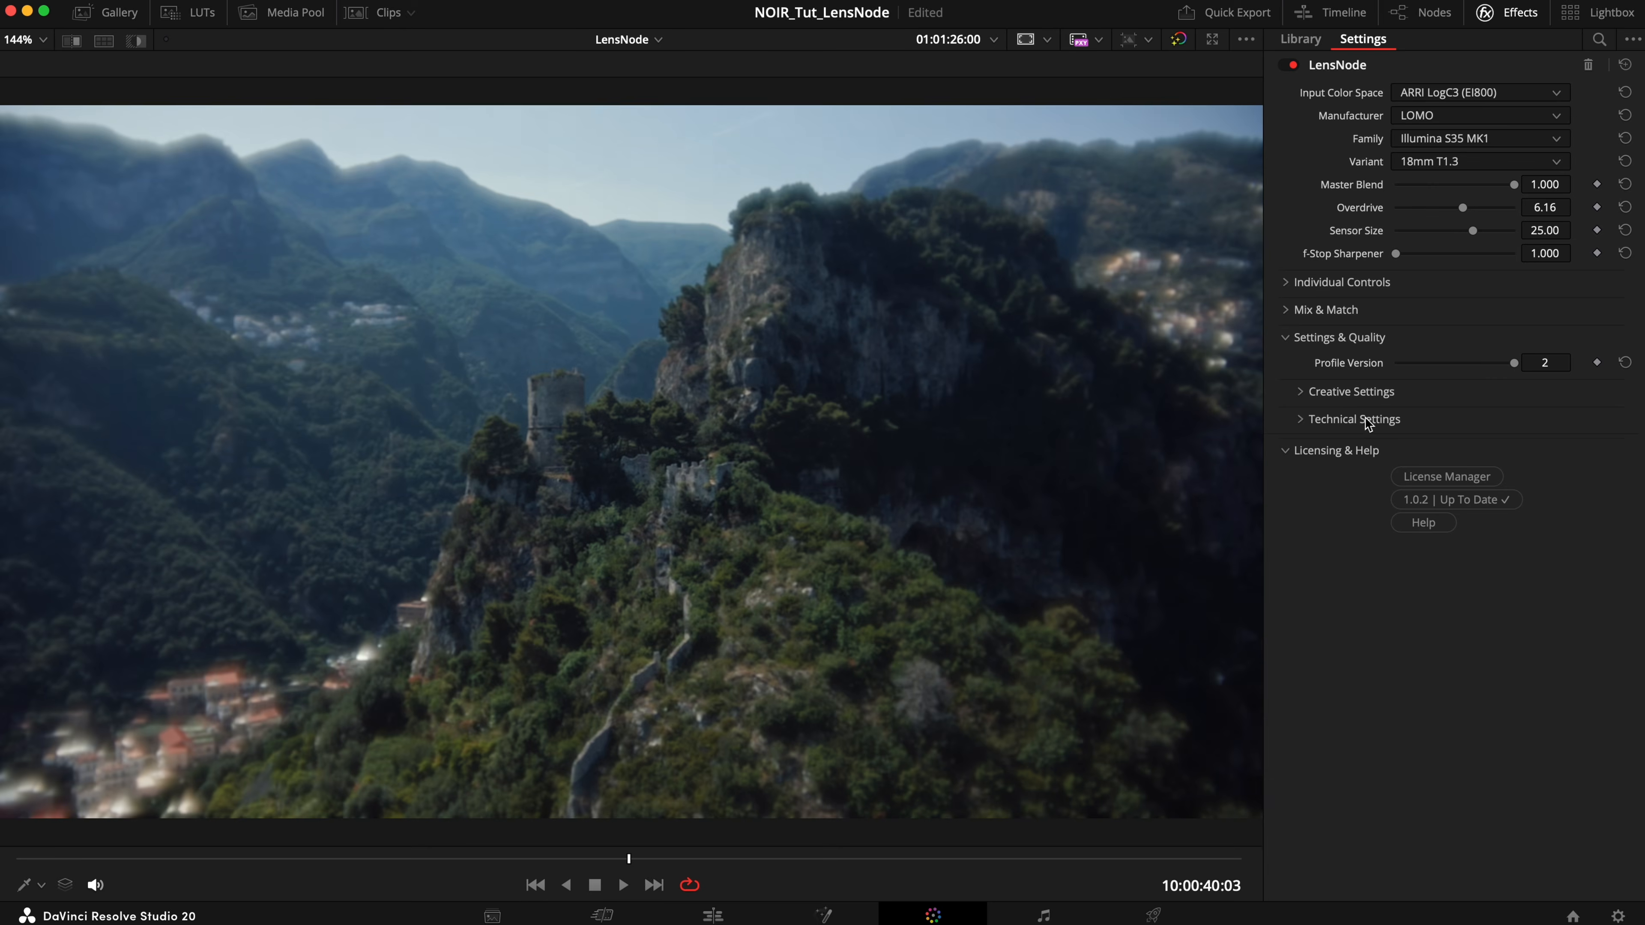
Toggle Scale to Frame off and back on in the mountain clip's LensNode technical settings to compare the frame edges.
click(1360, 420)
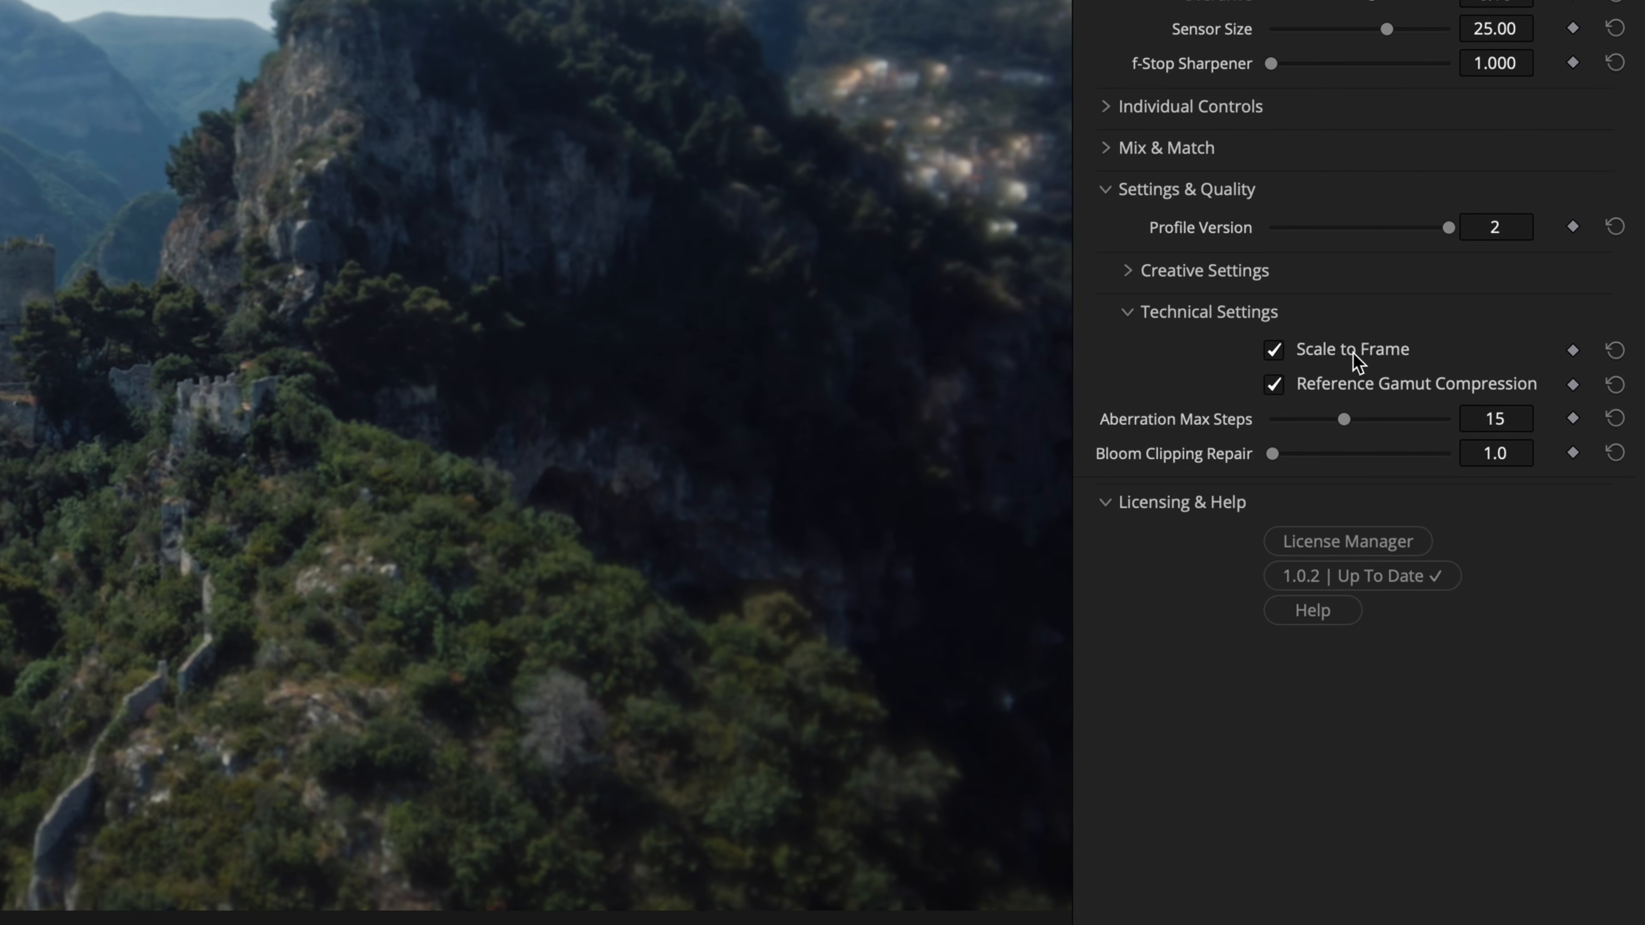
click(1440, 436)
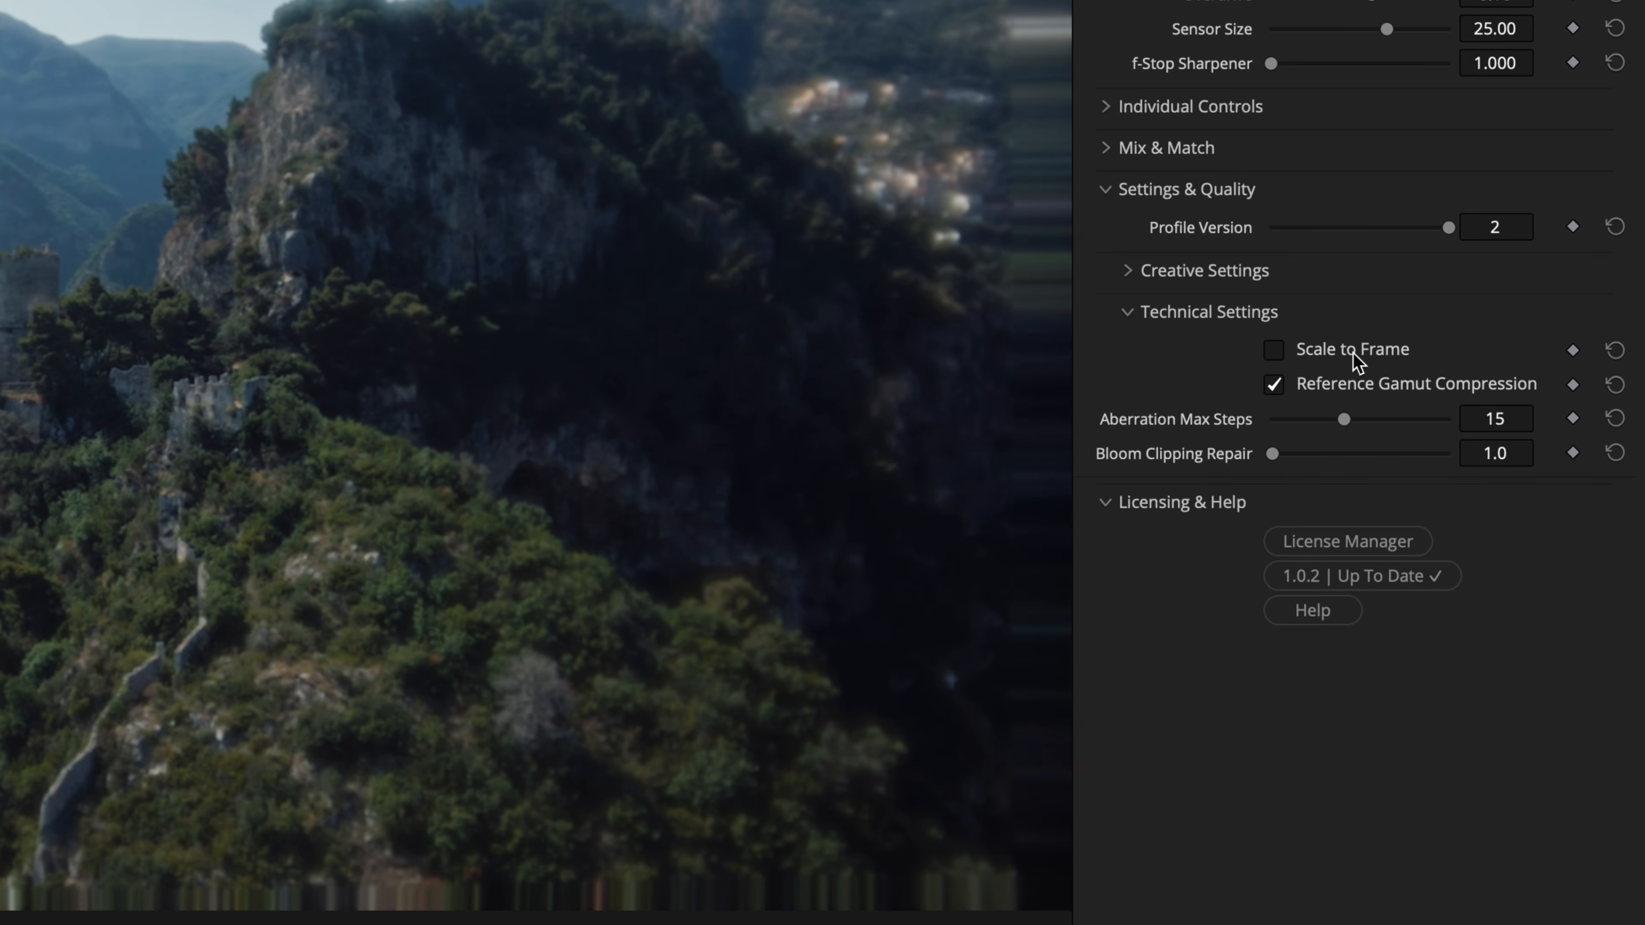
click(1354, 354)
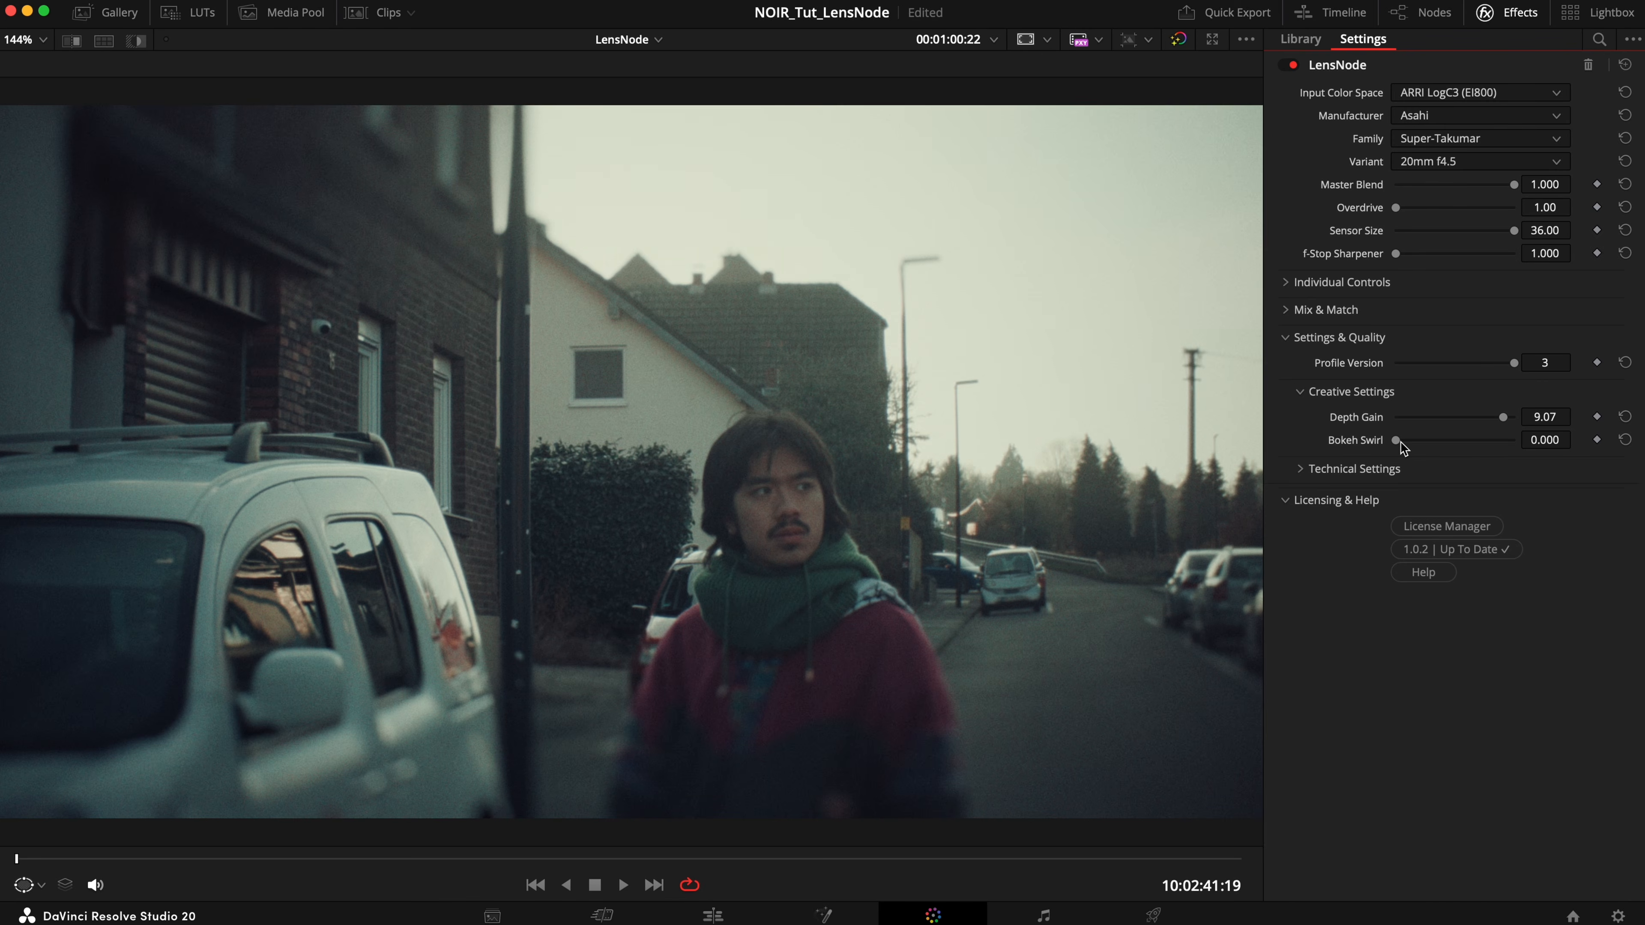
Increase LensNode's Bokeh Swirl on the portrait clip and its Depth Gain on the drone clip.
drag(1400, 447, 1511, 426)
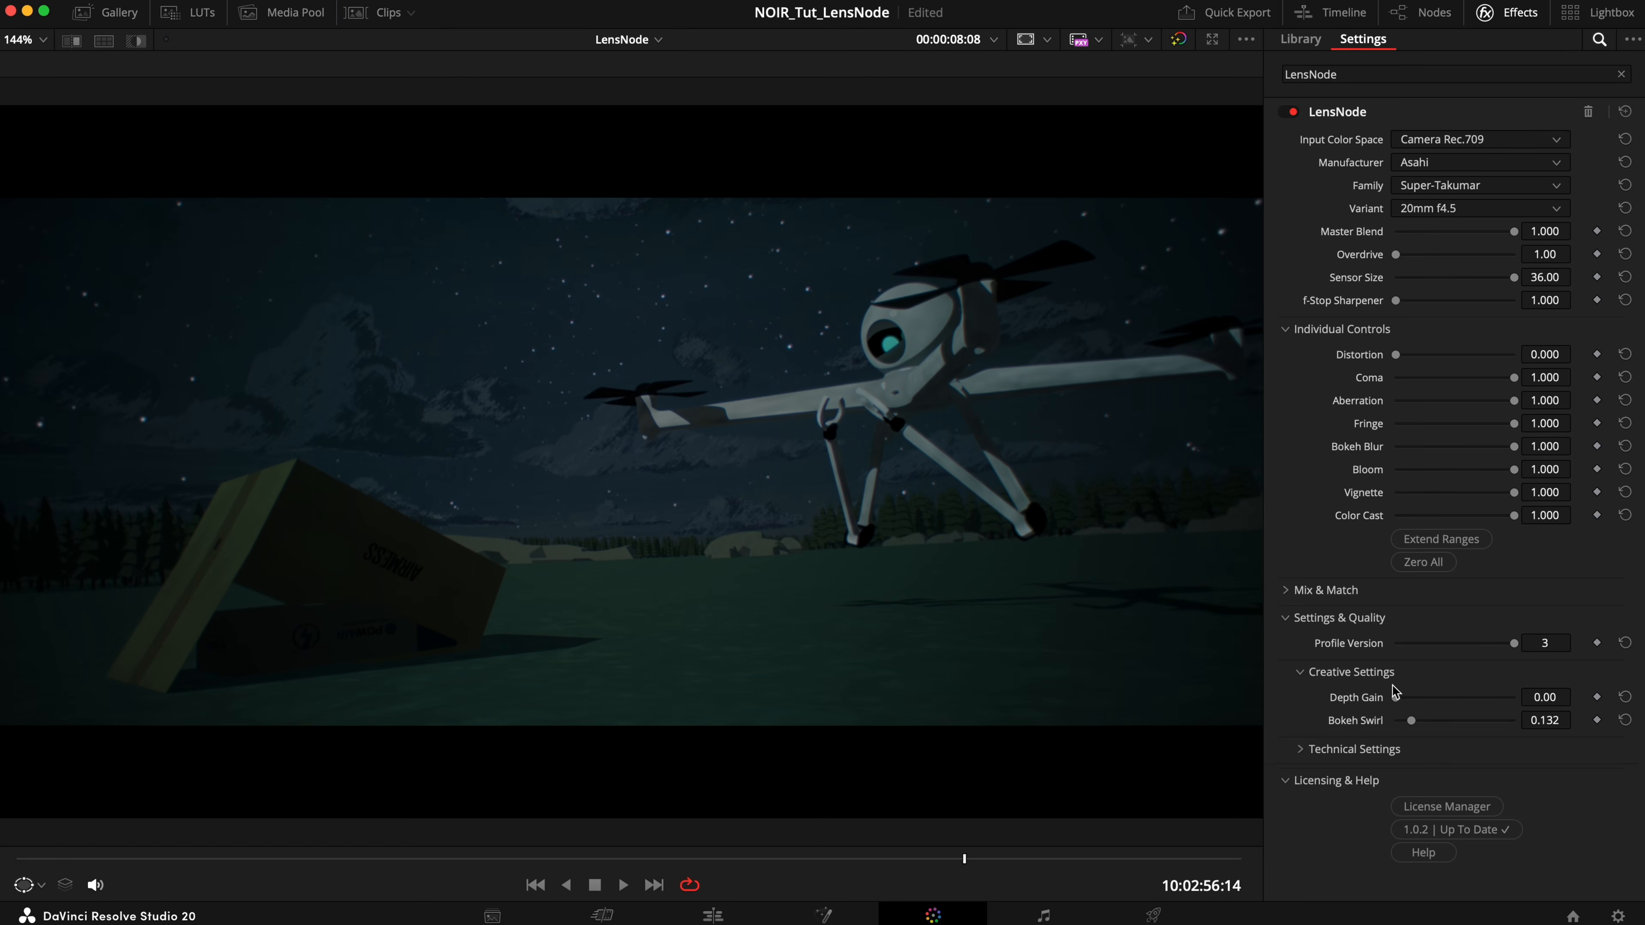
drag(1397, 700, 1447, 704)
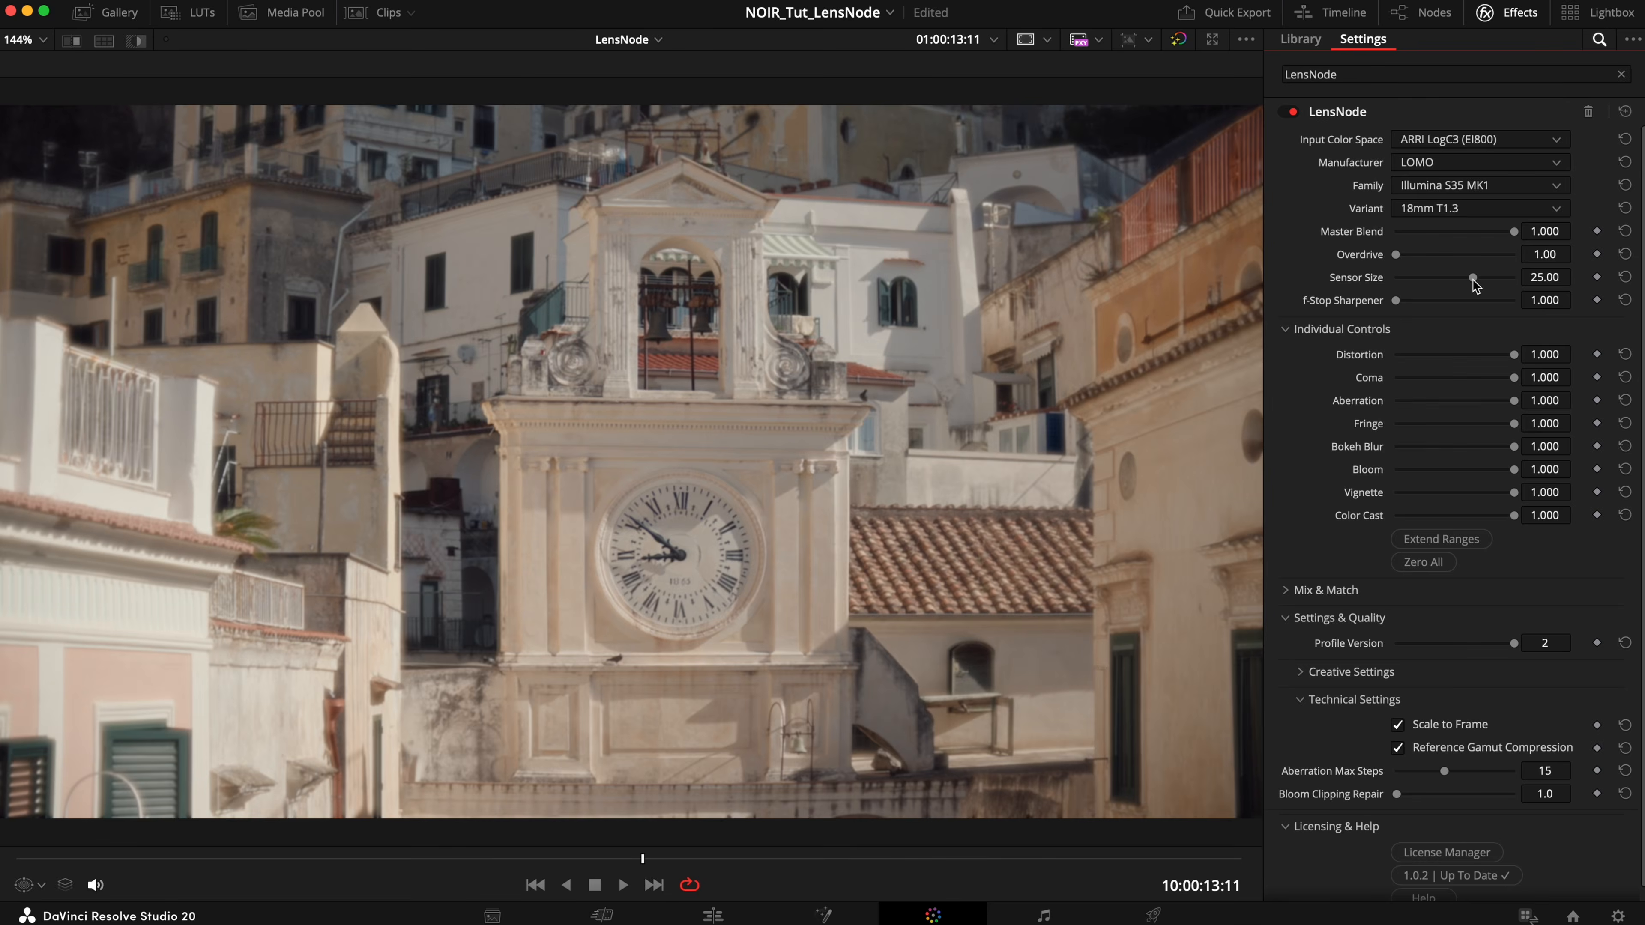
Set LensNode's Sensor Size to about 28.92 on the clock tower clip.
mouse_move(1473, 281)
mouse_down()
mouse_move(1407, 279)
mouse_move(1522, 293)
mouse_move(1487, 275)
mouse_up()
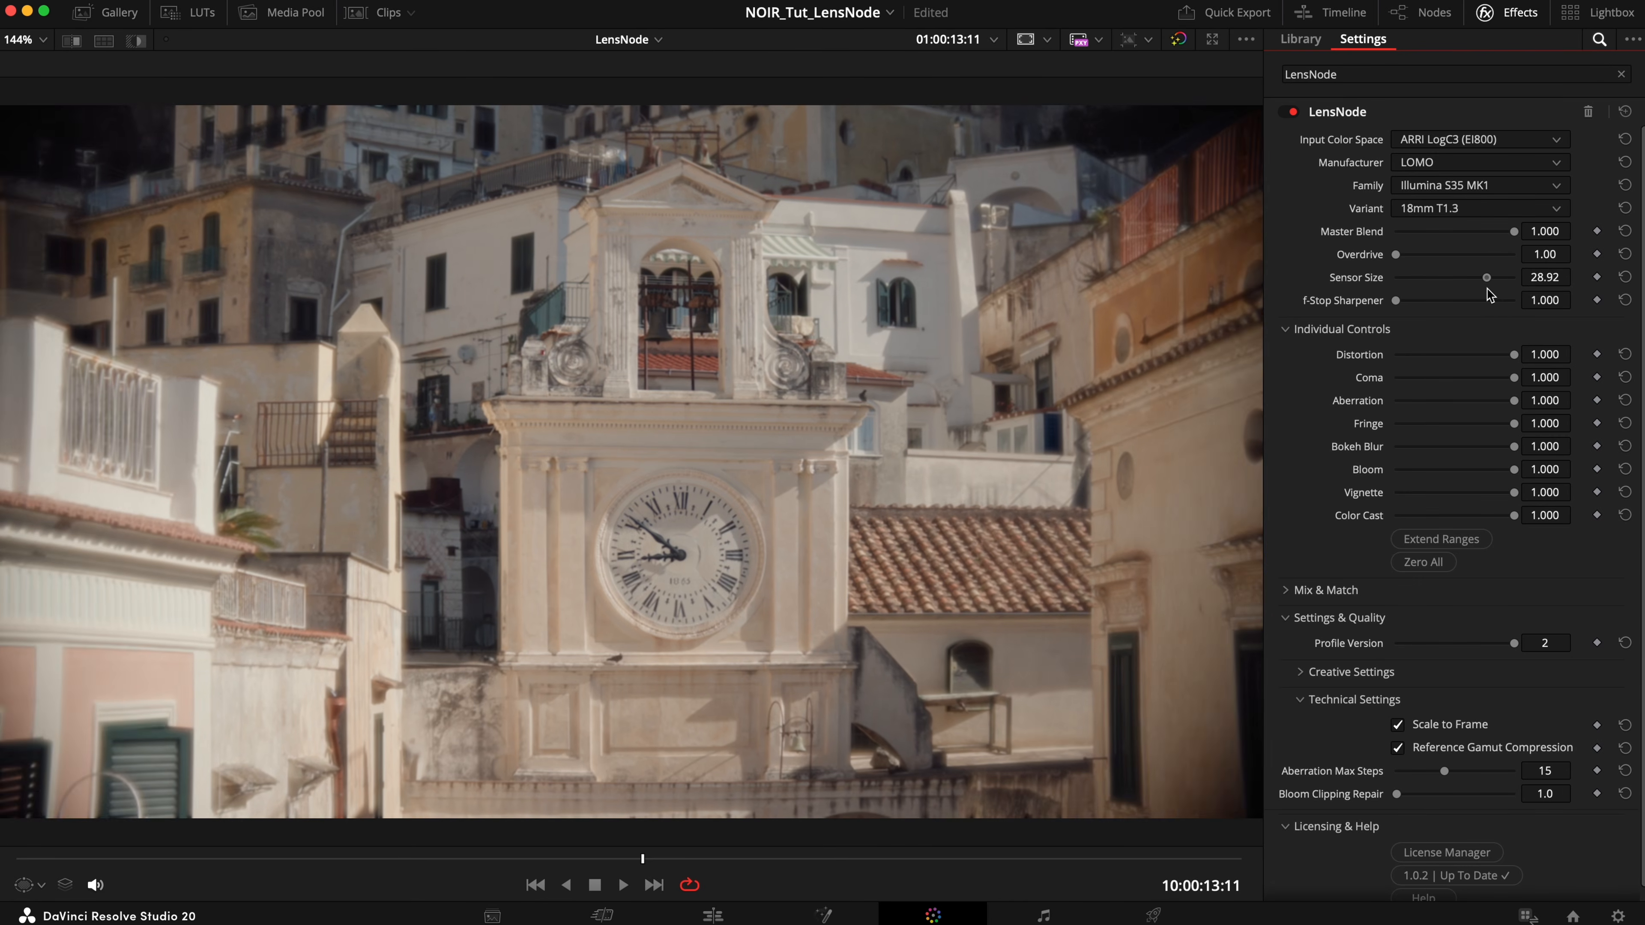